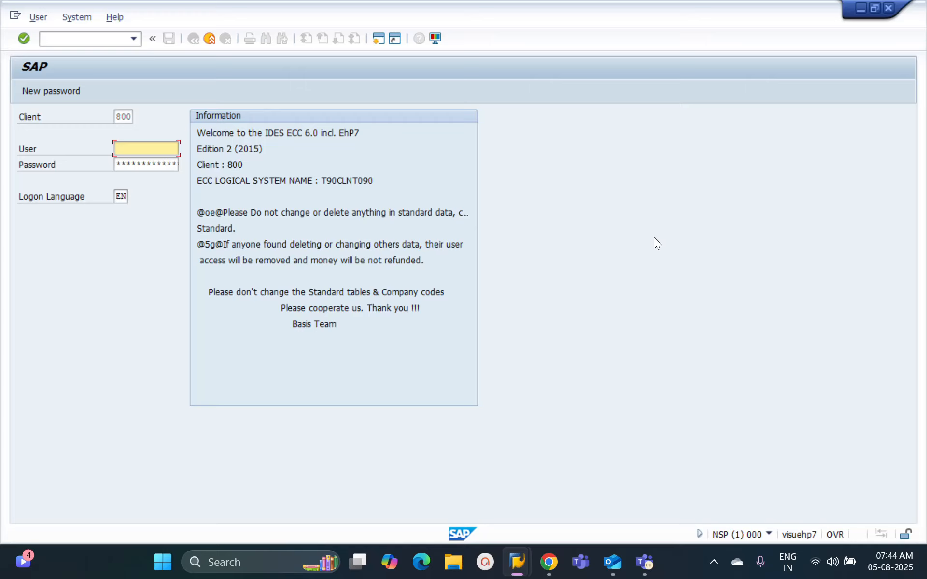
pyautogui.write('hcm6')
pyautogui.press('Tab')
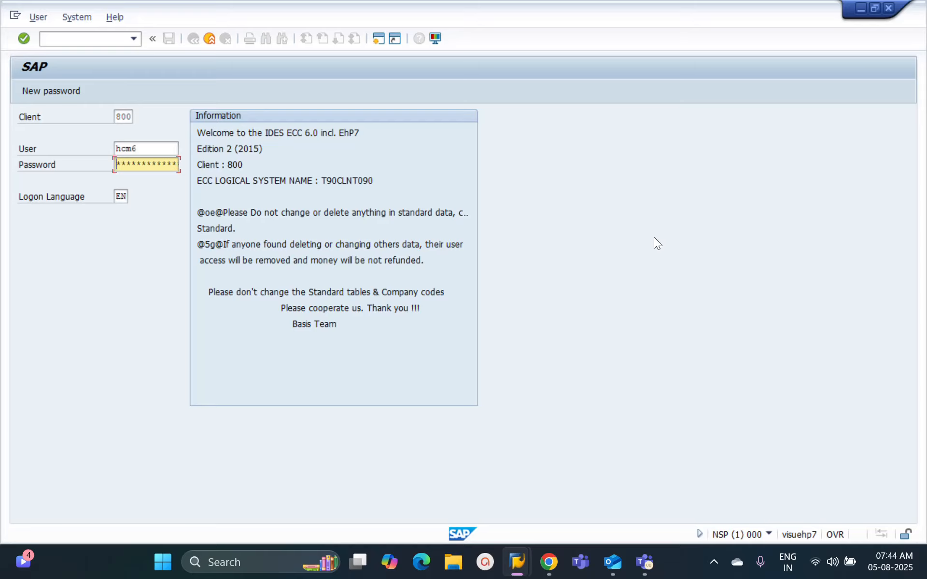
pyautogui.click(888, 8)
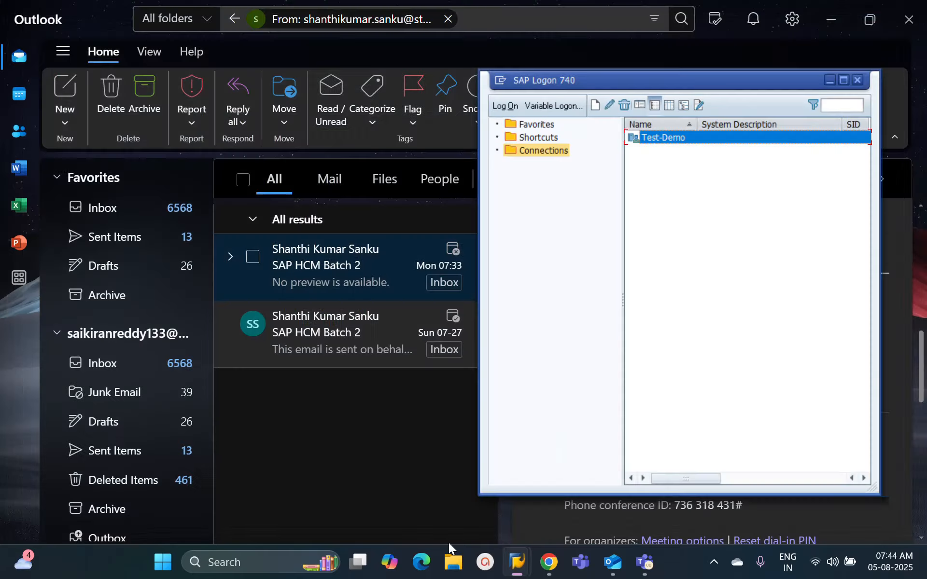
# Step: Switch to the open Maintain User Profile session and return it to the SAP Easy Access screen
pyautogui.moveTo(517, 563)
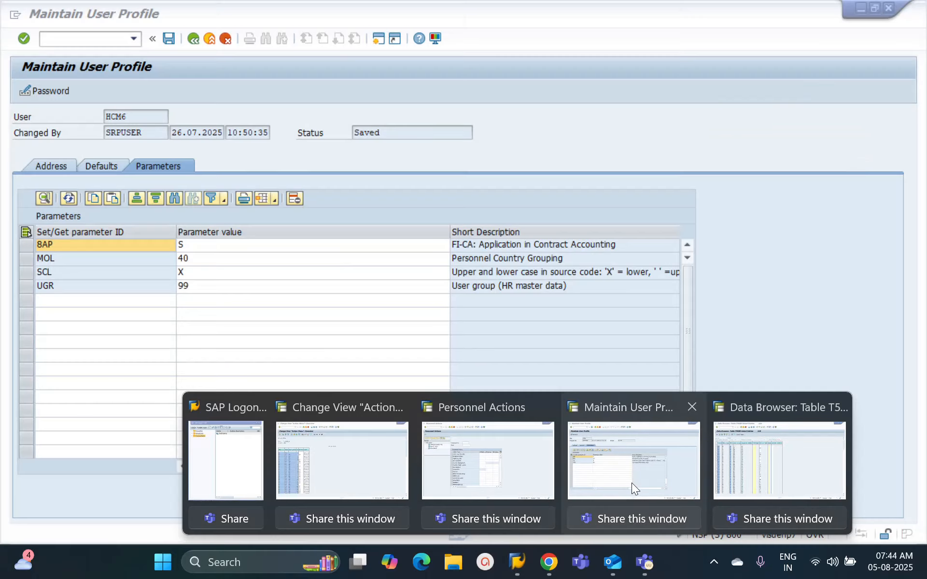
pyautogui.click(629, 482)
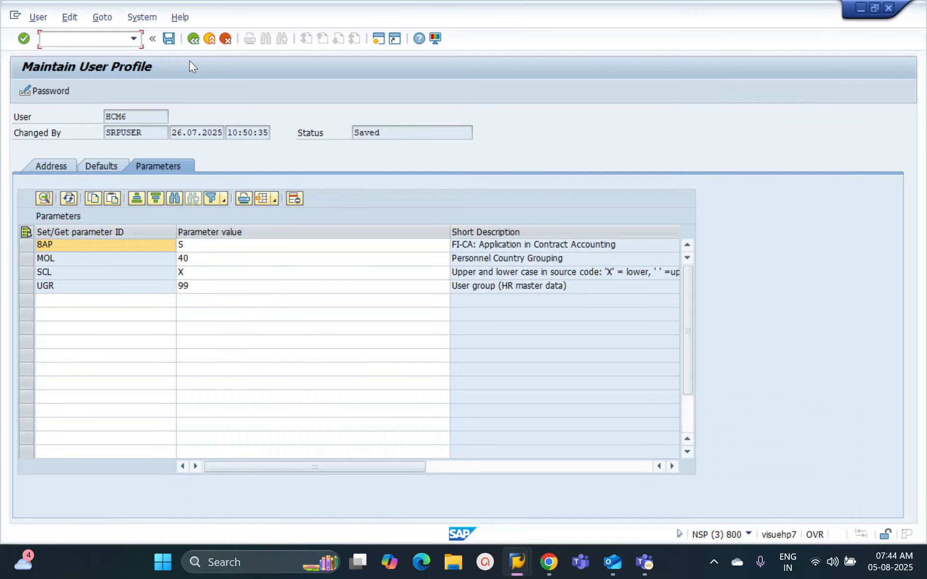
pyautogui.click(193, 39)
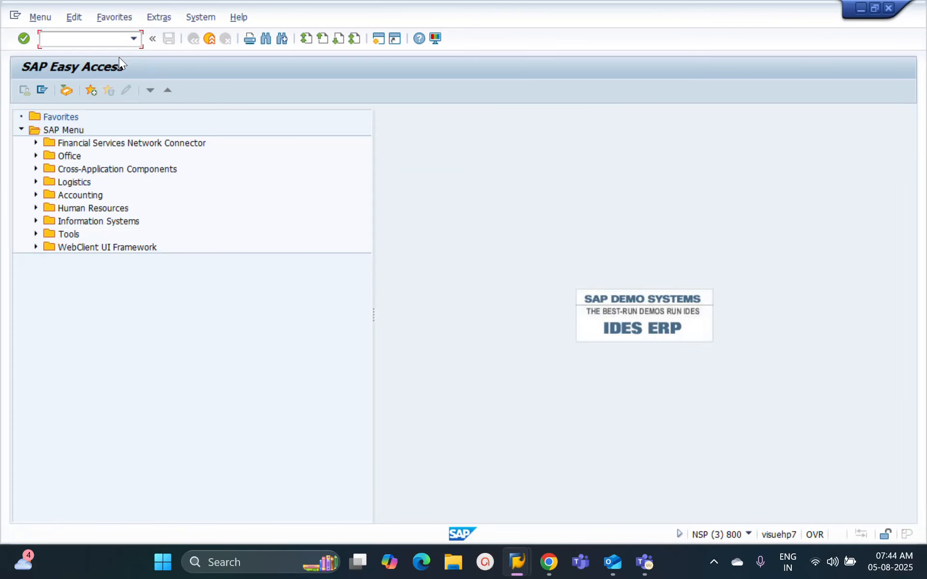
# Step: Switch to the SAP HCM Batch 2 meeting in Teams and share the entire screen without sound
pyautogui.moveTo(646, 562)
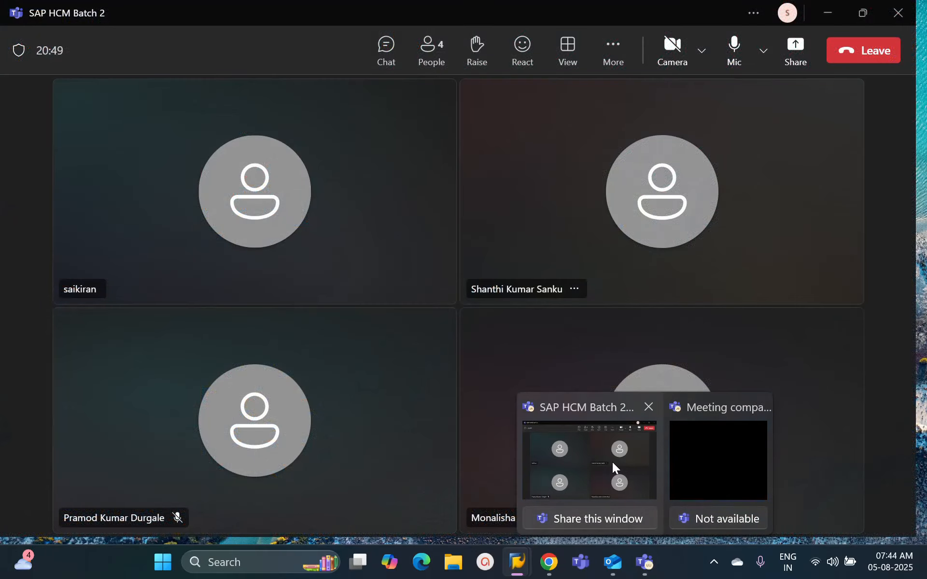
pyautogui.click(612, 464)
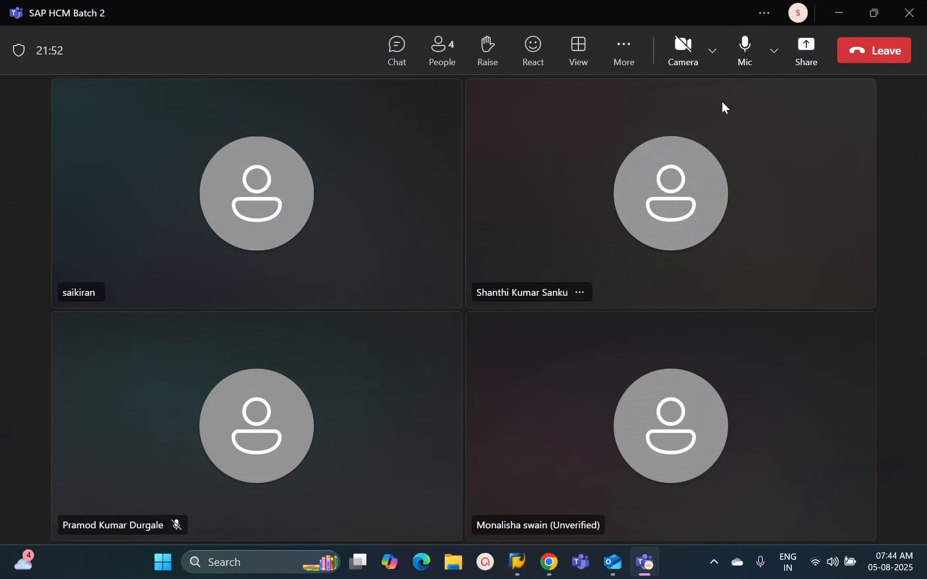
pyautogui.click(807, 54)
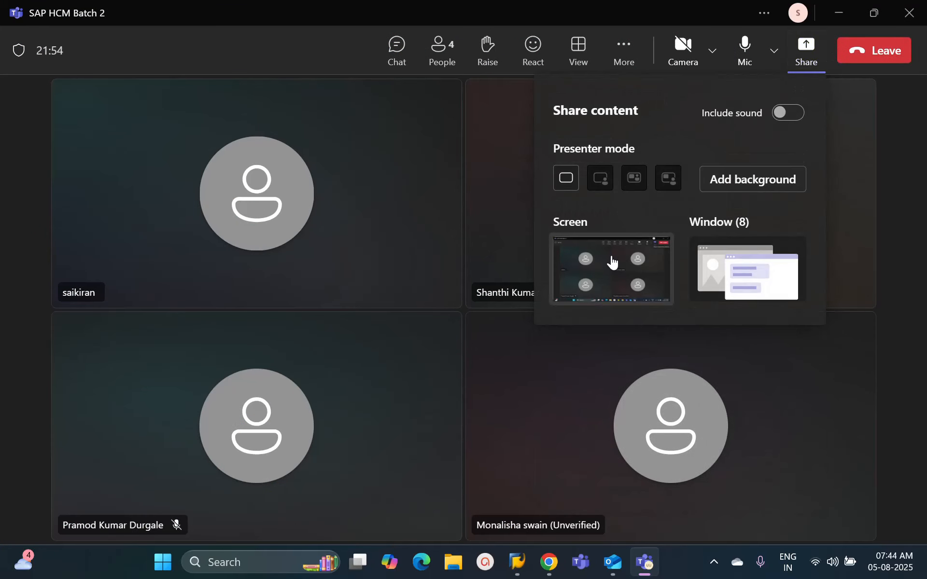
pyautogui.click(612, 265)
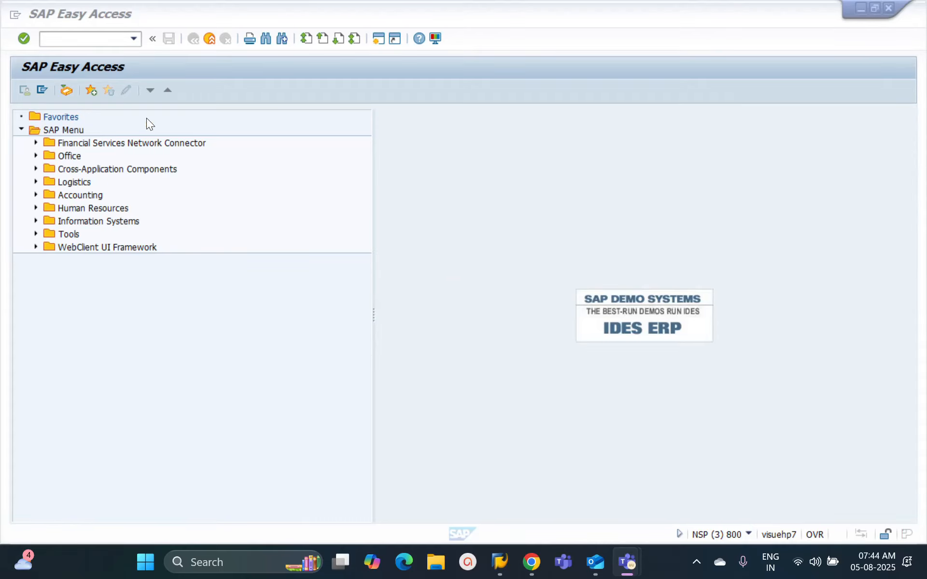
# Step: In SAP, run transaction SU3, review the user profile's address, defaults and parameters, and return to the start screen
pyautogui.click(68, 45)
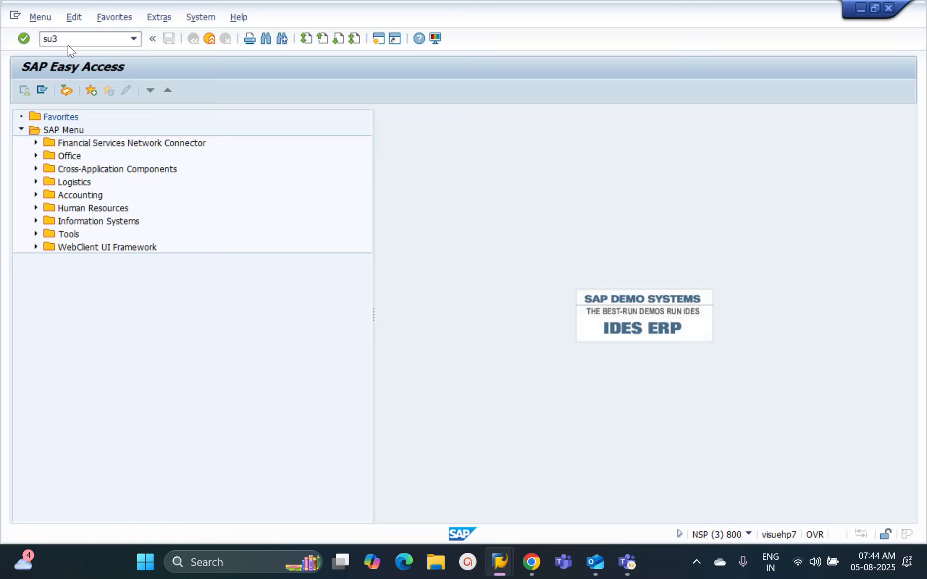
pyautogui.press('Return')
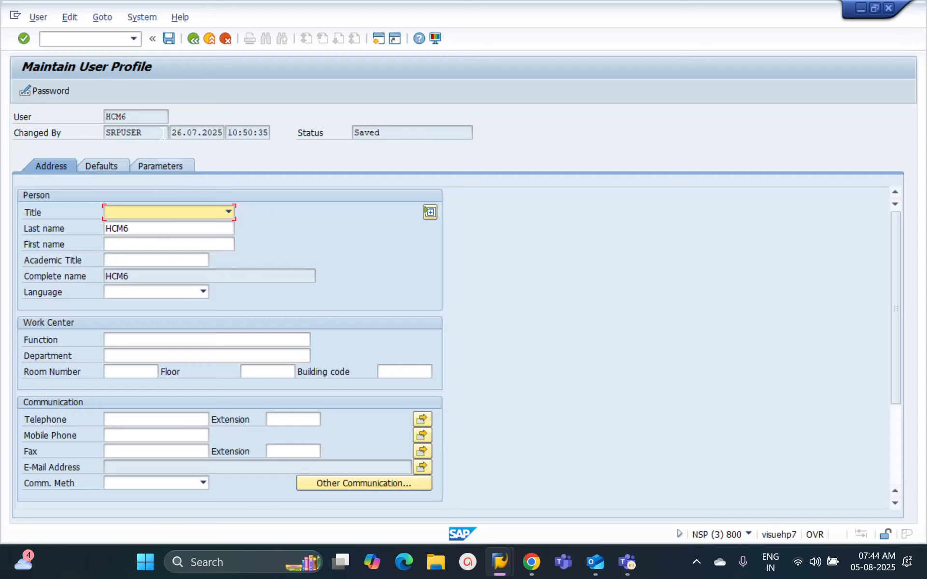
pyautogui.moveTo(380, 132); pyautogui.dragTo(356, 132)
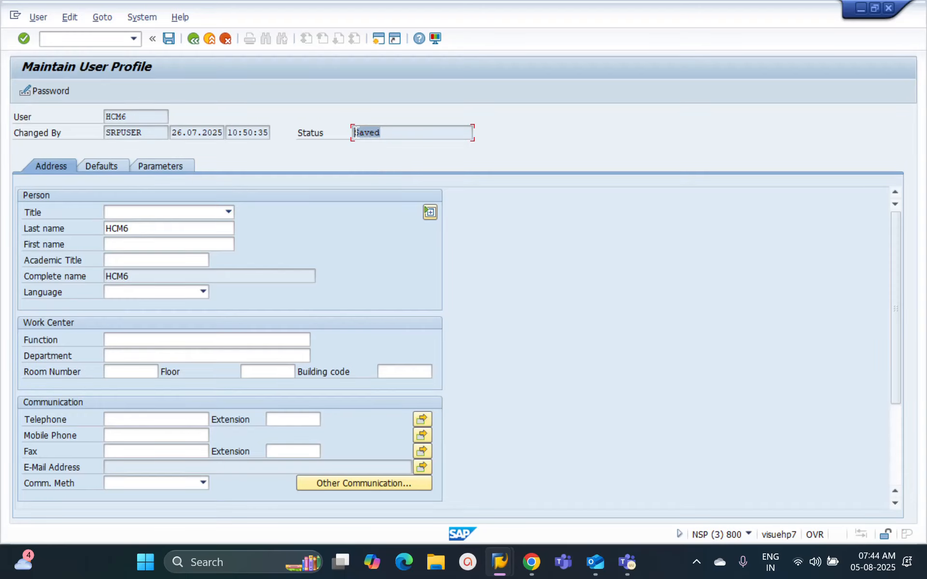
pyautogui.click(103, 166)
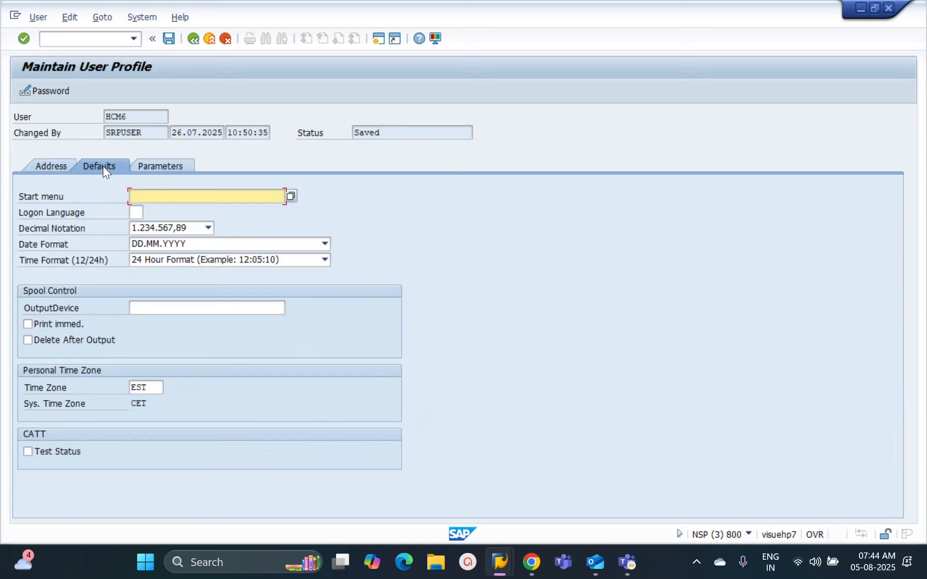
pyautogui.click(166, 170)
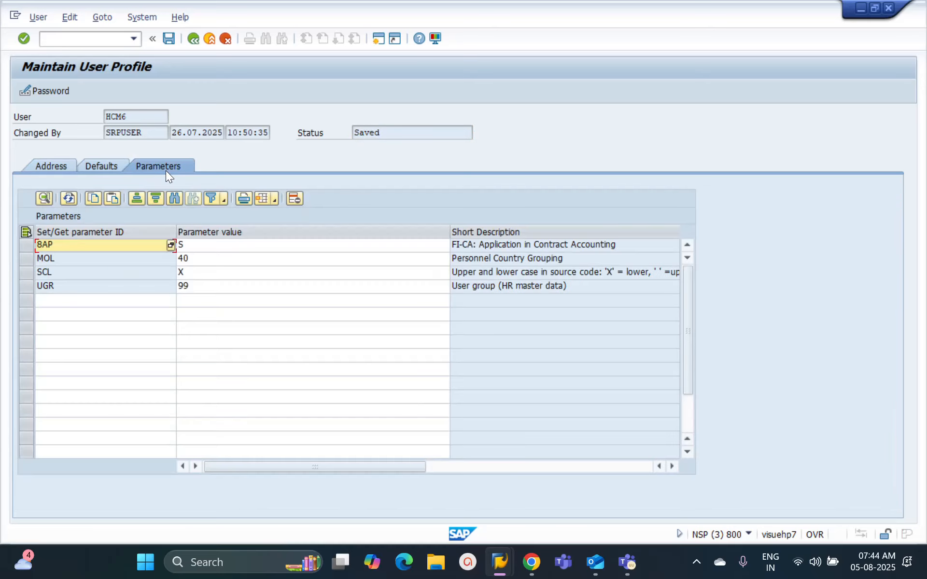
pyautogui.click(50, 162)
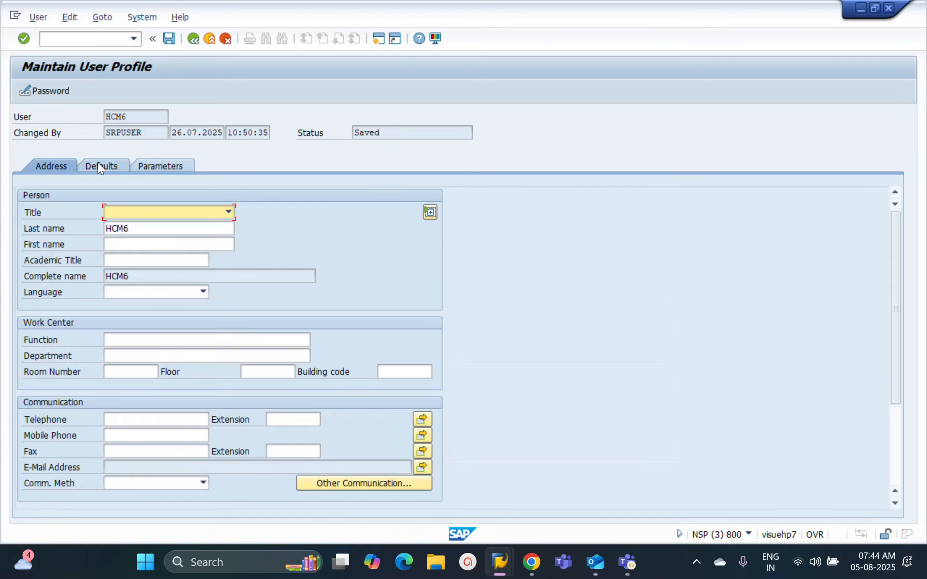
pyautogui.moveTo(897, 357); pyautogui.dragTo(908, 461)
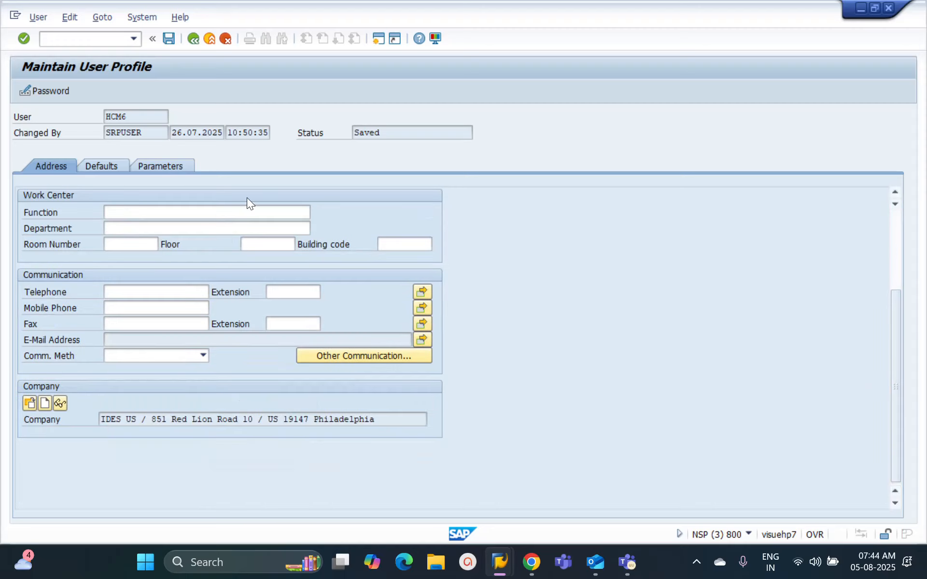
pyautogui.click(193, 39)
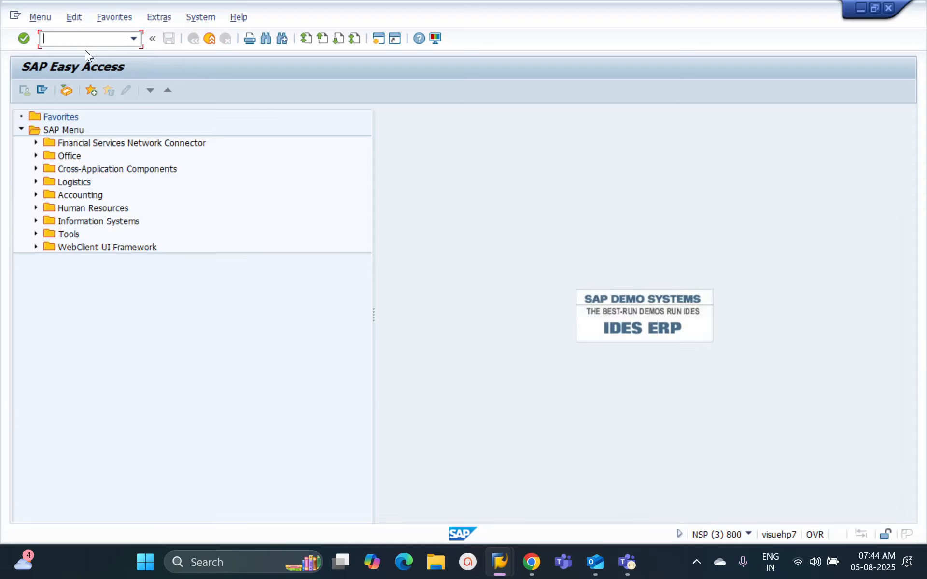
# Step: Display user HCM6's master record and check the validity end date in its logon data
pyautogui.write('su01d')
pyautogui.press('Return')
pyautogui.click(23, 90)
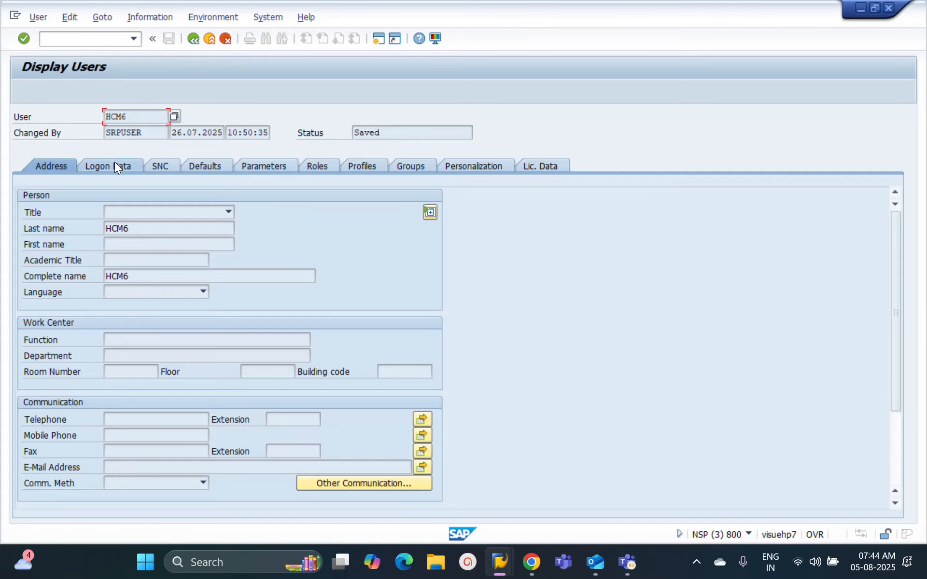
pyautogui.click(115, 166)
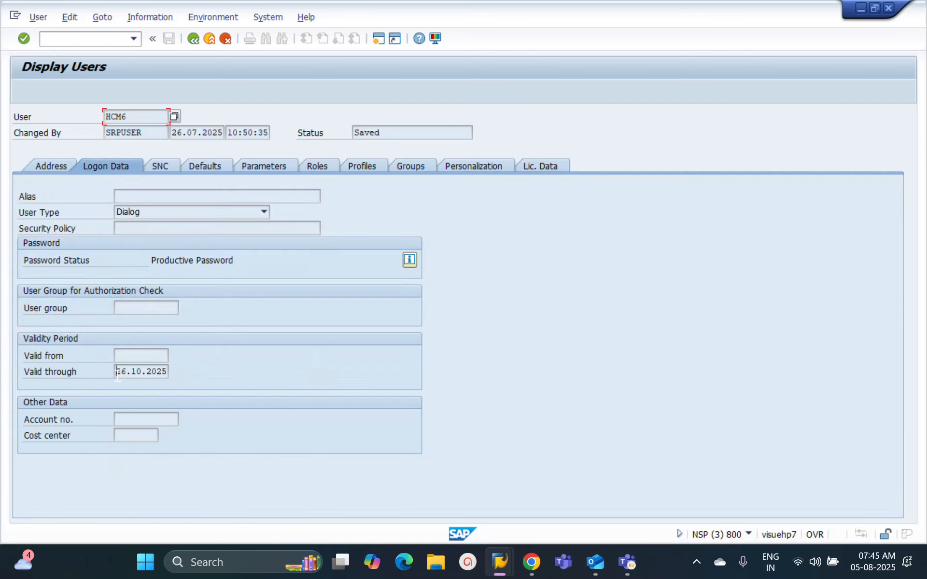
pyautogui.moveTo(117, 372); pyautogui.dragTo(167, 374)
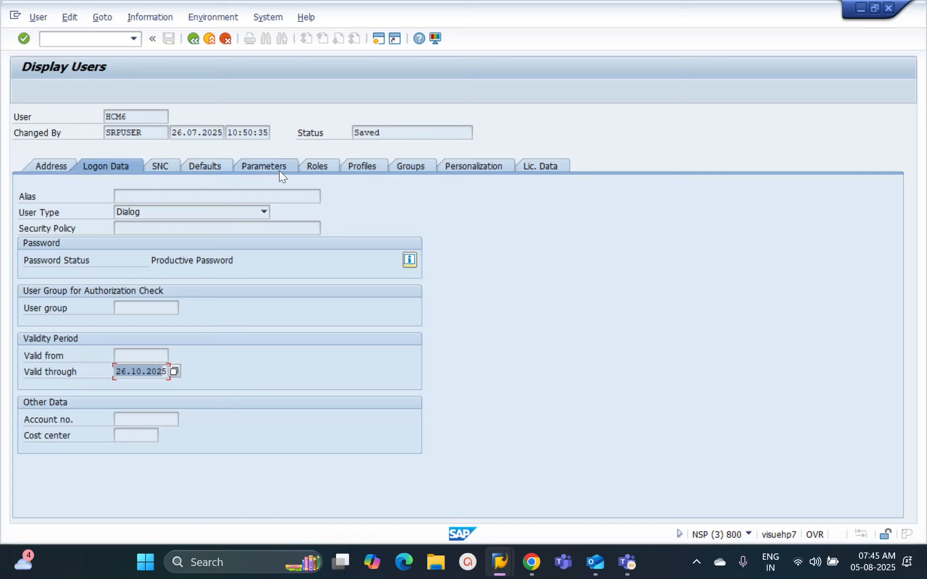
# Step: Open the user's assigned role ZSAP_ALL and display its authorization data
pyautogui.click(327, 169)
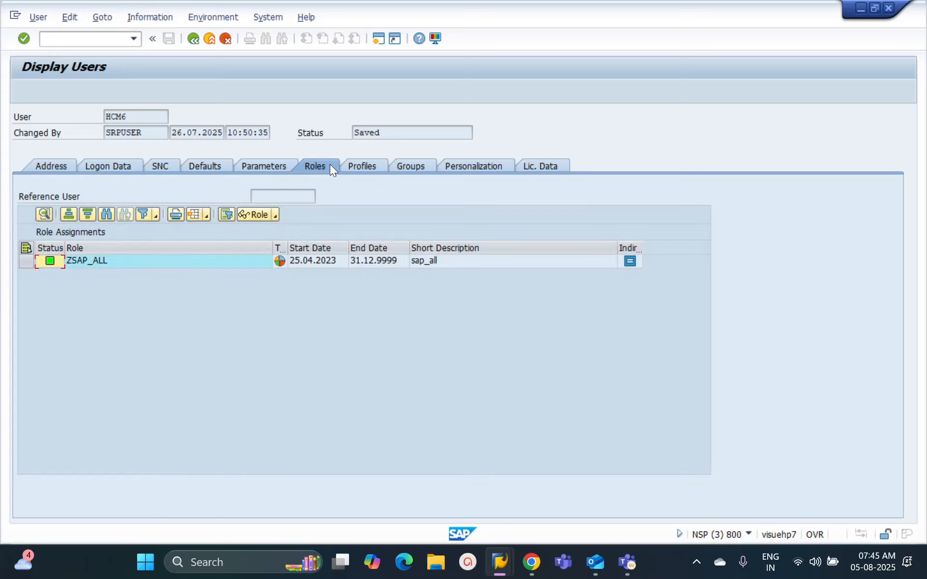
pyautogui.click(158, 264)
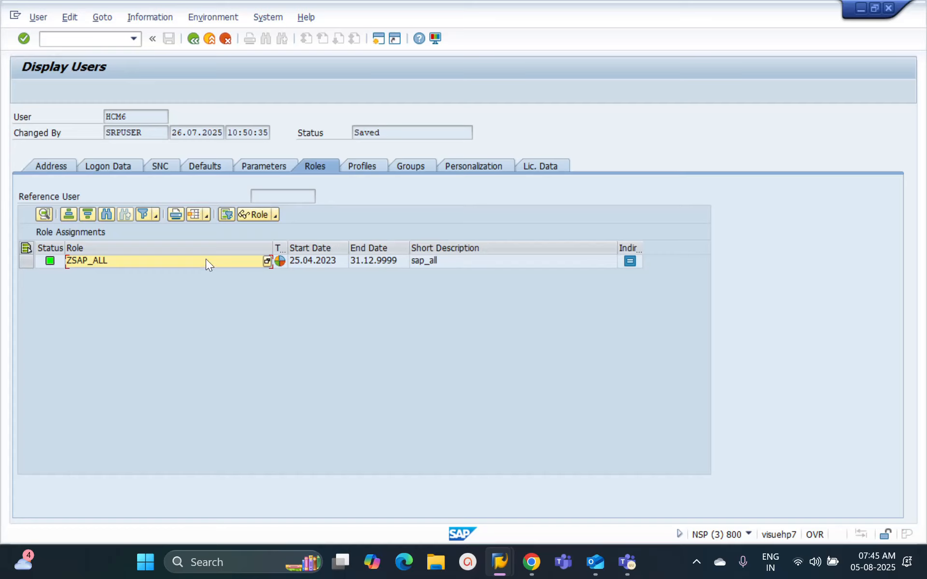
pyautogui.click(27, 260)
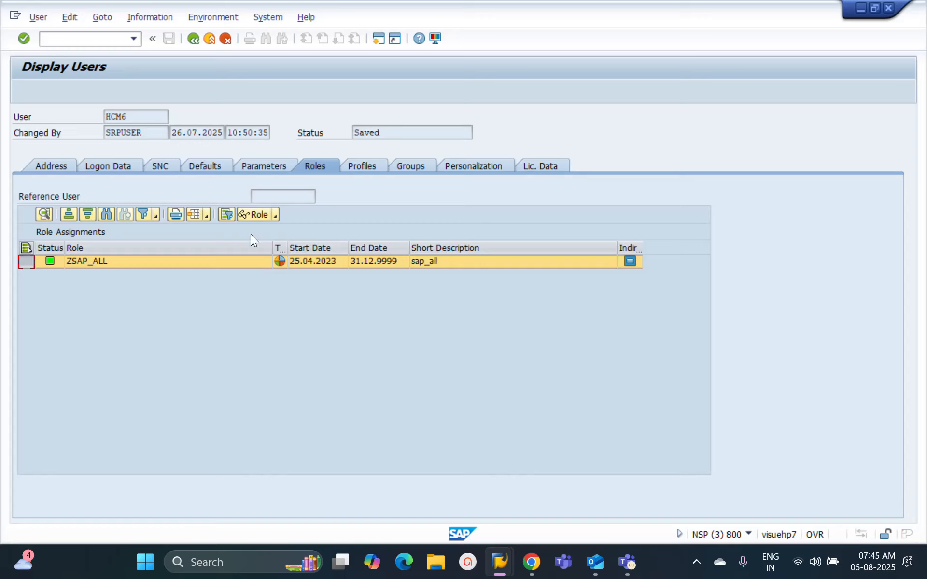
pyautogui.click(251, 214)
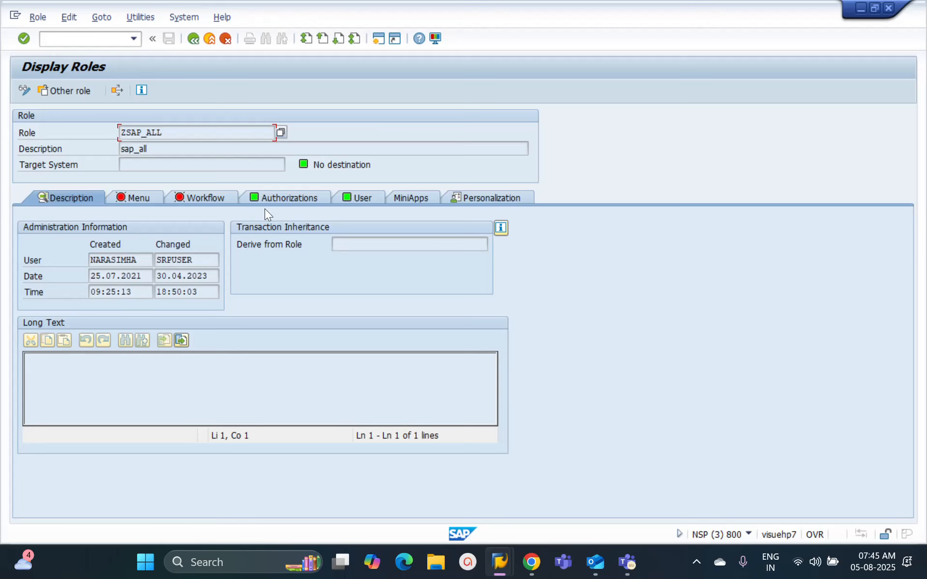
pyautogui.click(267, 201)
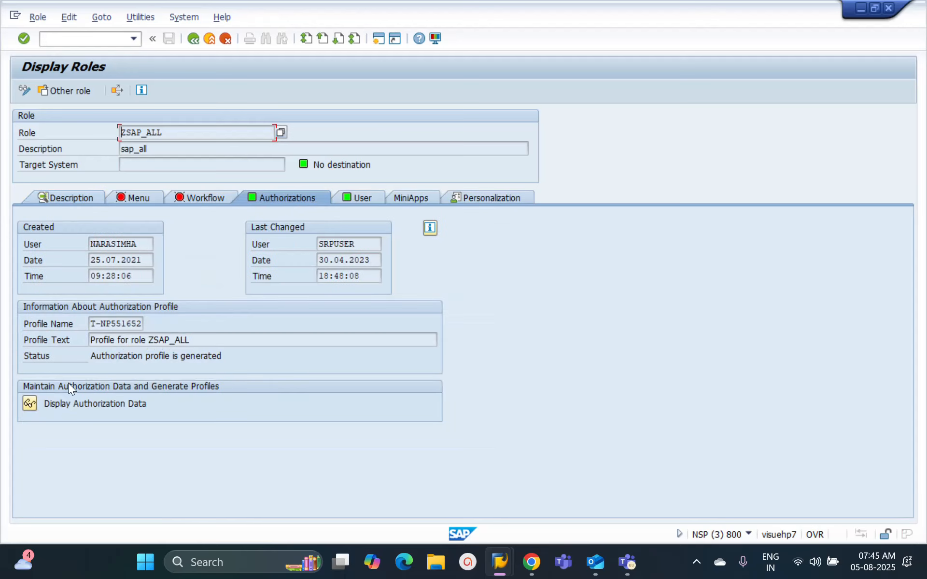
pyautogui.click(30, 405)
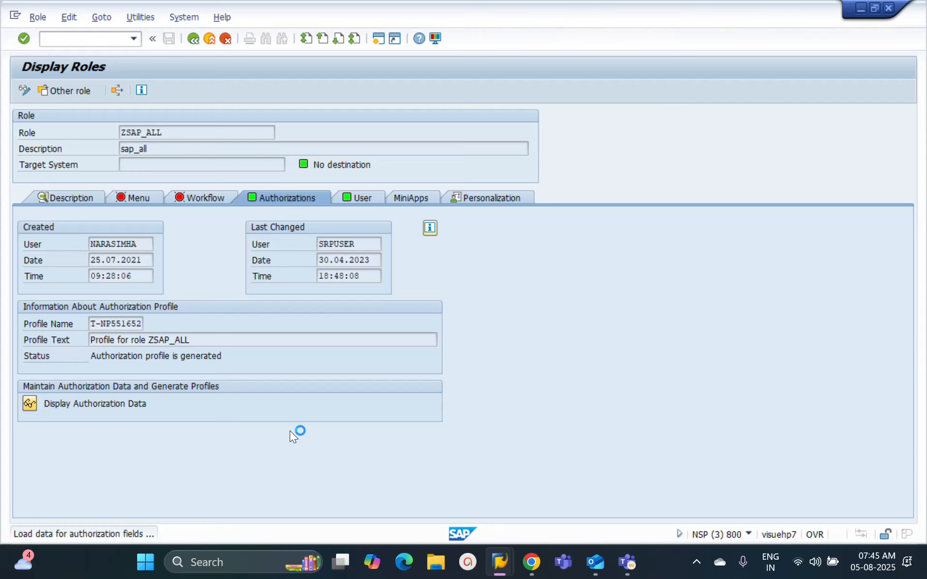
# Step: Create a new SAP session and start the user information system with transaction SUIM
pyautogui.click(16, 14)
pyautogui.click(76, 129)
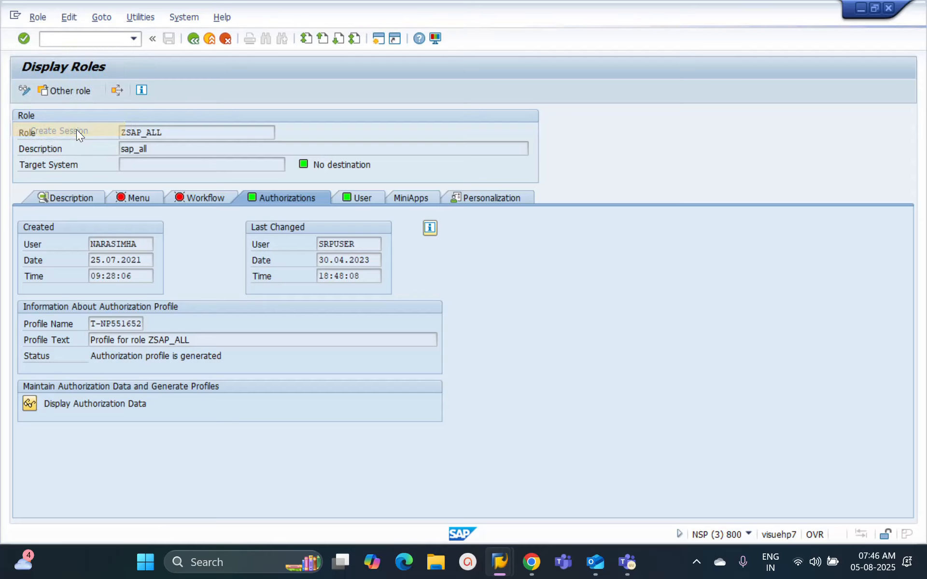
pyautogui.write('sui')
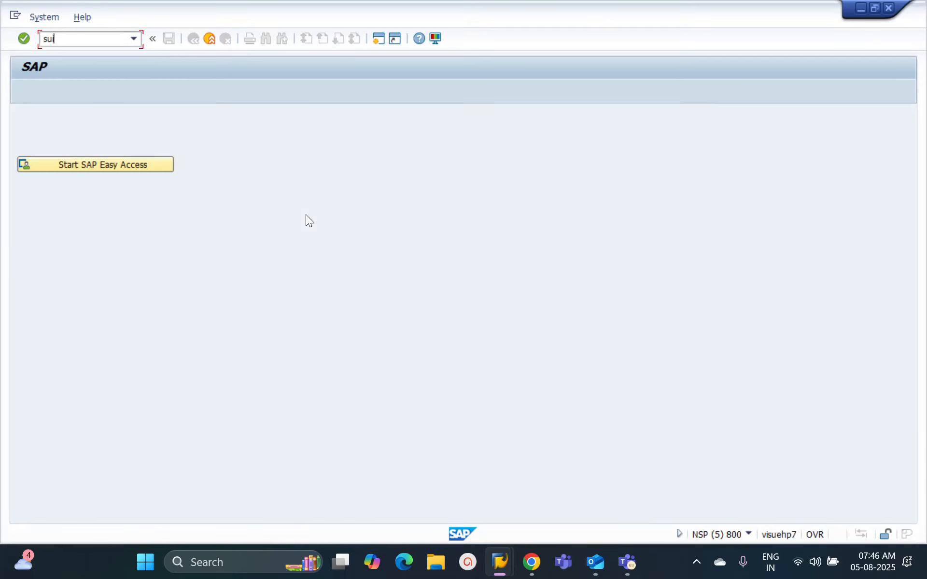
pyautogui.write('m')
pyautogui.click(125, 163)
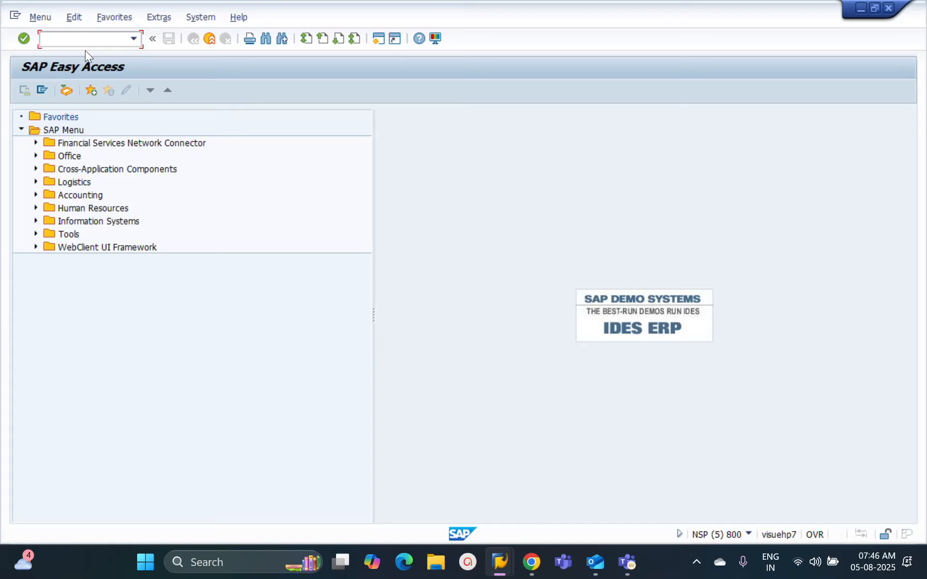
pyautogui.write('suim')
pyautogui.press('Return')
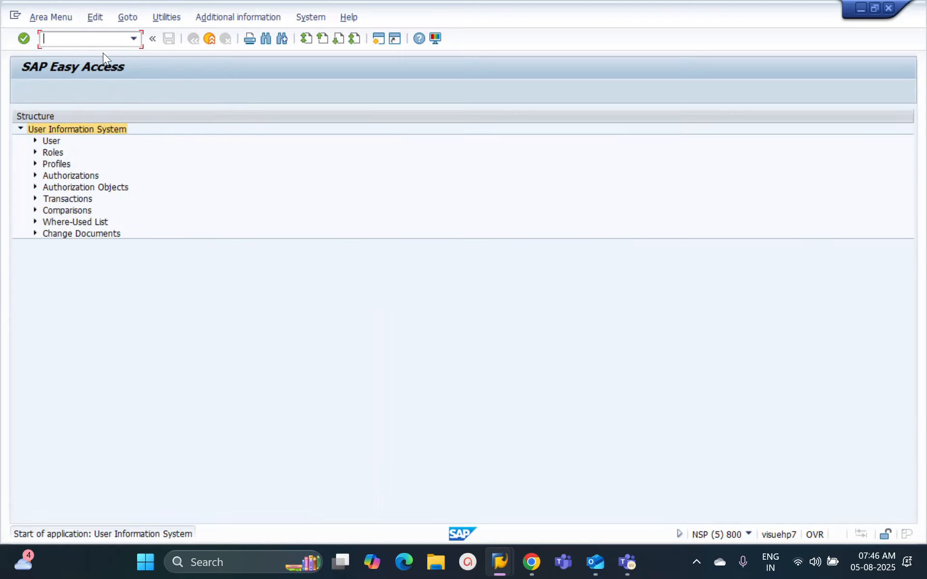
# Step: Run the roles report by role name for ZSAP_ALL and return to its selection screen
pyautogui.click(33, 153)
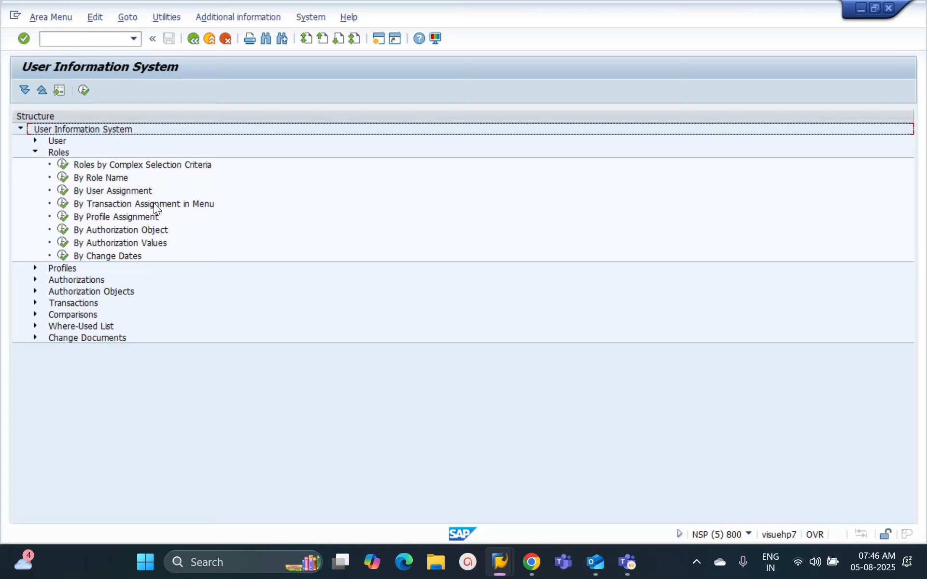
pyautogui.click(64, 178)
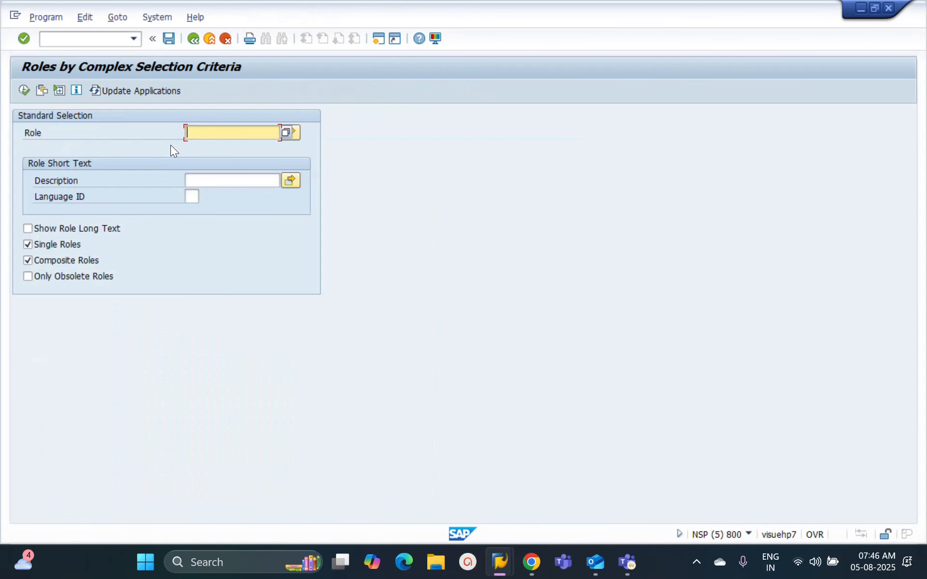
pyautogui.write('ZSAP_ALL')
pyautogui.click(25, 90)
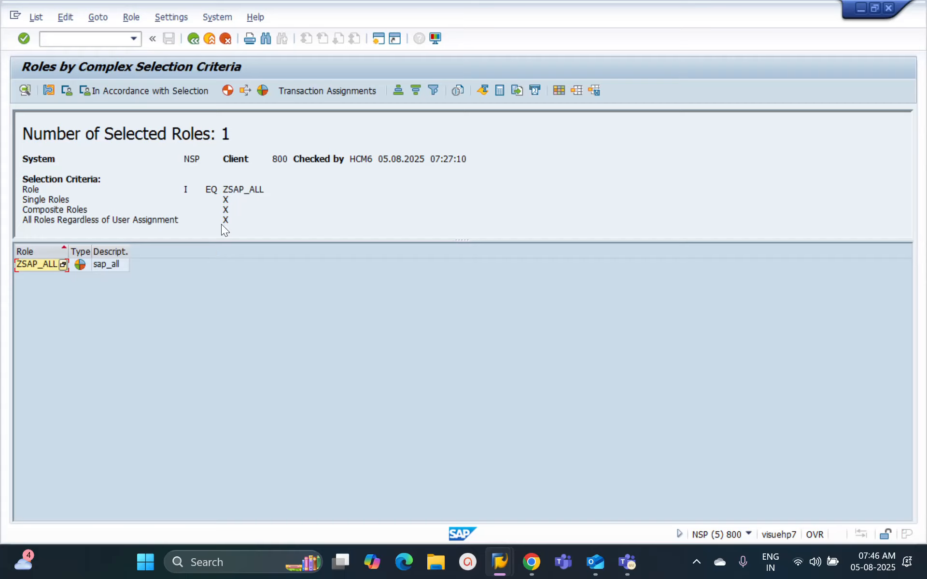
pyautogui.click(192, 39)
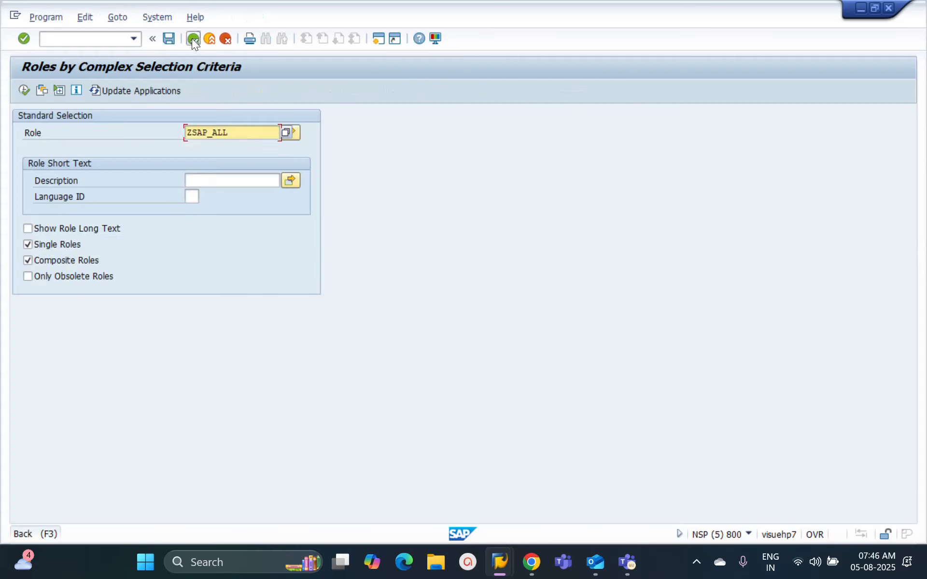
# Step: Run the Executable for Role transactions report in the user information system for role ZSAP_ALL
pyautogui.click(192, 39)
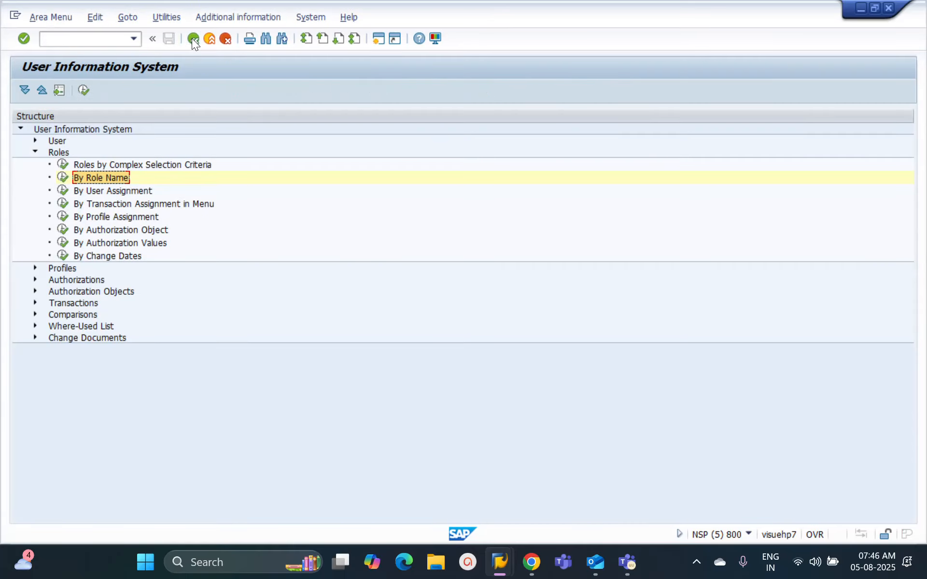
pyautogui.click(34, 303)
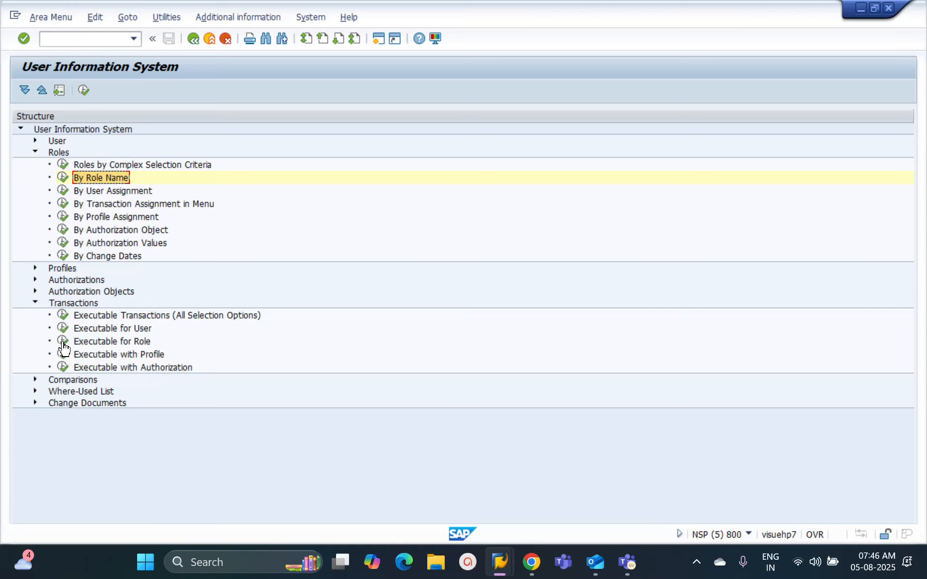
pyautogui.doubleClick(83, 343)
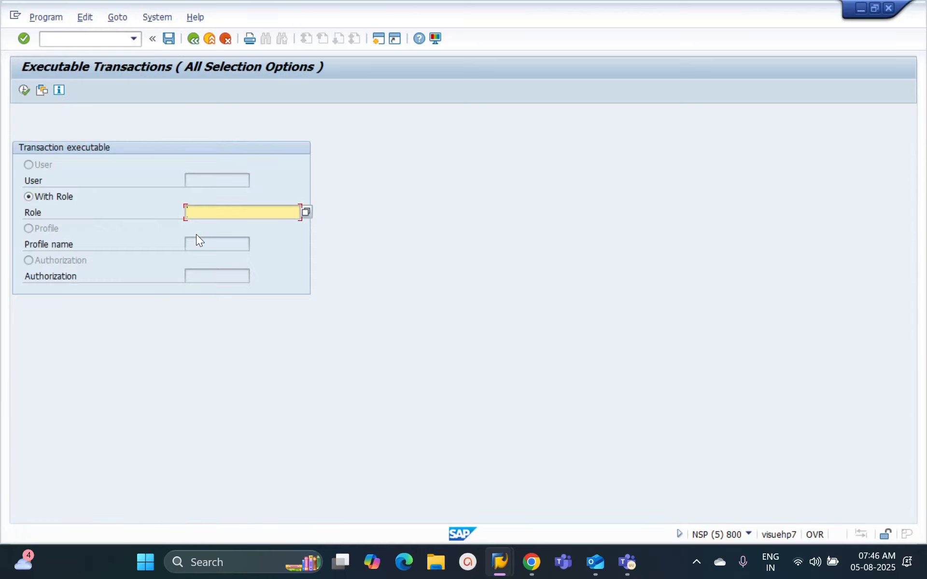
pyautogui.write('ZSAP_ALL')
pyautogui.click(22, 88)
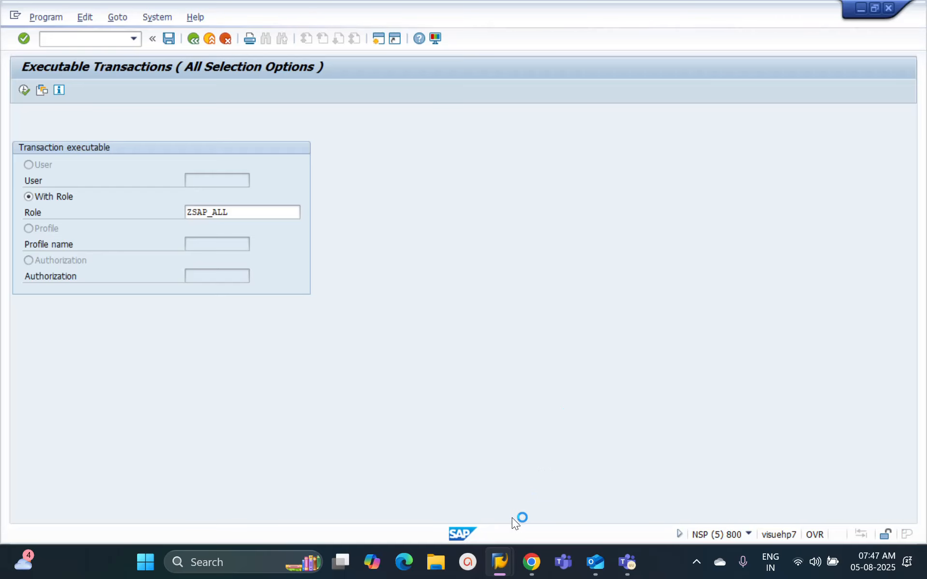
# Step: Switch to the Display Role: Authorizations session and look through the list of authorization object classes down to its end
pyautogui.moveTo(499, 557)
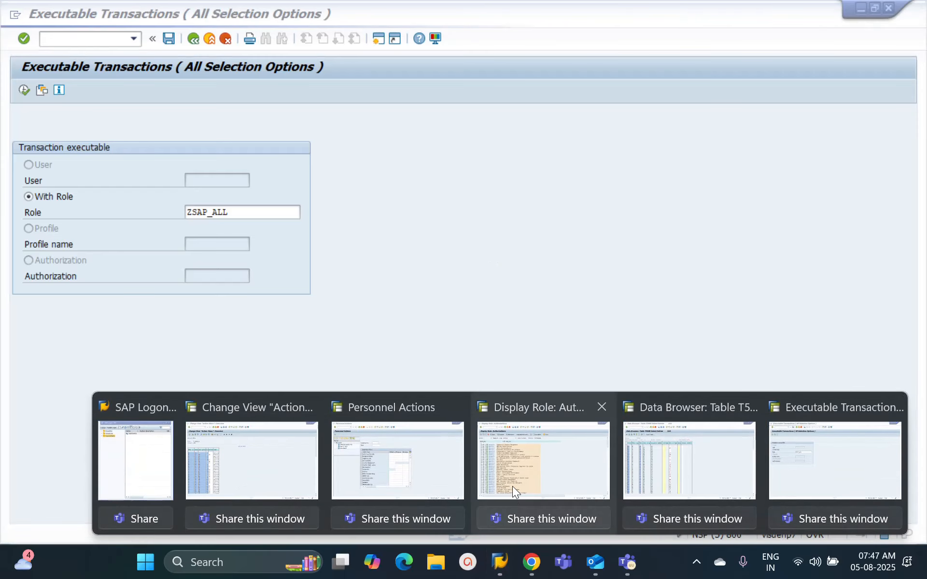
pyautogui.click(511, 486)
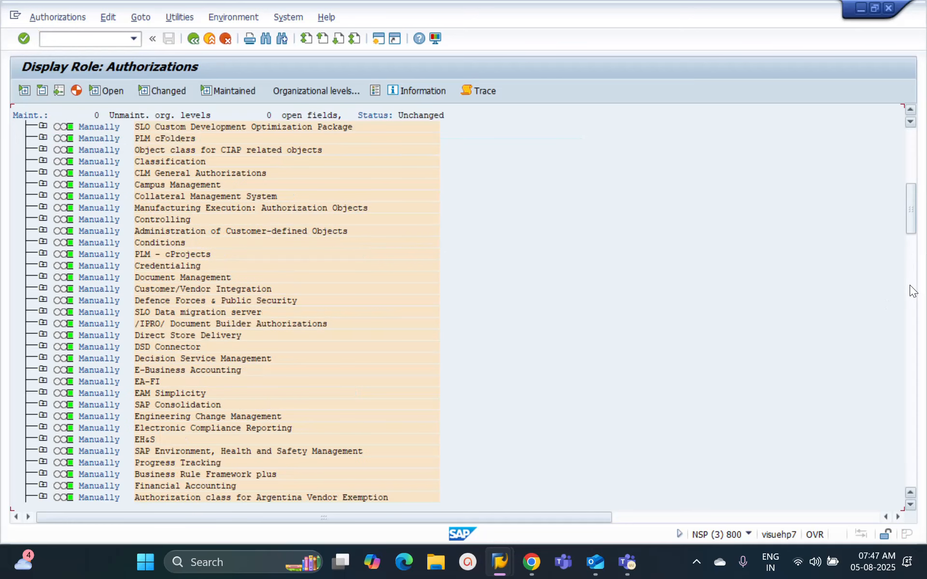
pyautogui.click(914, 319)
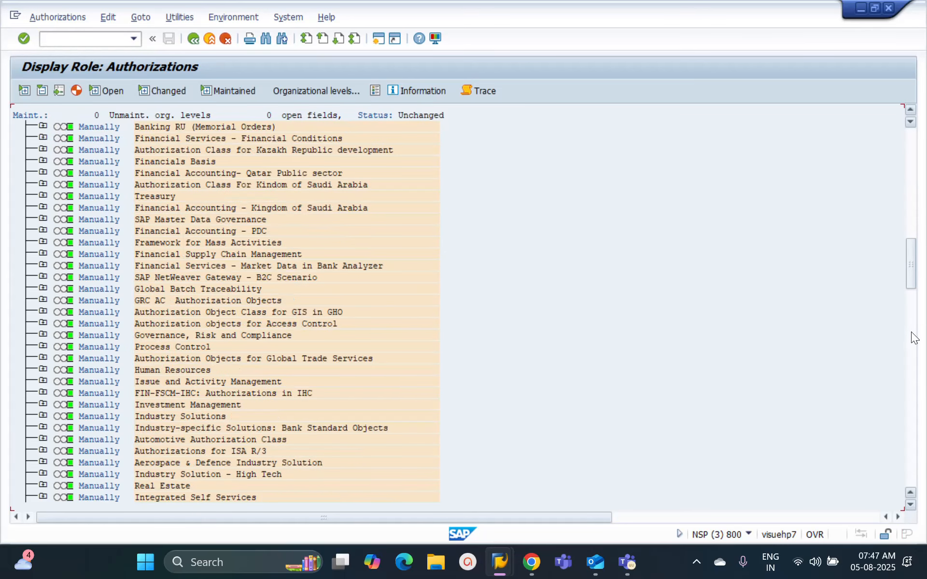
pyautogui.click(917, 339)
pyautogui.click(913, 384)
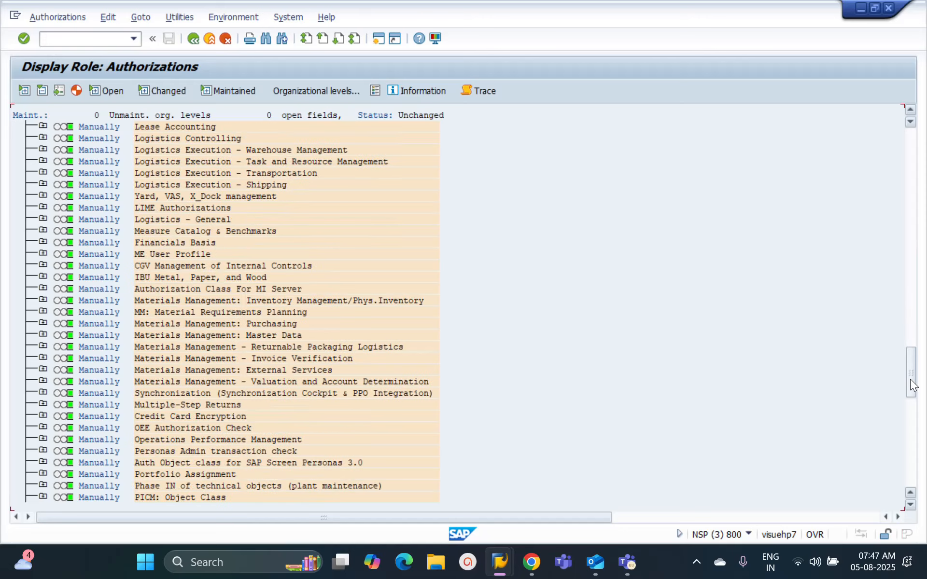
pyautogui.moveTo(912, 384); pyautogui.dragTo(917, 473)
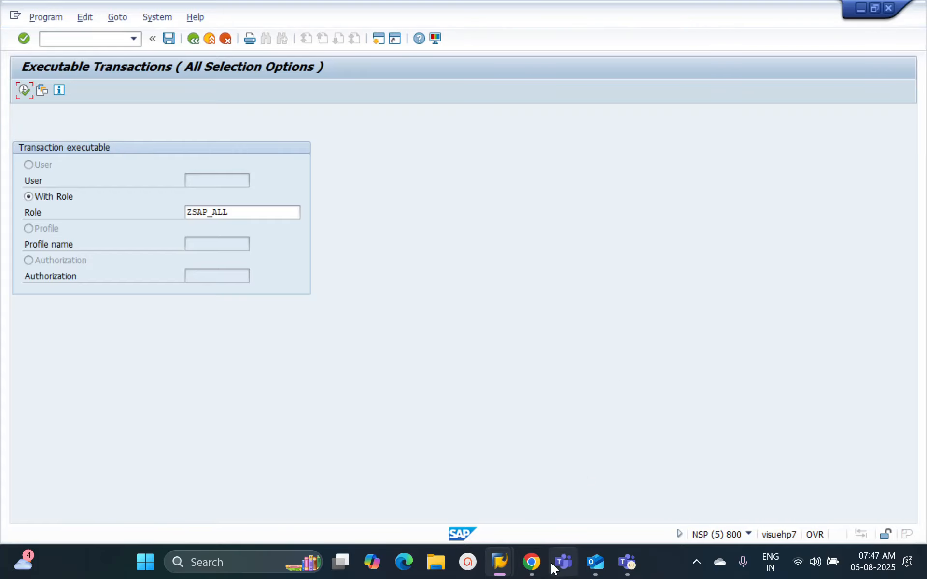
# Step: Switch to the session showing table T588B and exit the data browser back to SAP Easy Access
pyautogui.moveTo(511, 562)
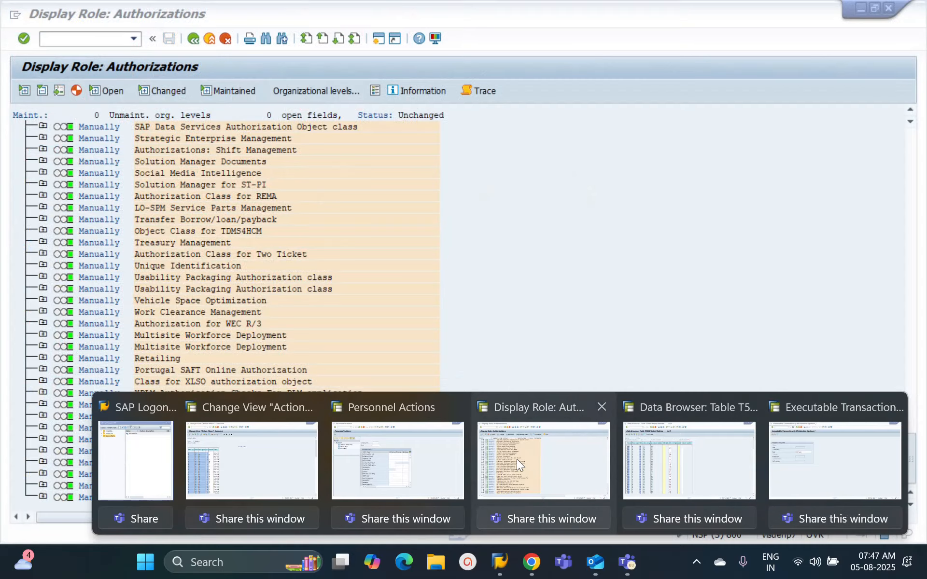
pyautogui.click(659, 462)
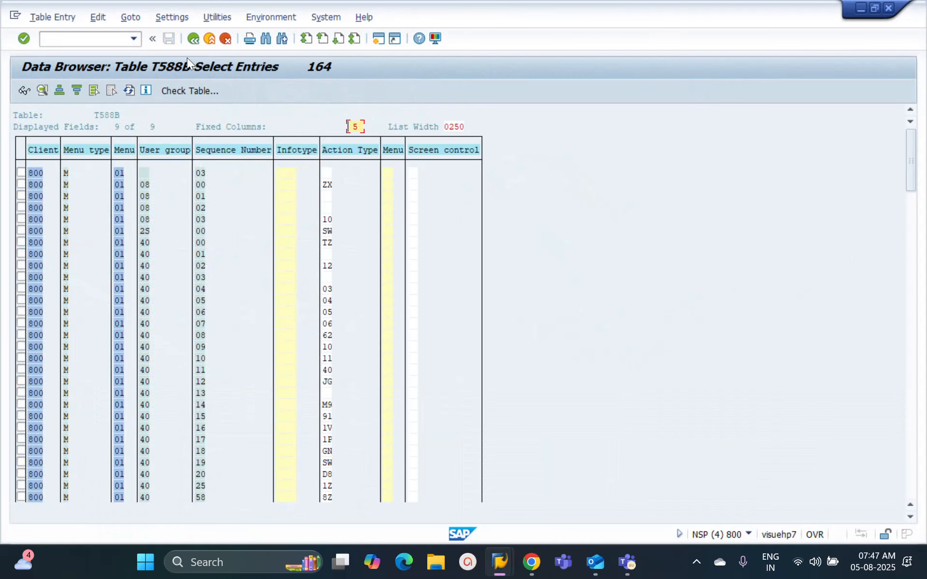
pyautogui.click(189, 43)
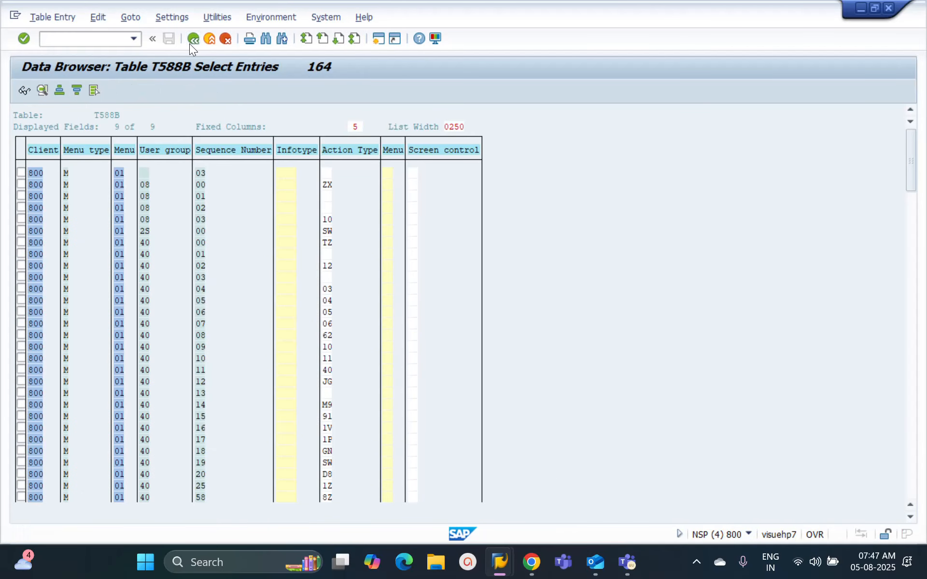
pyautogui.click(194, 42)
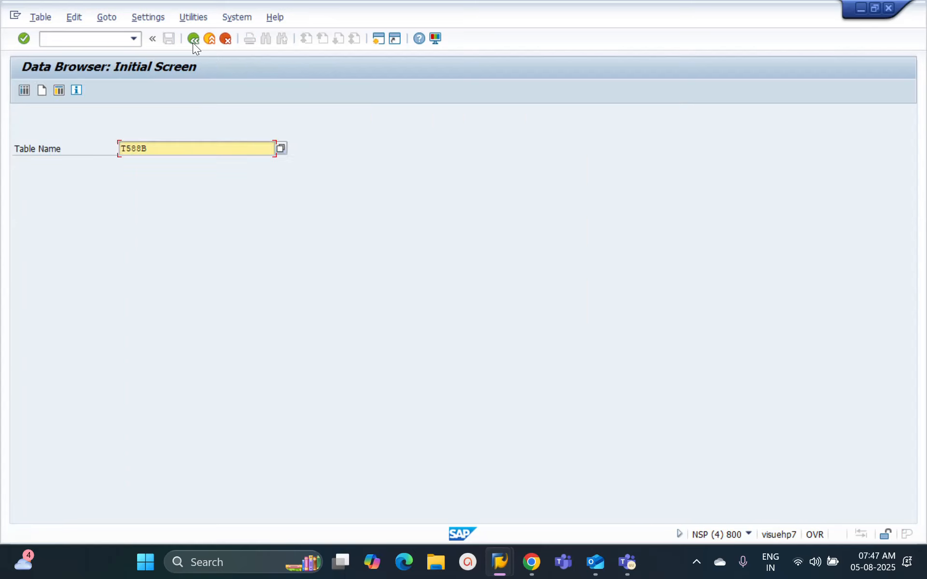
pyautogui.click(193, 42)
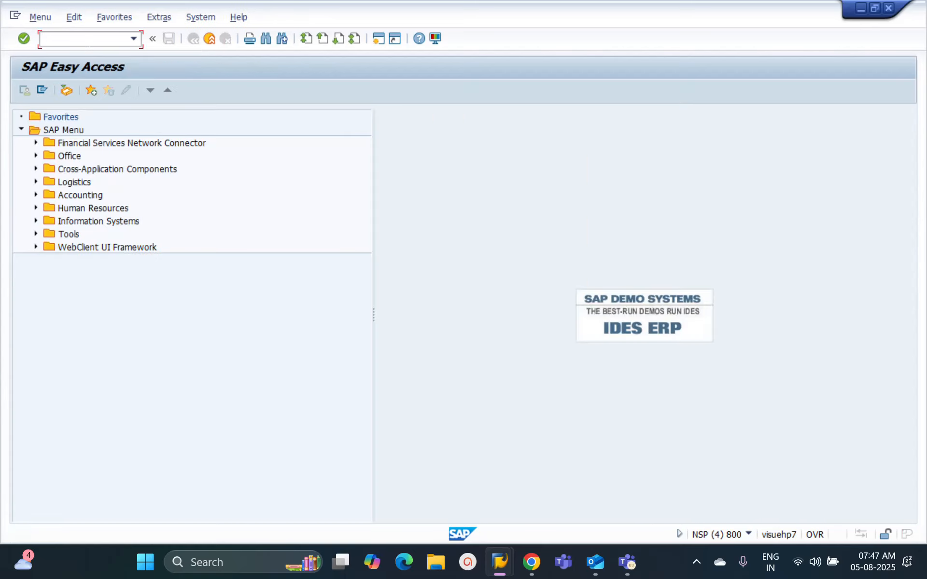
# Step: Start transaction SPRO and display the SAP Reference IMG
pyautogui.write('se11')
pyautogui.press('Return')
pyautogui.write('s')
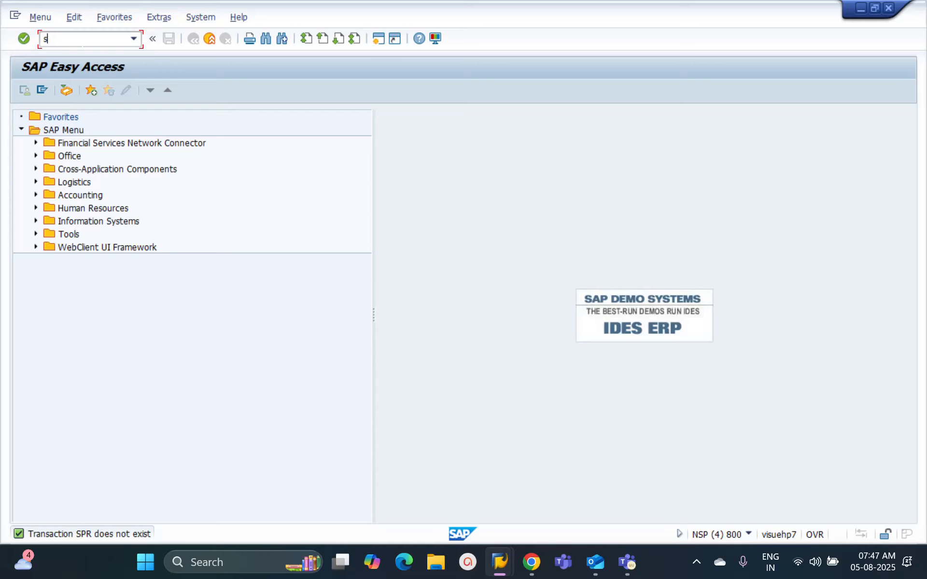
pyautogui.write('pro')
pyautogui.press('Return')
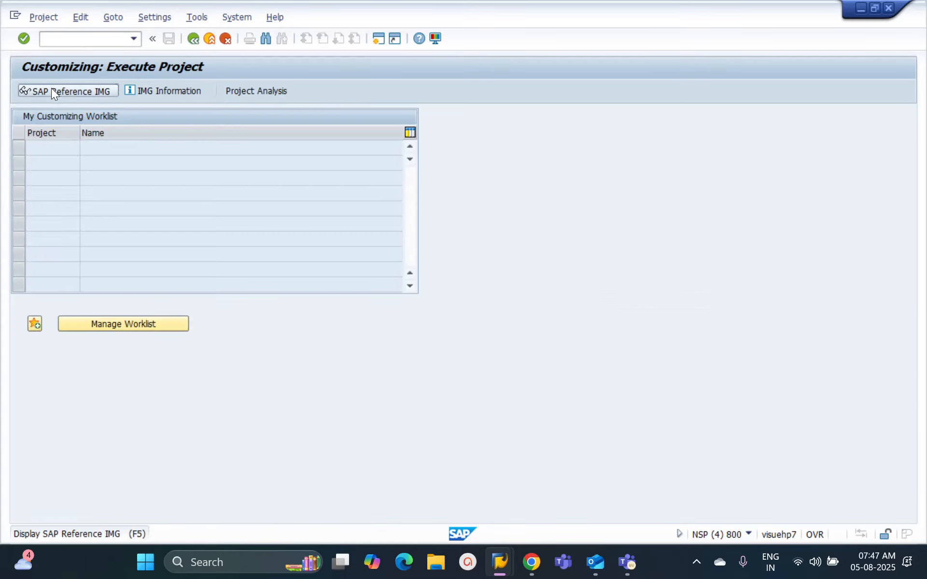
pyautogui.click(51, 91)
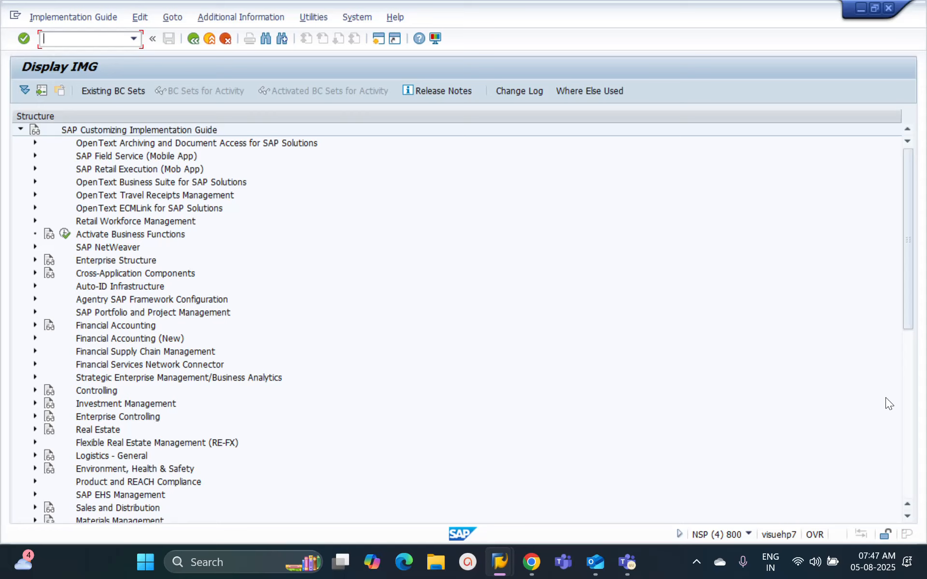
# Step: Under Time Management, Work Schedules, Work Schedule Rules and Work Schedules, execute Generate Work Schedules Manually and activate the work schedule rule field
pyautogui.click(909, 410)
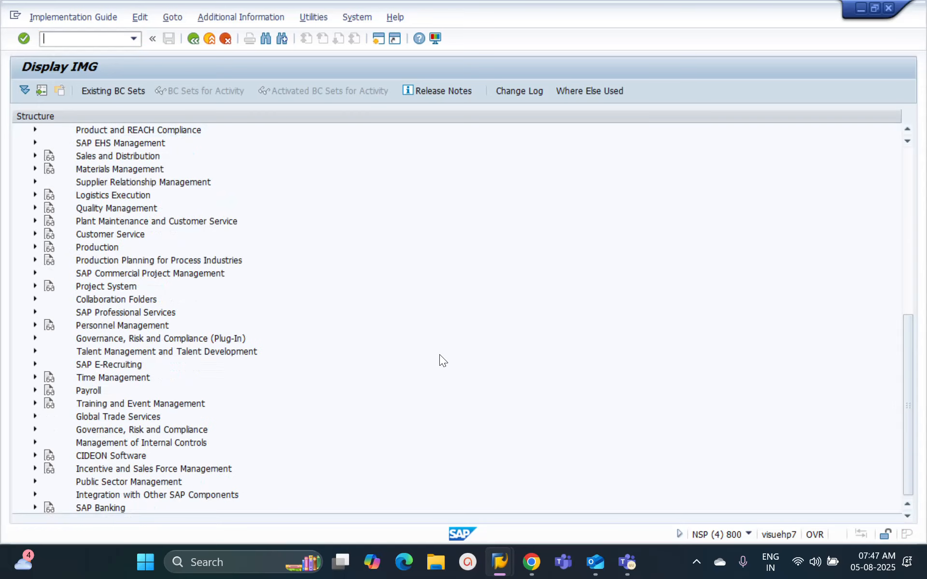
pyautogui.click(33, 378)
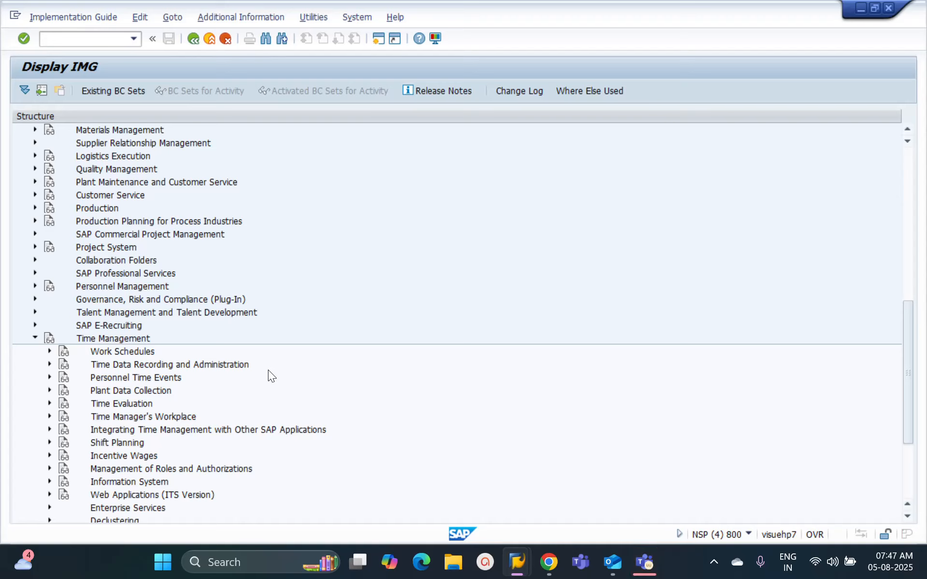
pyautogui.click(48, 352)
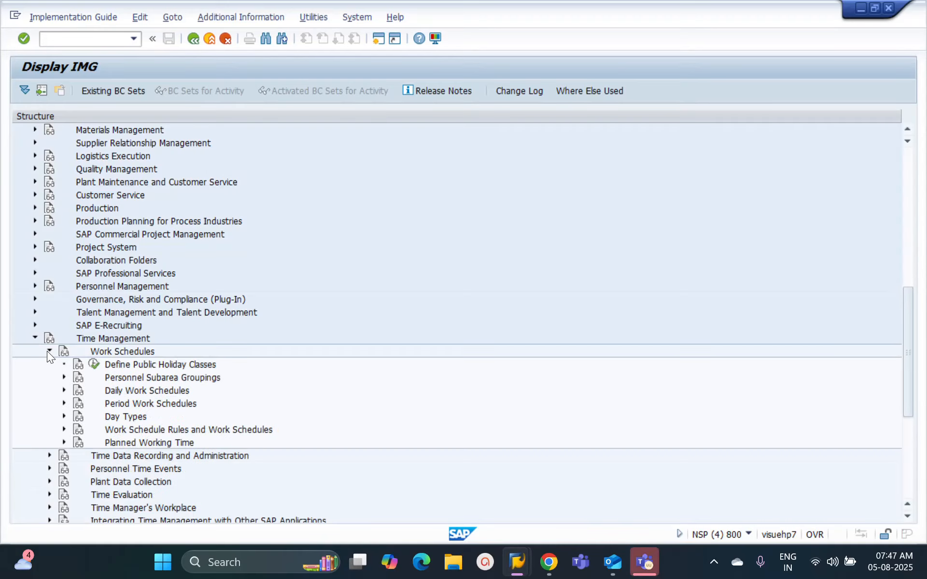
pyautogui.click(64, 430)
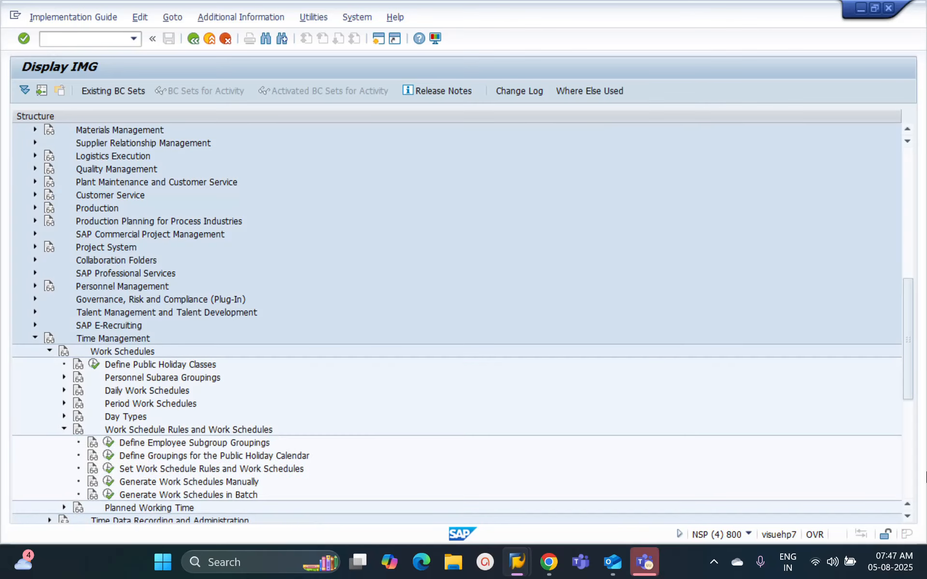
pyautogui.click(908, 516)
pyautogui.click(908, 516)
pyautogui.click(908, 516)
pyautogui.click(907, 516)
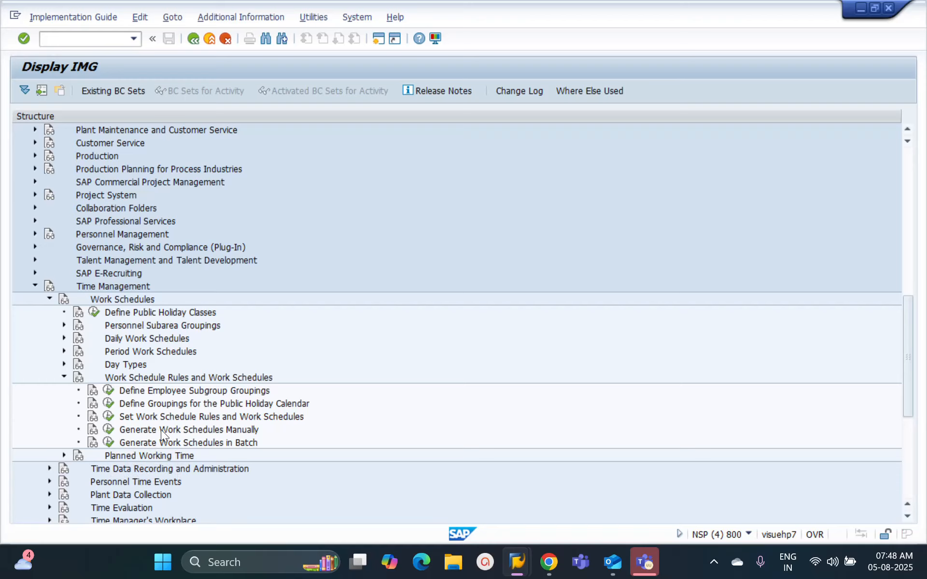
pyautogui.click(108, 432)
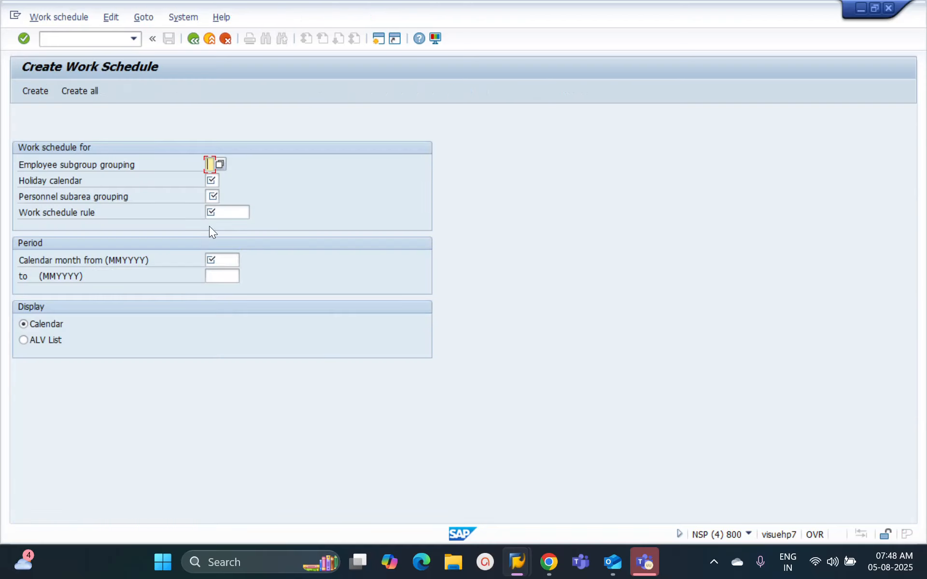
pyautogui.click(227, 213)
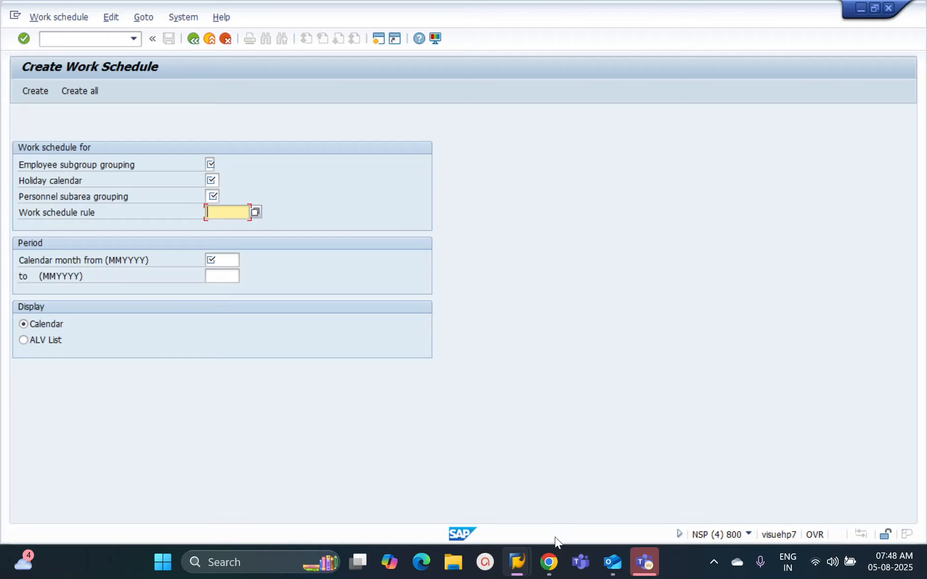
# Step: Share the entire screen in the Teams meeting and switch back to SAP's executable transactions list for role ZSAP_ALL
pyautogui.click(645, 563)
pyautogui.click(812, 48)
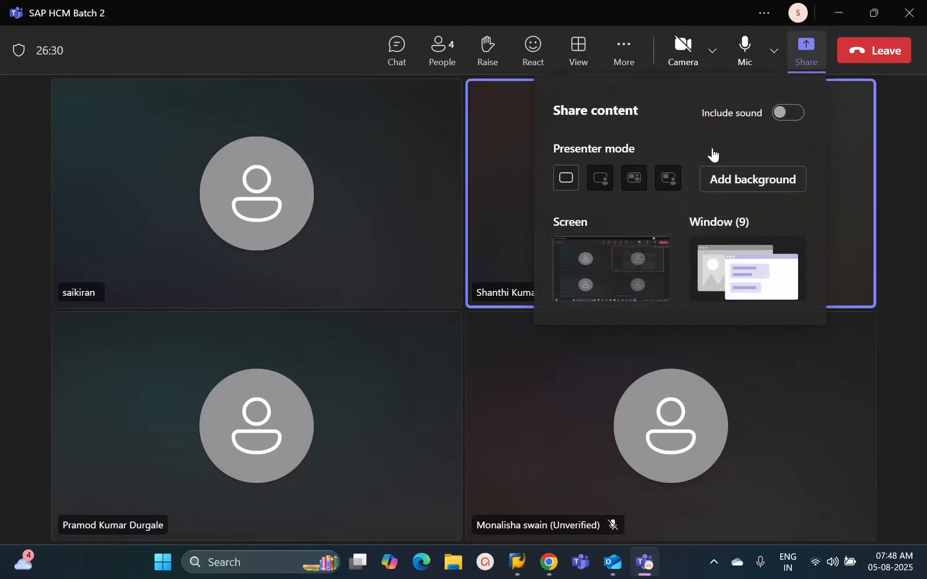
pyautogui.click(614, 278)
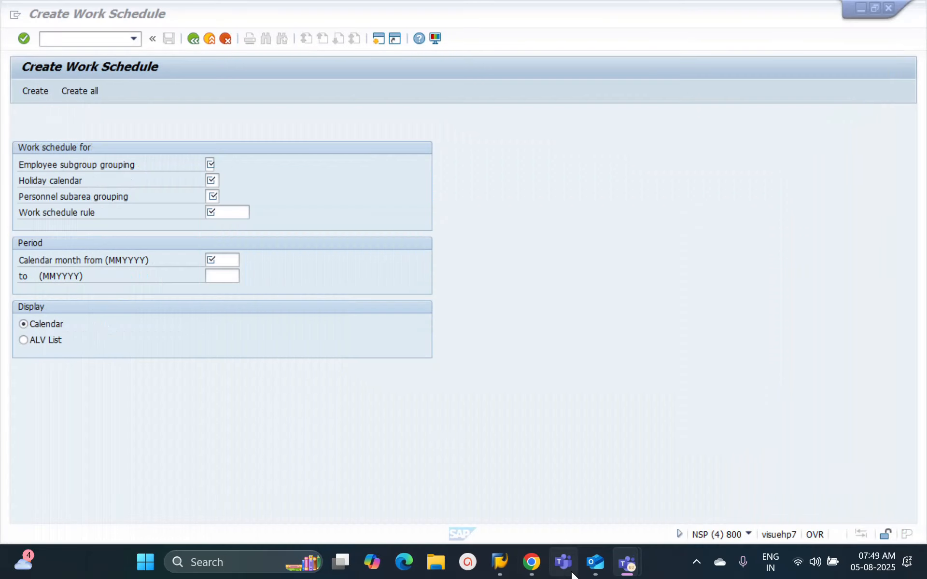
pyautogui.moveTo(500, 572)
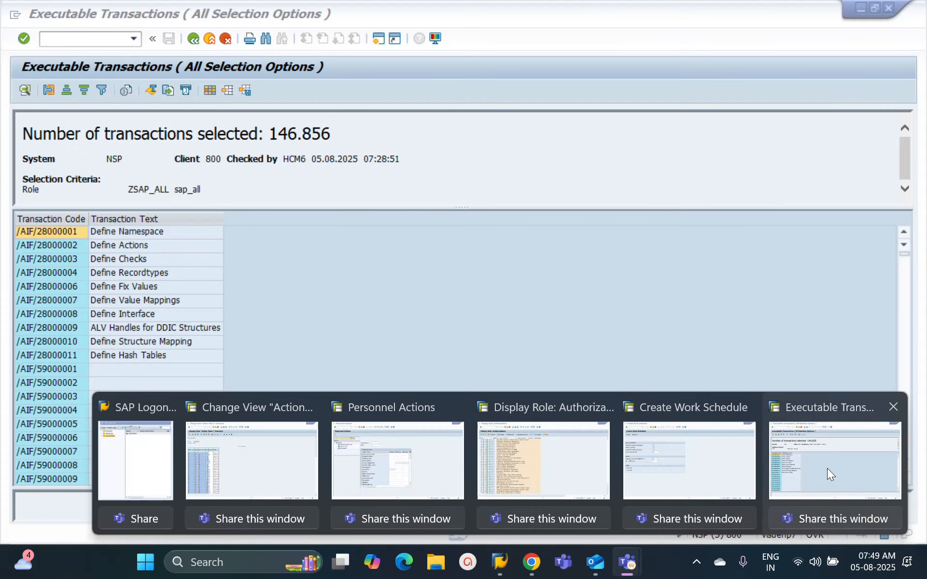
pyautogui.click(827, 469)
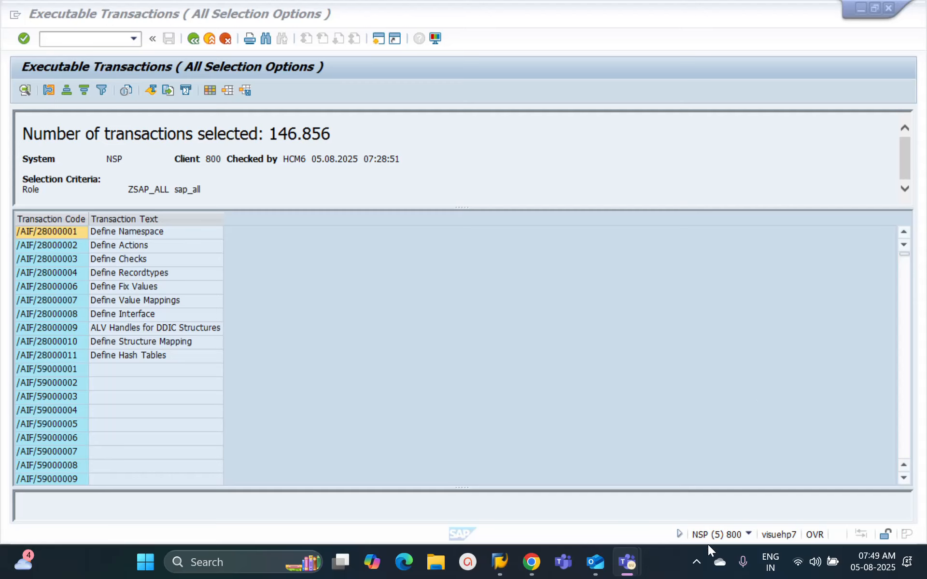
pyautogui.click(695, 564)
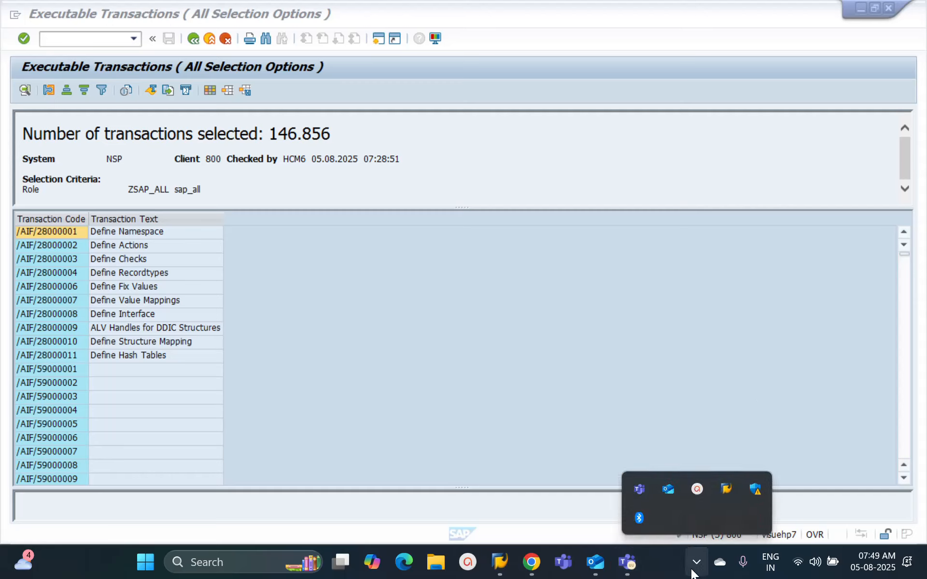
pyautogui.click(693, 494)
pyautogui.click(648, 332)
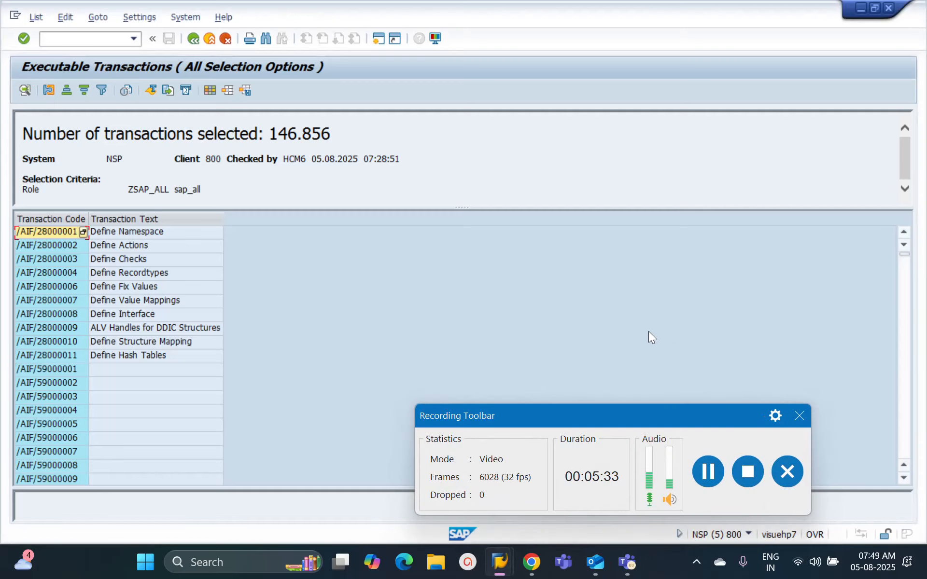
pyautogui.click(697, 562)
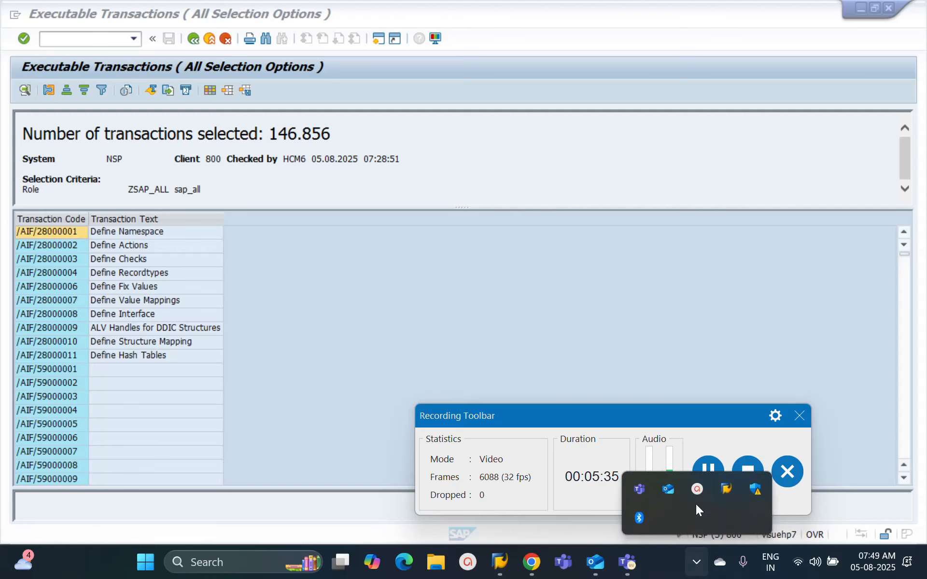
pyautogui.click(693, 492)
pyautogui.click(571, 366)
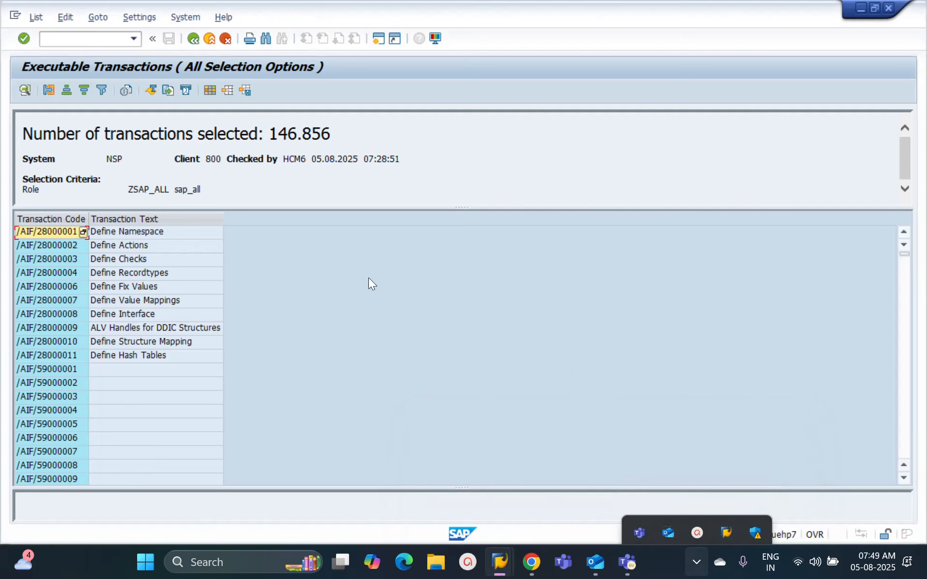
# Step: Switch to the Create Work Schedule session and return to the IMG structure
pyautogui.click(500, 562)
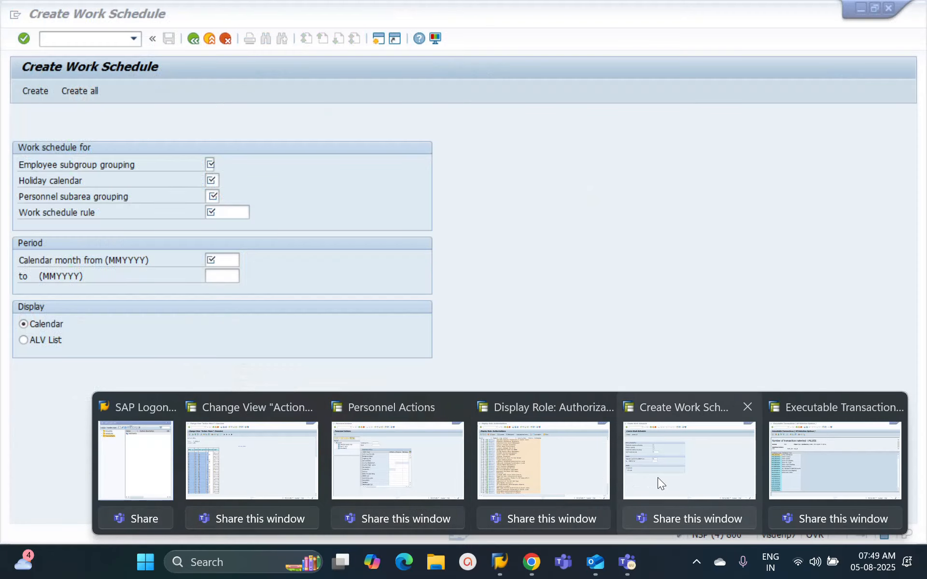
pyautogui.click(657, 477)
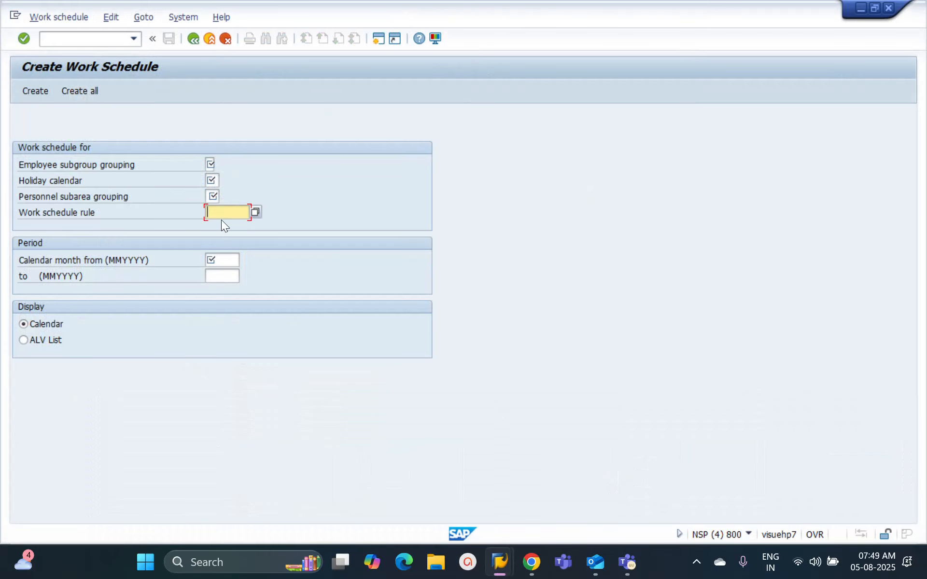
pyautogui.click(193, 37)
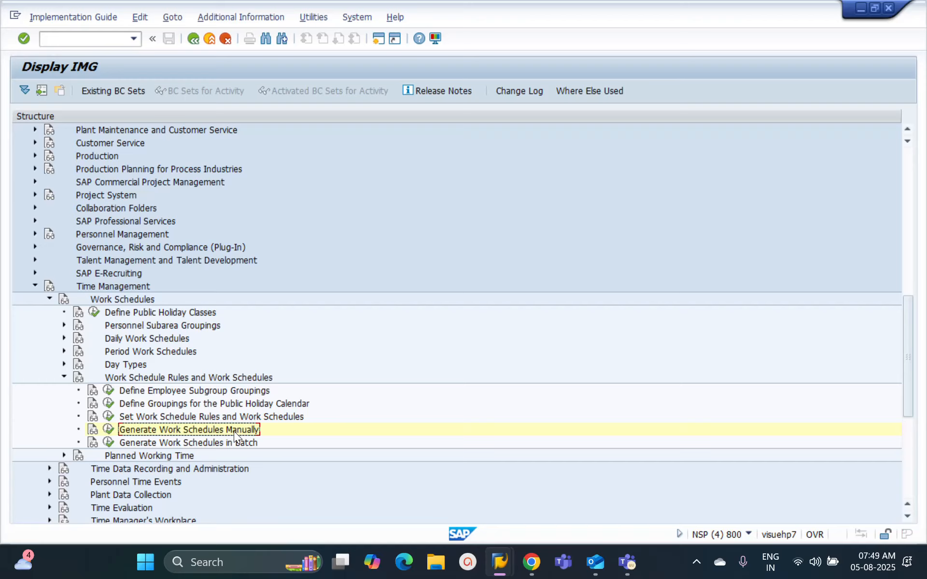
# Step: Execute Generate Work Schedules Manually, activate the work schedule rule field, and return to the IMG structure
pyautogui.click(109, 429)
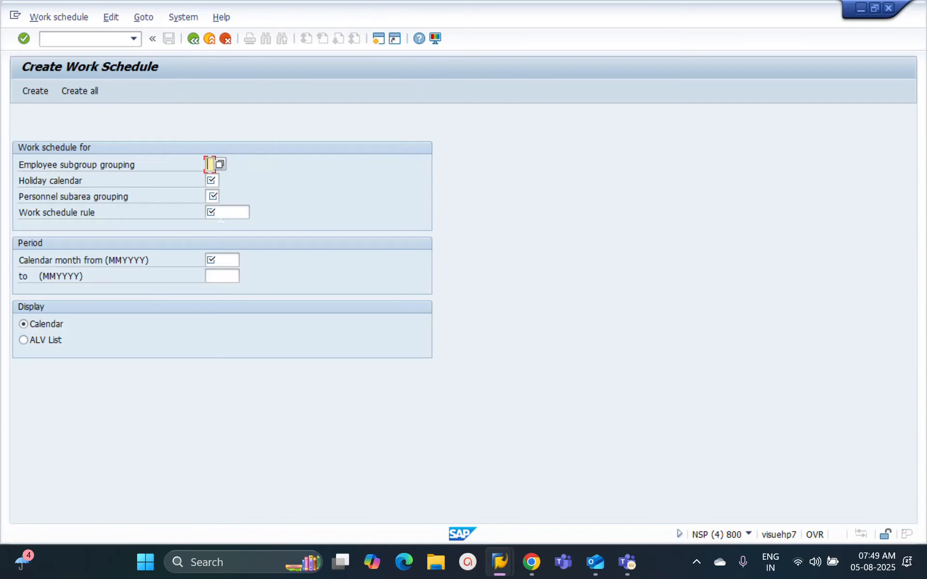
pyautogui.click(222, 213)
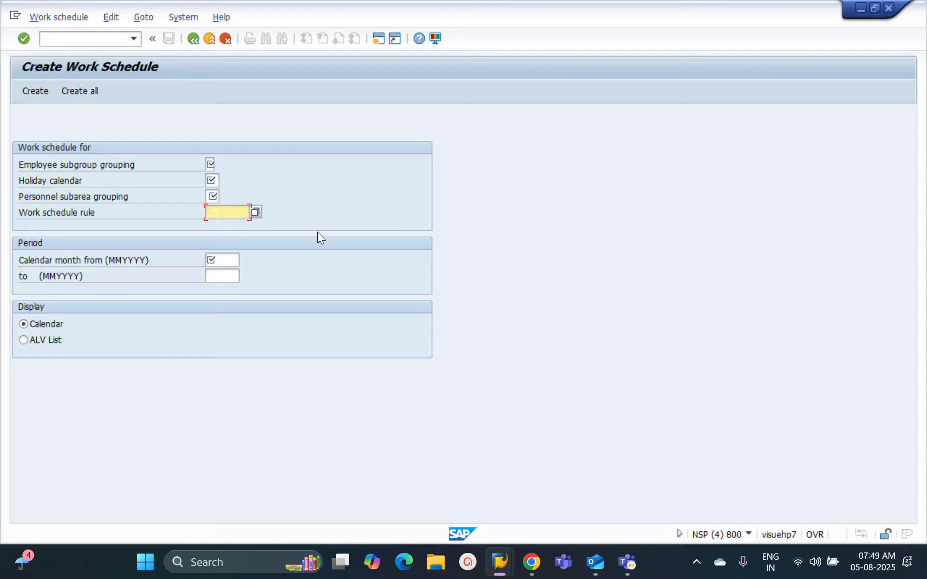
pyautogui.click(195, 42)
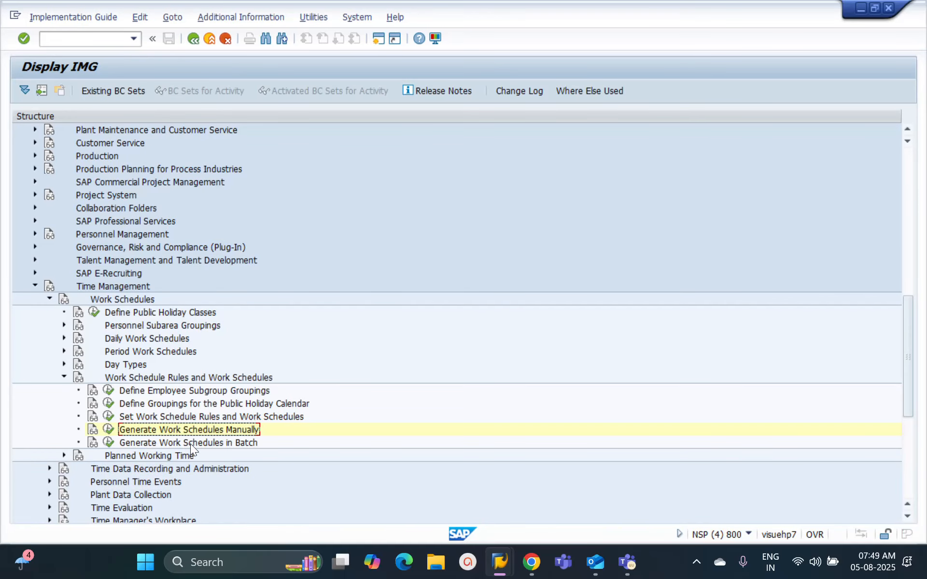
# Step: Execute Generate Work Schedules in Batch and enter employee subgroup grouping 1, holiday calendar ID IJ and personnel subarea grouping 40
pyautogui.click(109, 442)
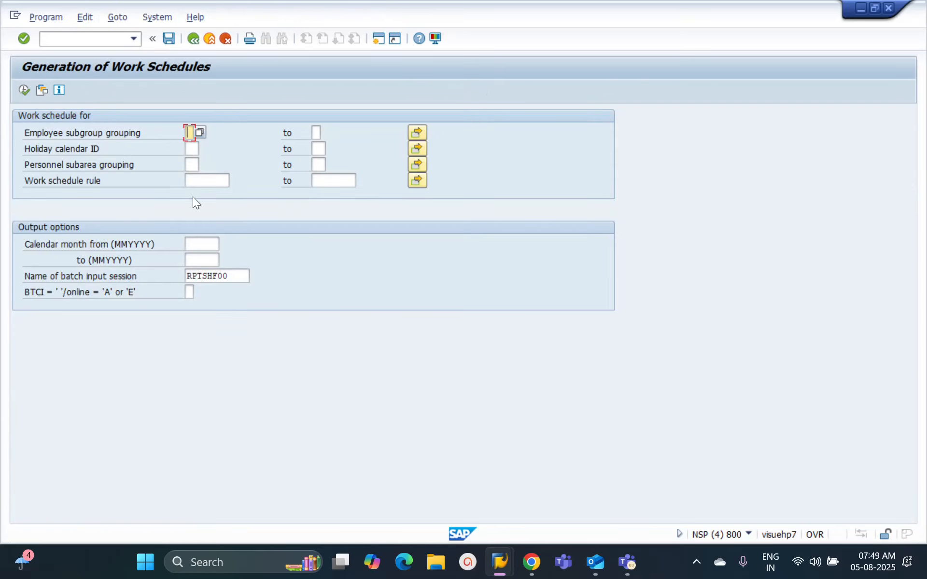
pyautogui.write('1')
pyautogui.press('Tab')
pyautogui.press('Tab')
pyautogui.press('Tab')
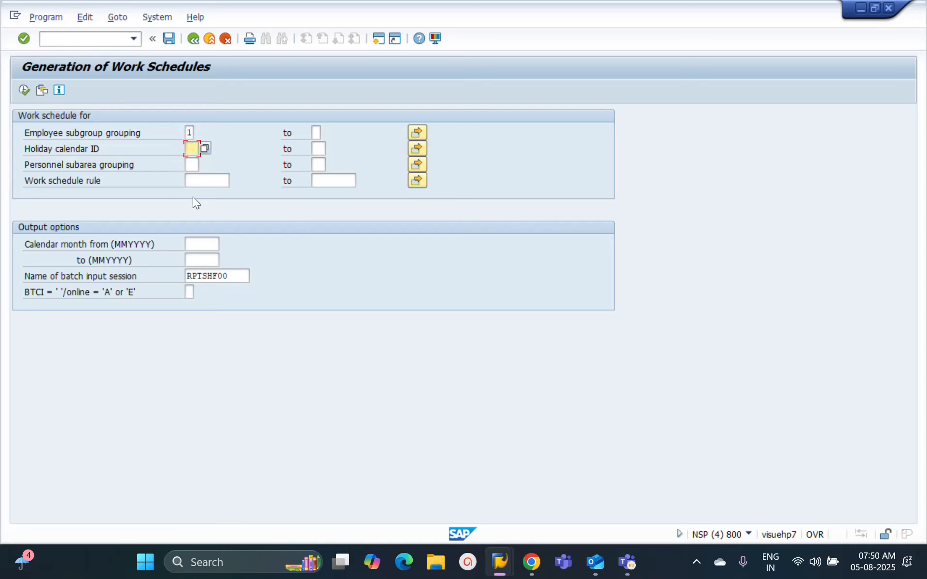
pyautogui.write('ij')
pyautogui.press('Tab')
pyautogui.press('Tab')
pyautogui.press('Tab')
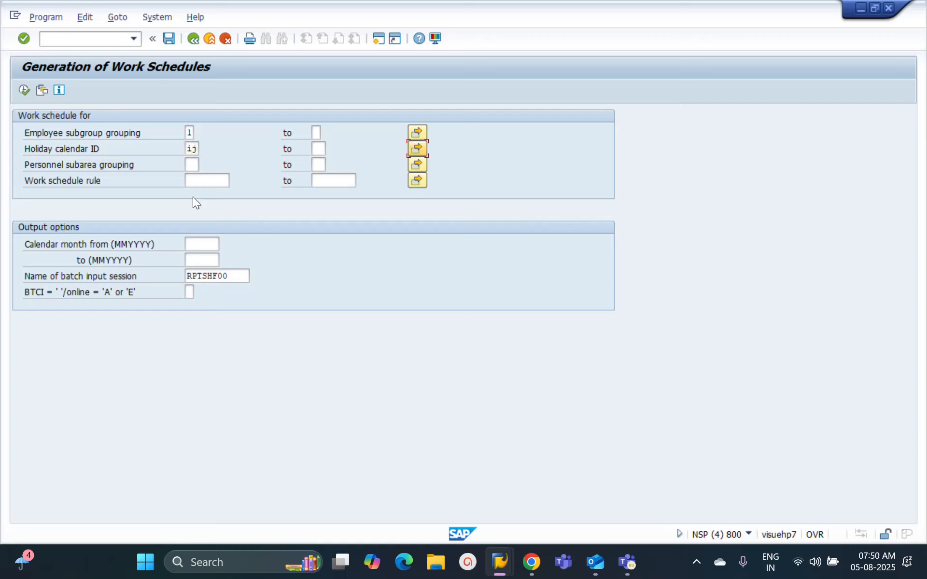
pyautogui.write('40')
pyautogui.press('Tab')
pyautogui.press('Tab')
pyautogui.press('Tab')
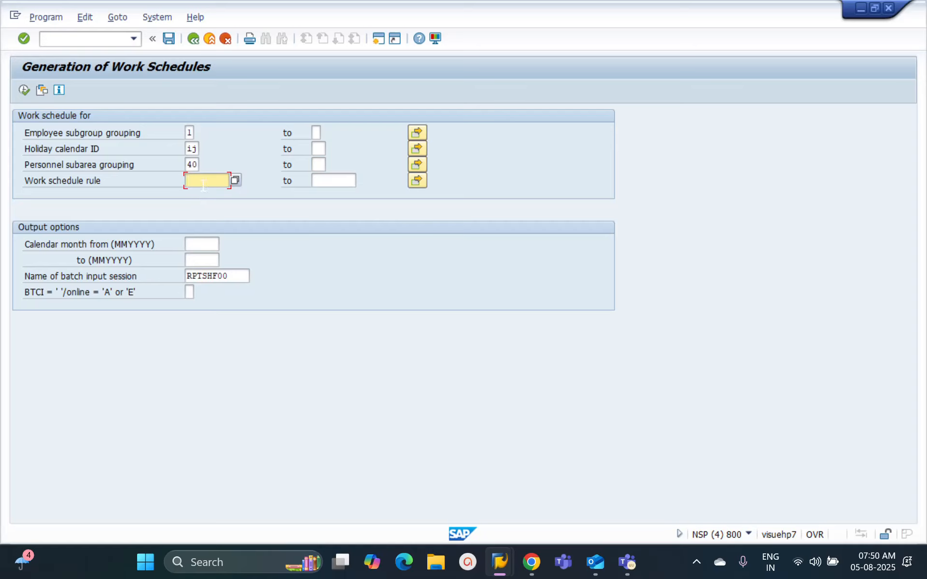
# Step: Enter work schedule rule S6T3 and set the calendar months from 082025 to 082030
pyautogui.write('s6t3')
pyautogui.click(206, 244)
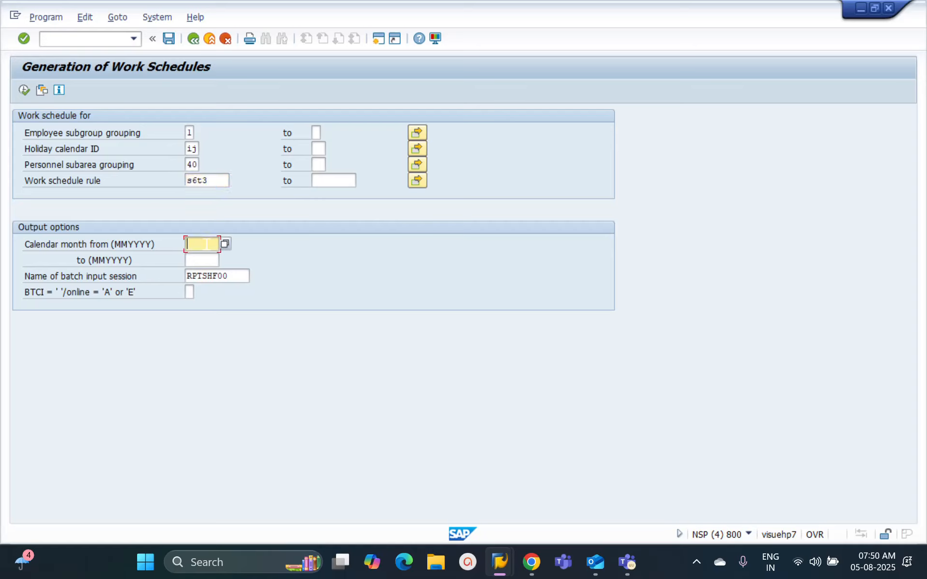
pyautogui.write('082025')
pyautogui.write('082023')
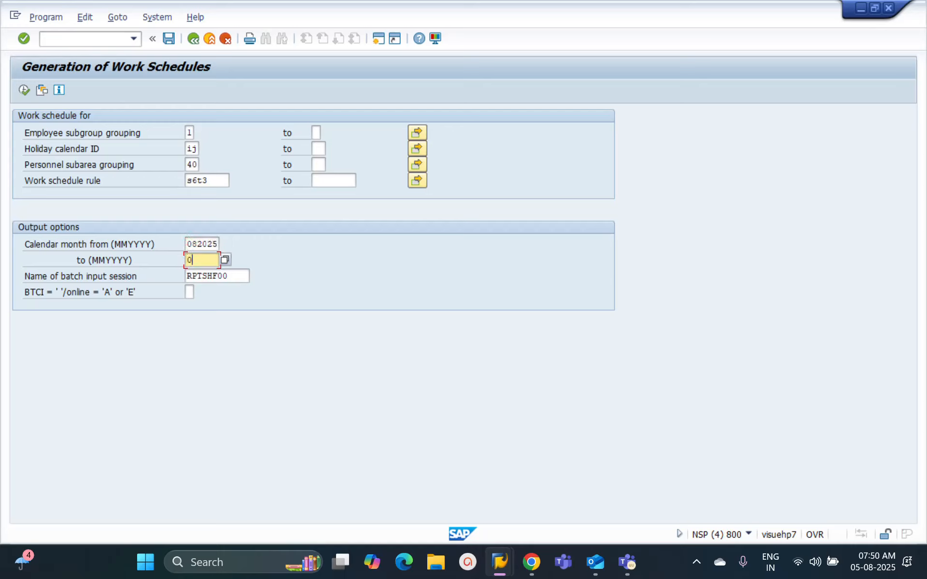
pyautogui.press('BackSpace')
pyautogui.press('BackSpace')
pyautogui.write('30')
# Step: Review the multiple selection dialogs for work schedule rule, employee subgroup grouping, holiday calendar ID and personnel subarea grouping, closing each without changes
pyautogui.click(418, 181)
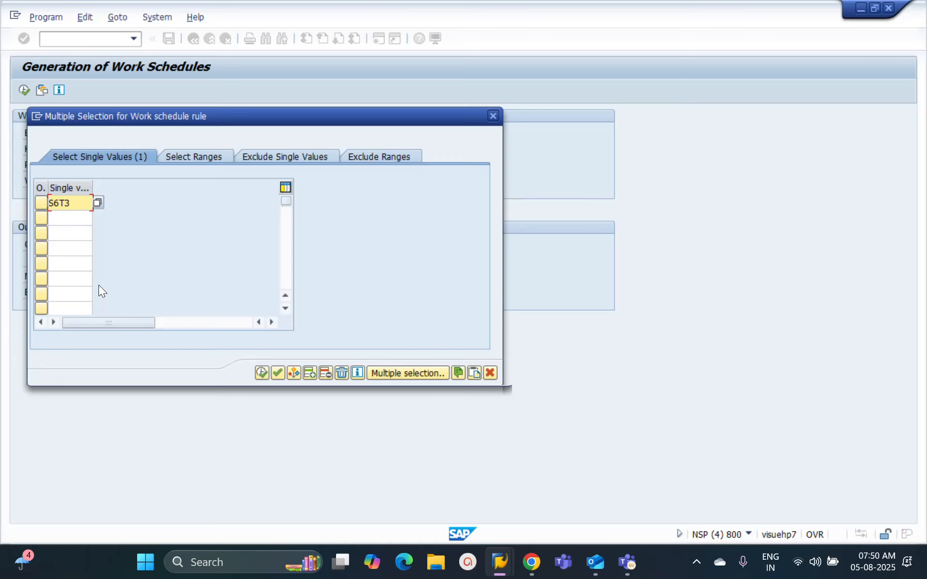
pyautogui.click(494, 117)
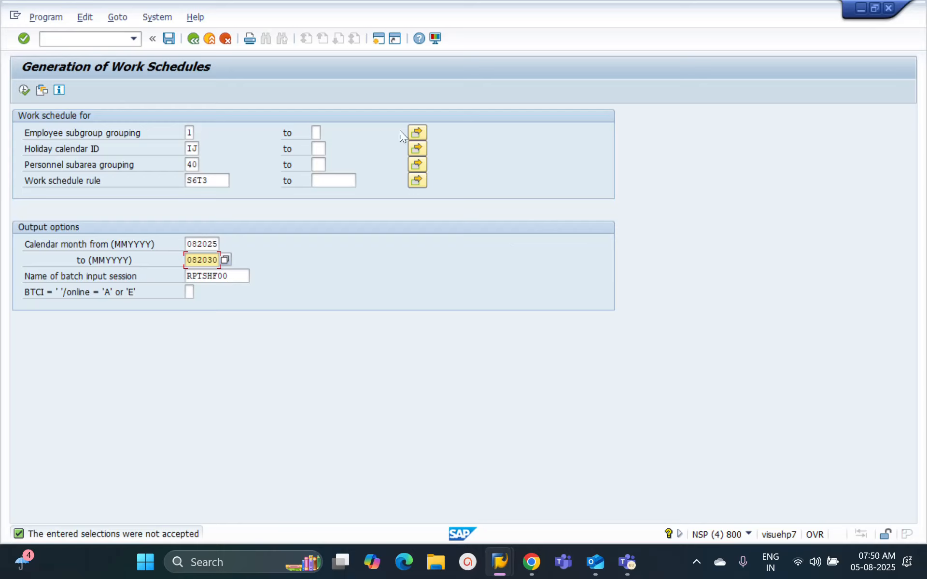
pyautogui.click(412, 131)
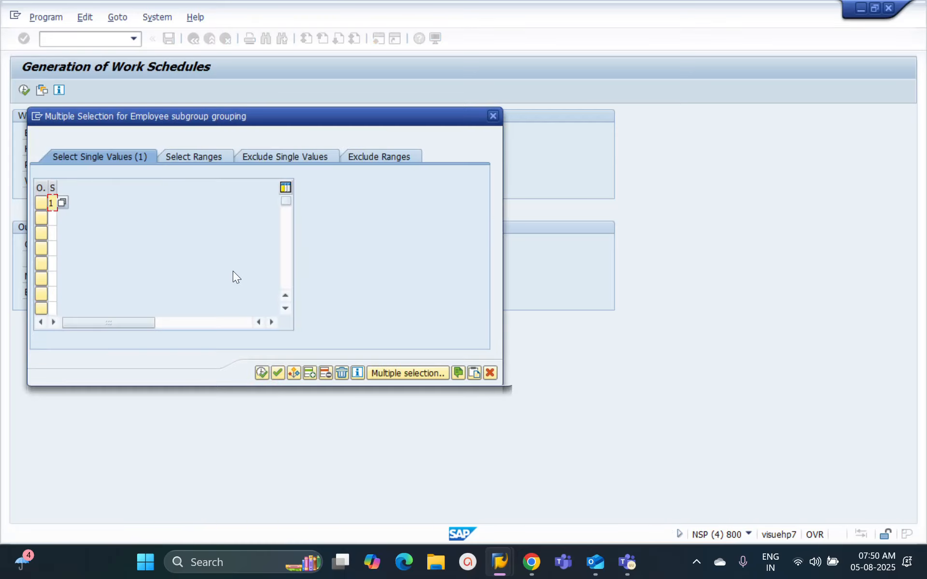
pyautogui.click(492, 116)
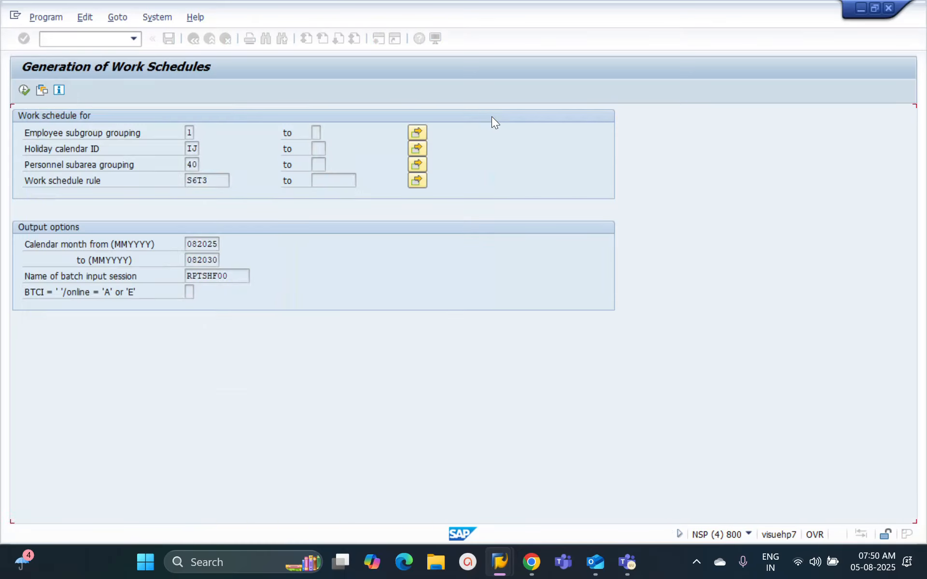
pyautogui.click(417, 148)
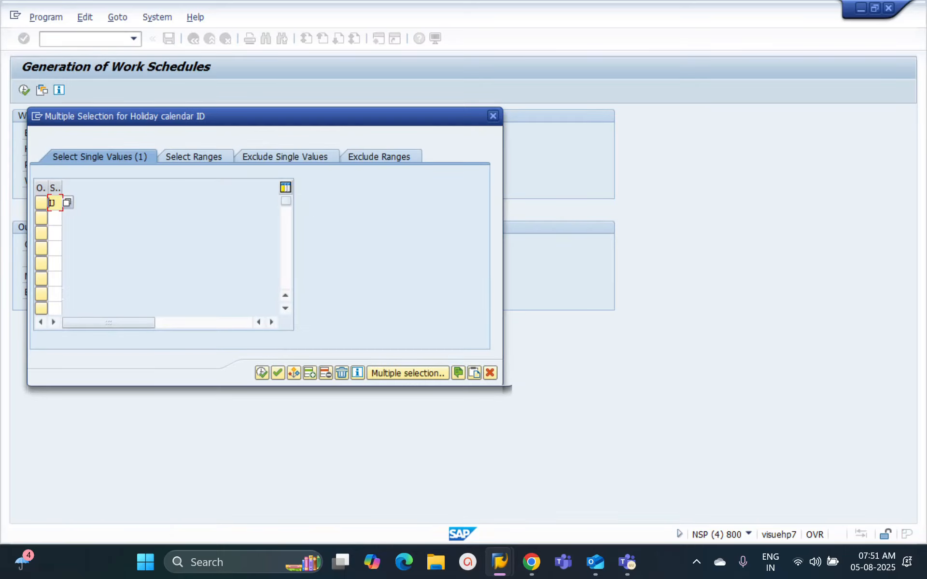
pyautogui.click(492, 116)
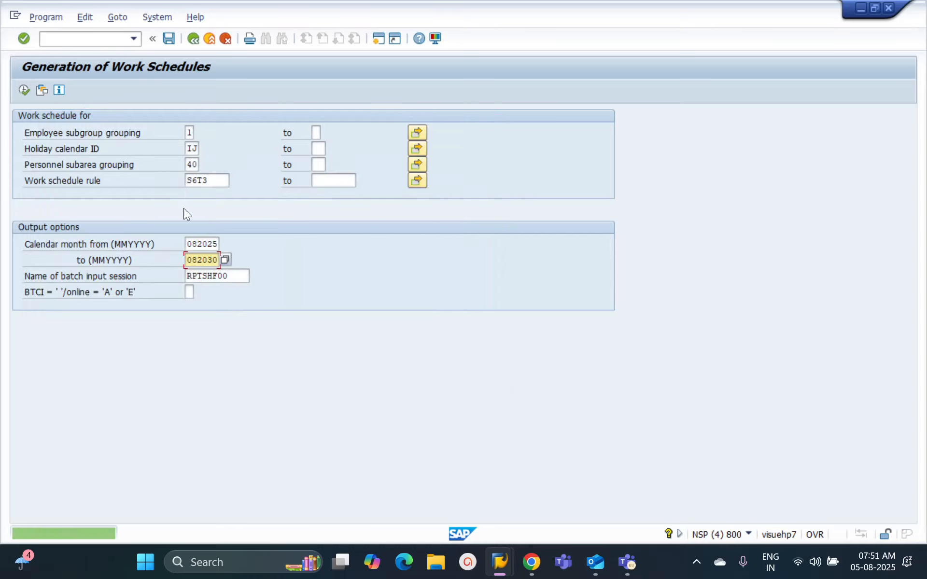
pyautogui.click(416, 165)
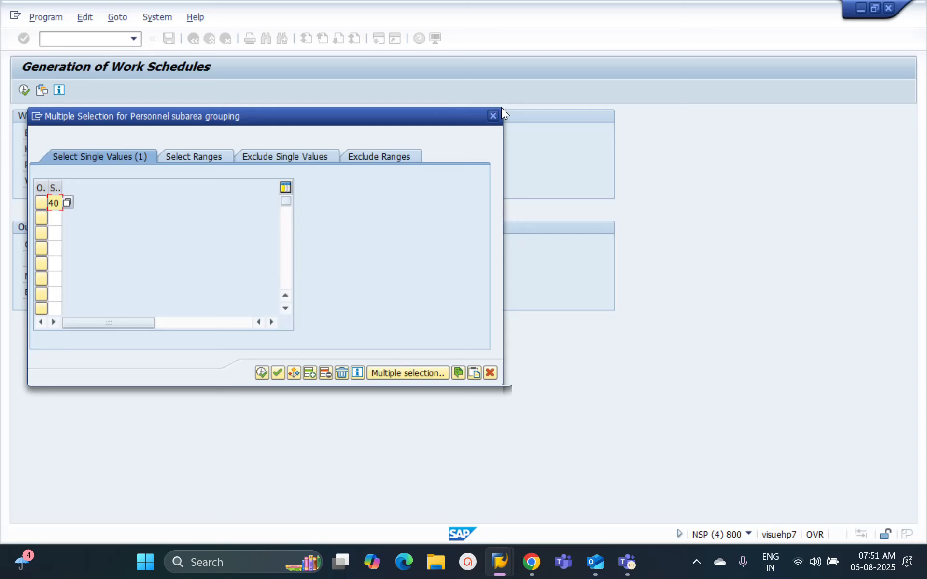
pyautogui.click(493, 116)
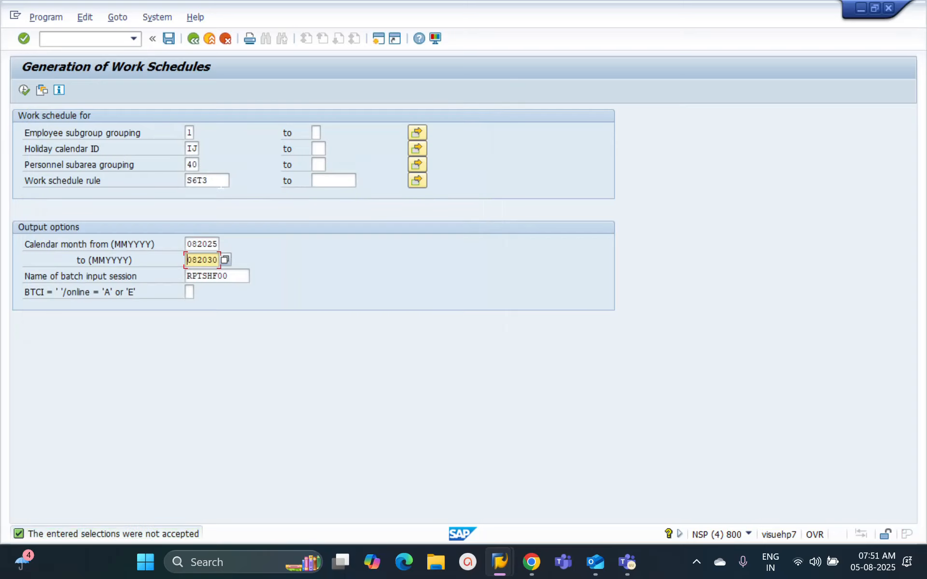
# Step: Clear the work schedule rule and leave the batch generation for the IMG structure
pyautogui.click(222, 181)
pyautogui.doubleClick(222, 182)
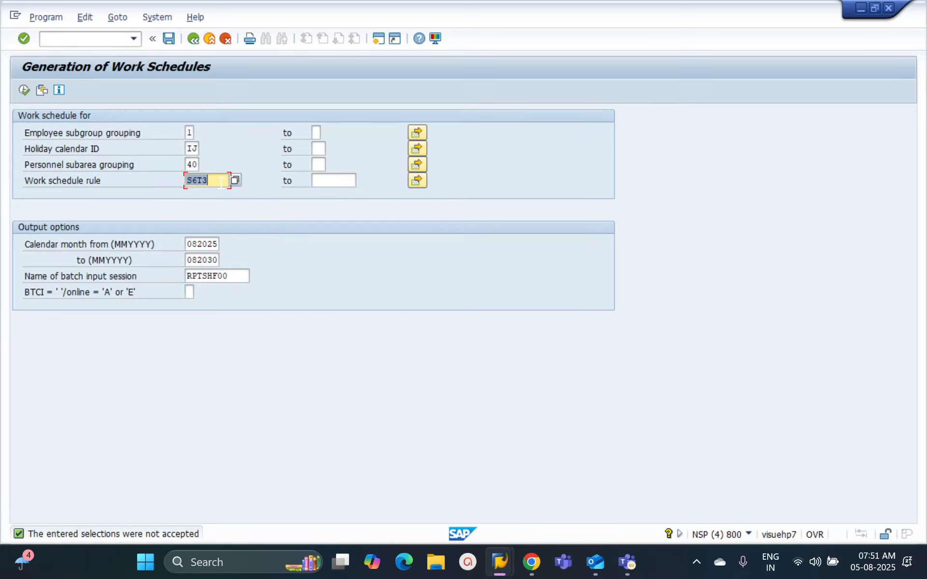
pyautogui.press('Delete')
pyautogui.click(193, 38)
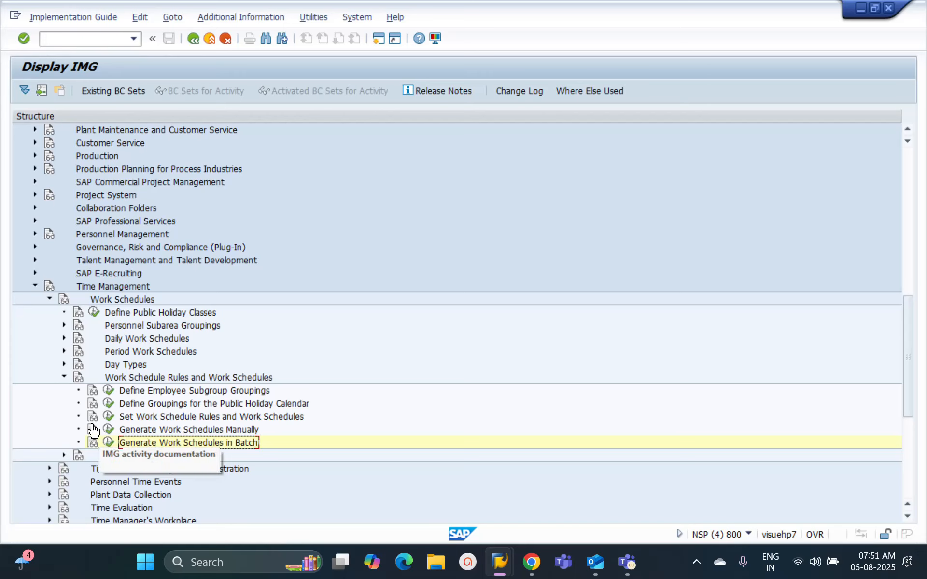
# Step: Execute Set Work Schedule Rules and Work Schedules, view the details of the WISR rule, and return to the IMG structure
pyautogui.click(109, 418)
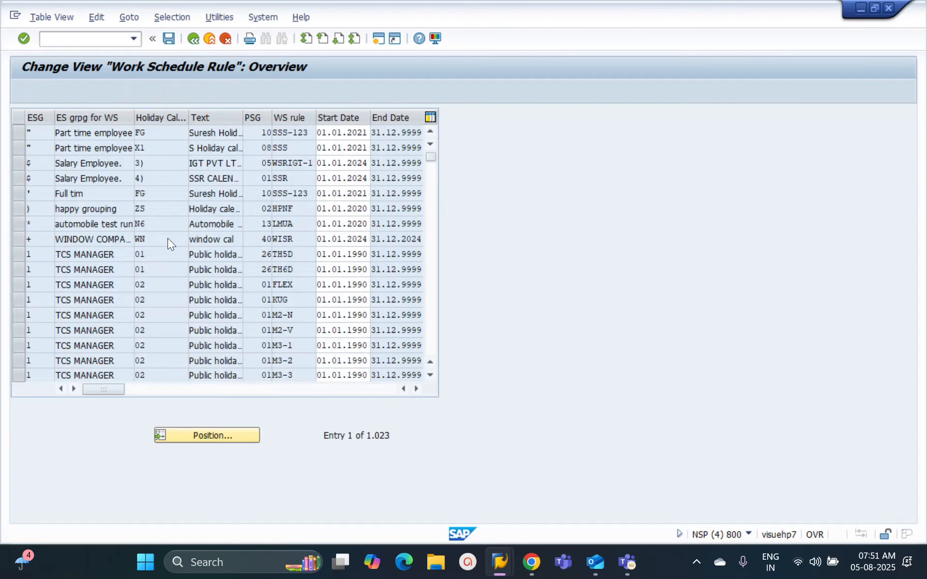
pyautogui.doubleClick(167, 239)
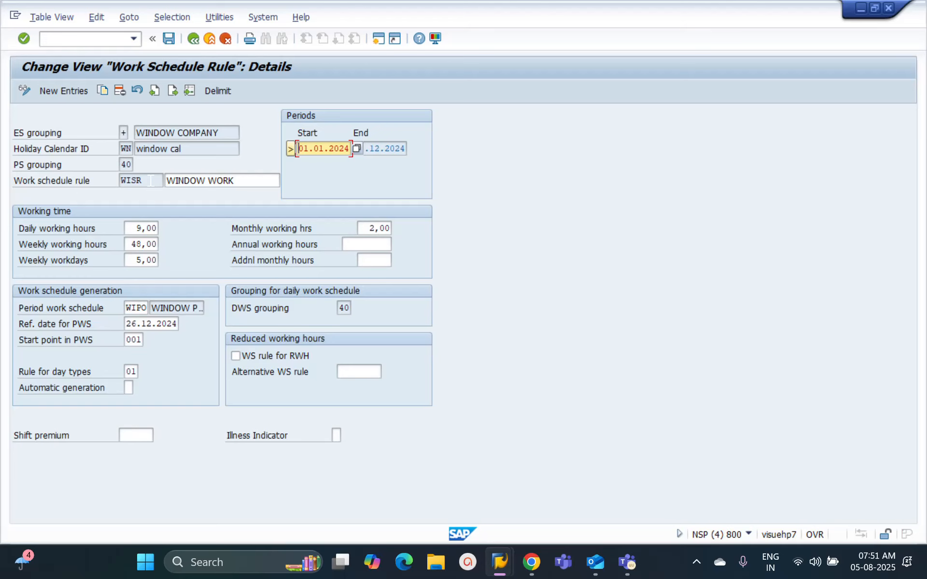
pyautogui.click(191, 39)
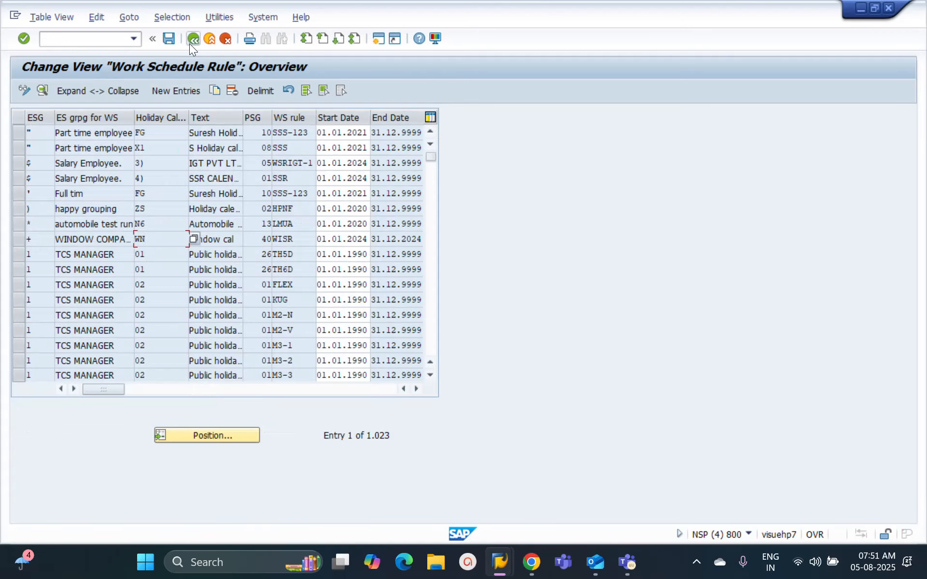
pyautogui.click(189, 43)
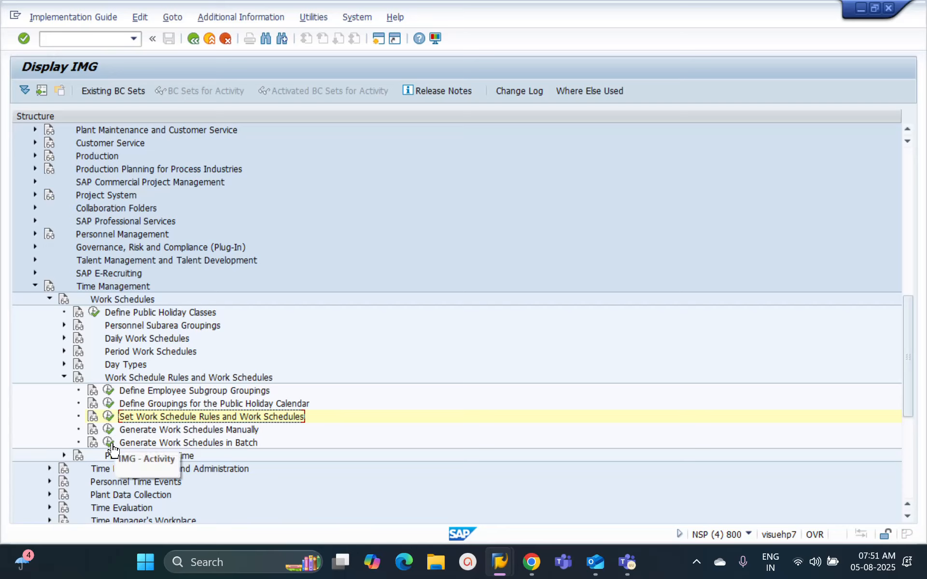
# Step: Execute Generate Work Schedules in Batch again and activate the personnel subarea grouping field
pyautogui.click(110, 442)
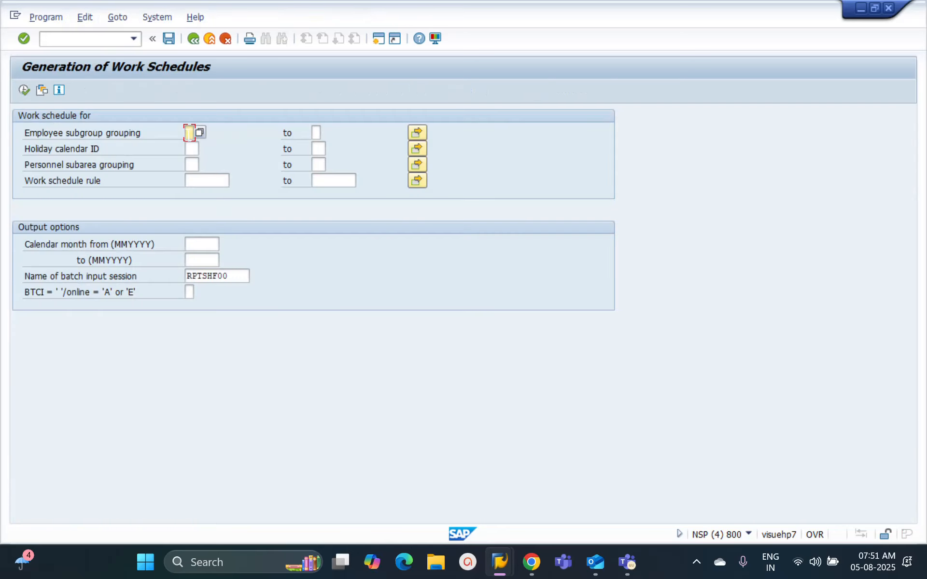
pyautogui.click(191, 149)
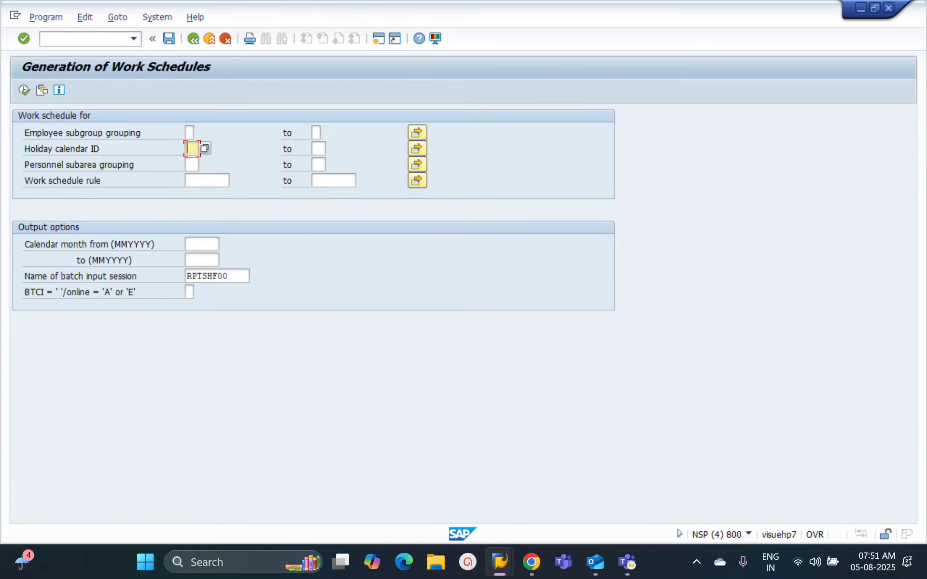
pyautogui.click(192, 165)
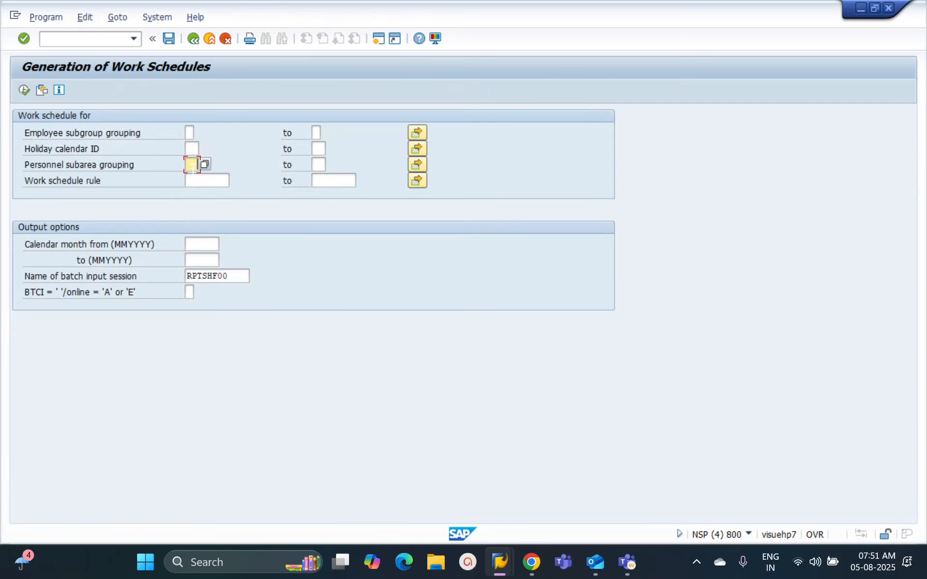
# Step: Open the explanation workbook from the batch 2 folder in Excel and examine the grouping and holiday calendar combinations in M79:O86
pyautogui.click(430, 565)
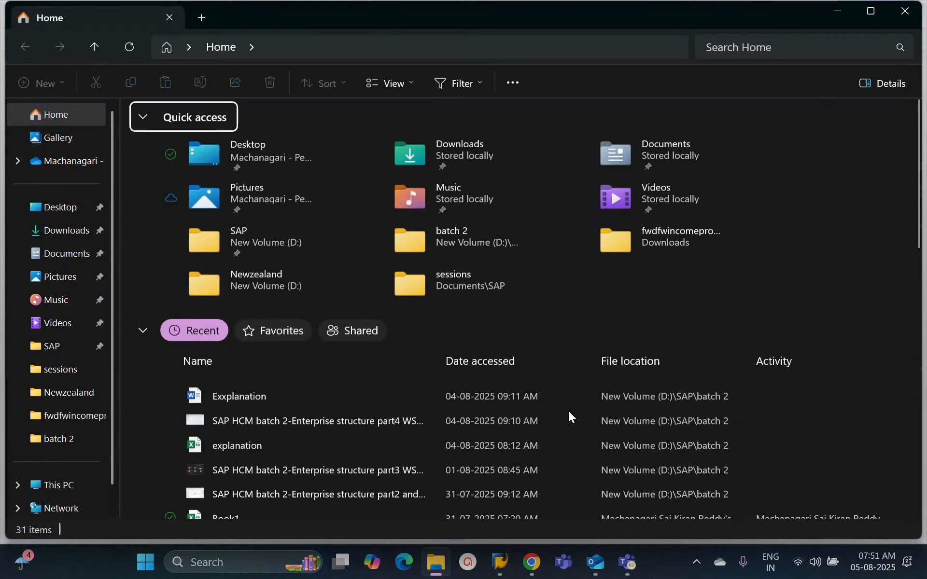
pyautogui.click(68, 440)
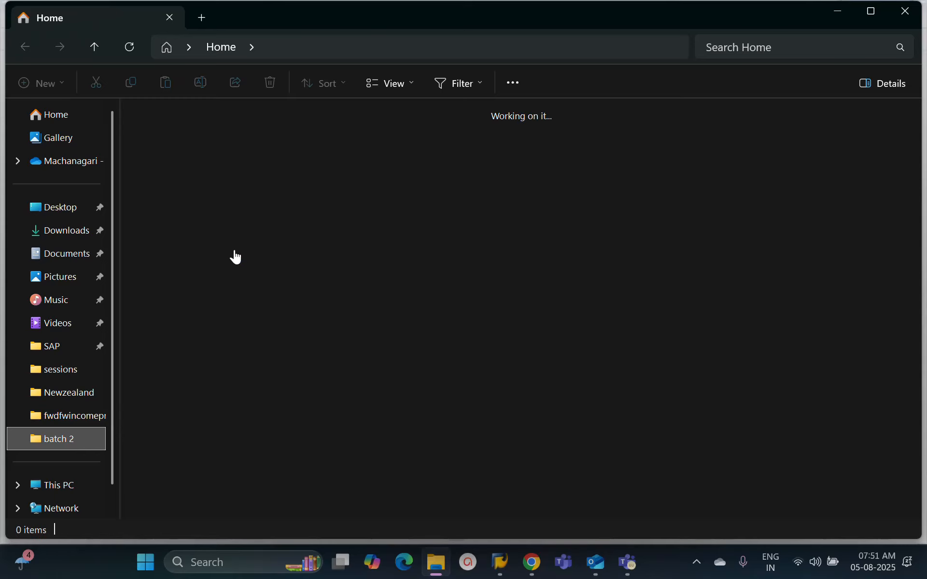
pyautogui.click(178, 160)
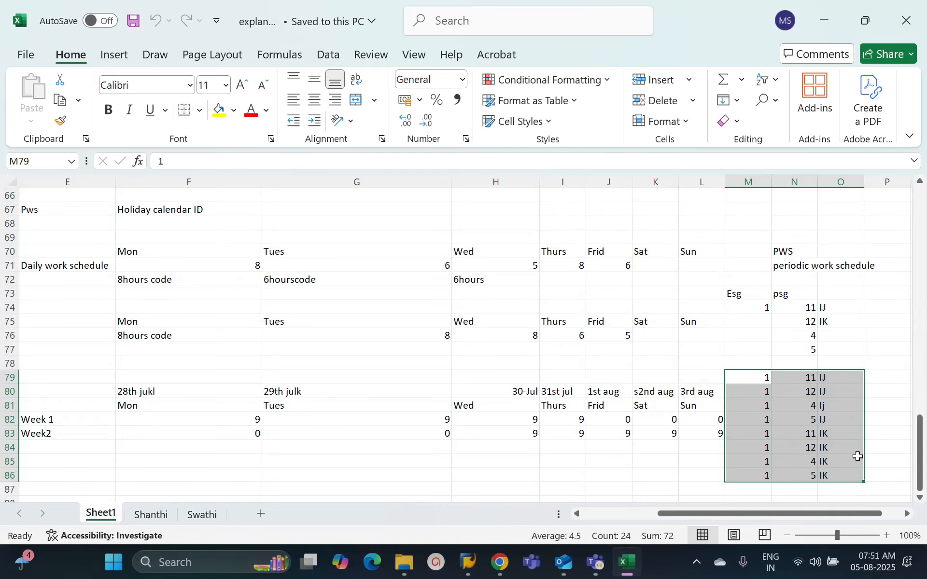
pyautogui.moveTo(763, 378); pyautogui.dragTo(838, 476)
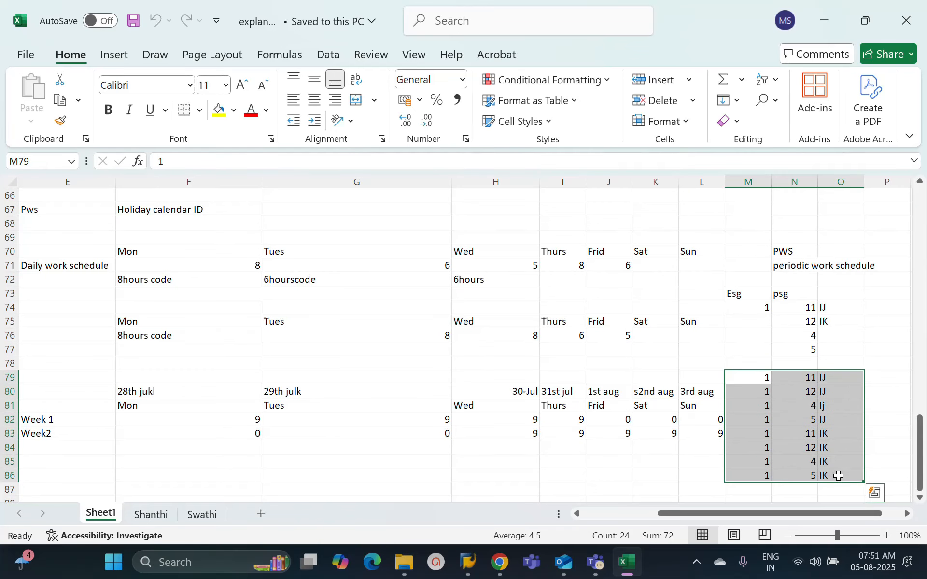
pyautogui.click(812, 376)
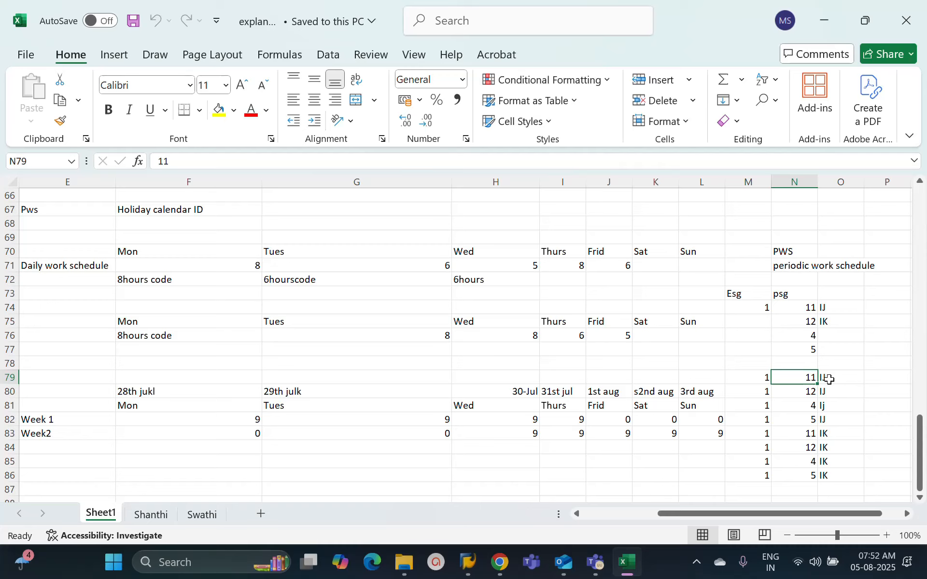
pyautogui.click(831, 378)
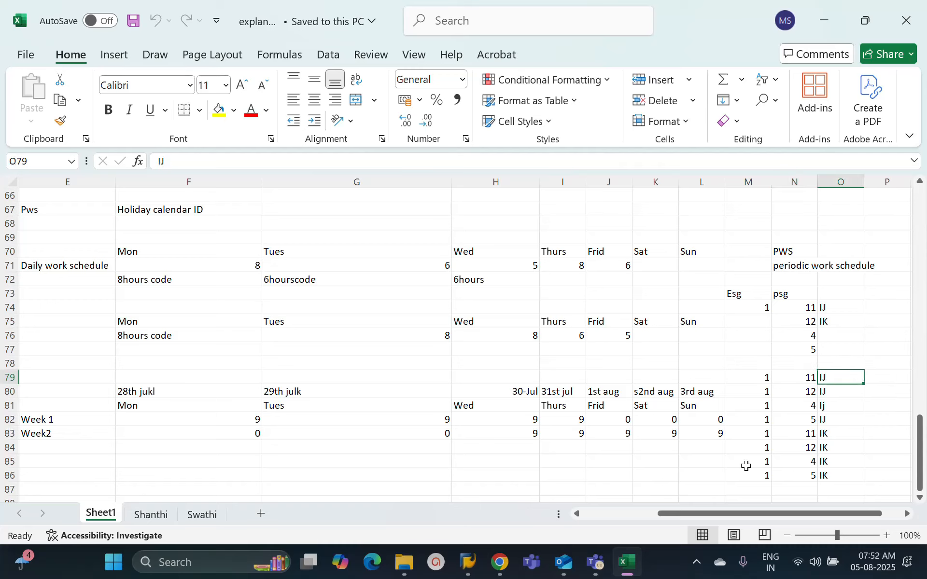
# Step: Switch back to the SAP work schedule generation and set employee subgroup grouping 1 and holiday calendar ID IJ
pyautogui.moveTo(466, 565)
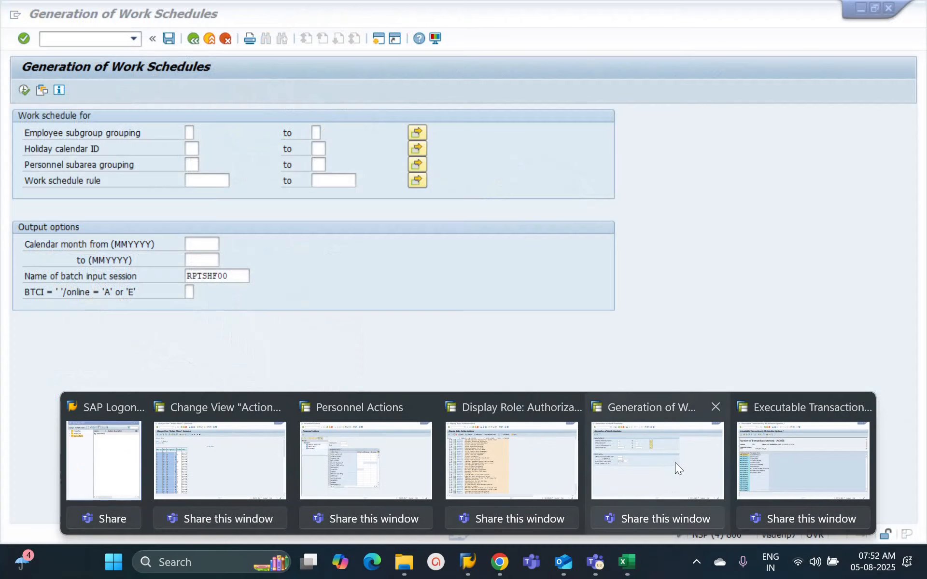
pyautogui.click(674, 462)
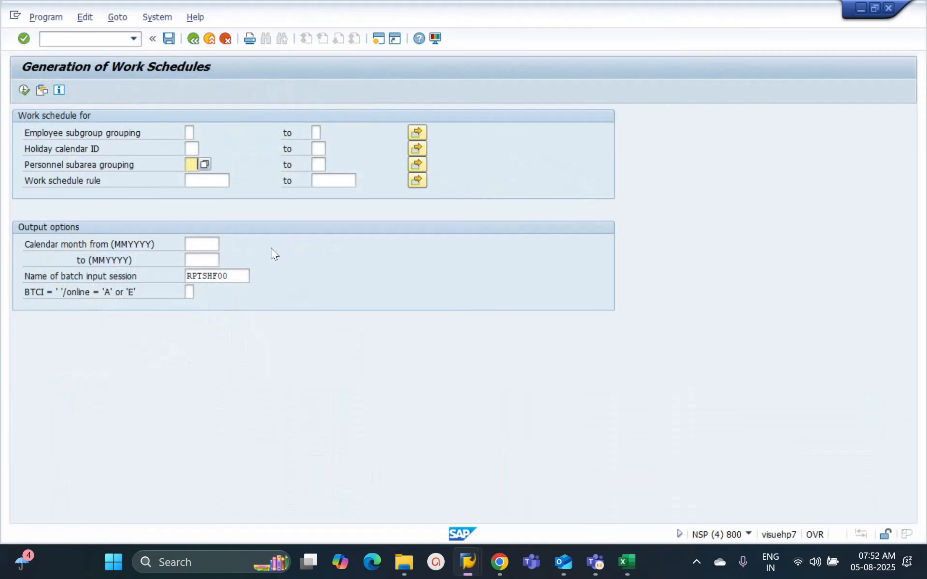
pyautogui.click(189, 133)
pyautogui.write('1')
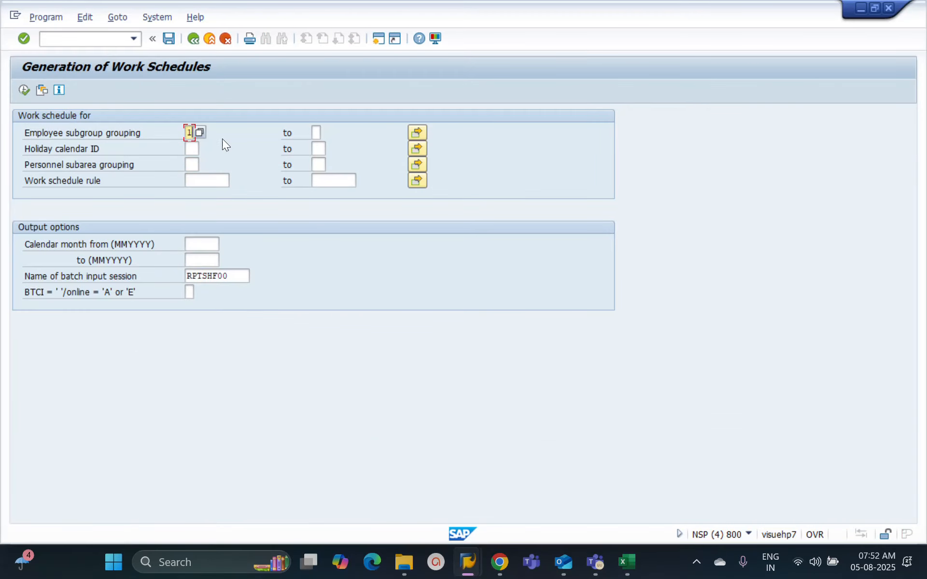
pyautogui.click(193, 149)
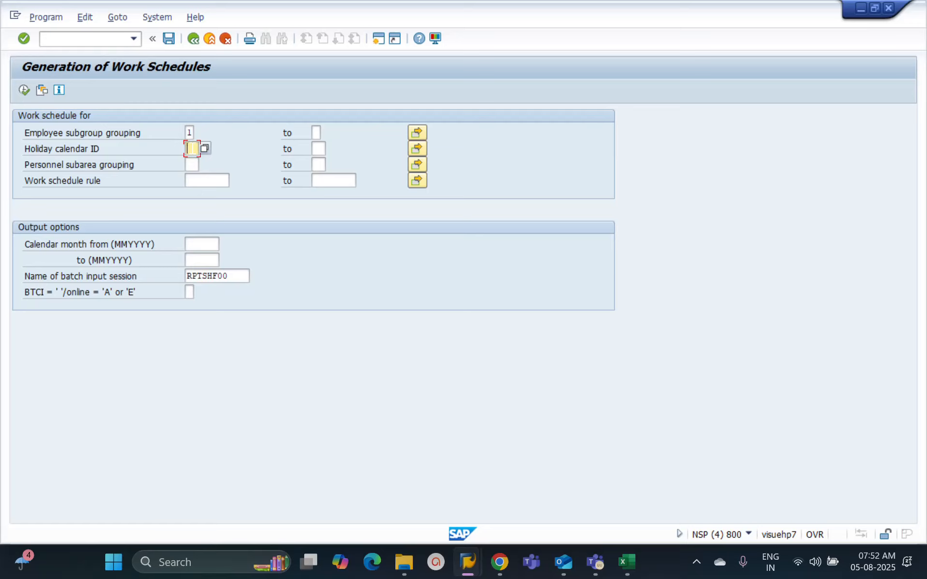
pyautogui.write('Ij')
pyautogui.click(318, 149)
pyautogui.write('Ik')
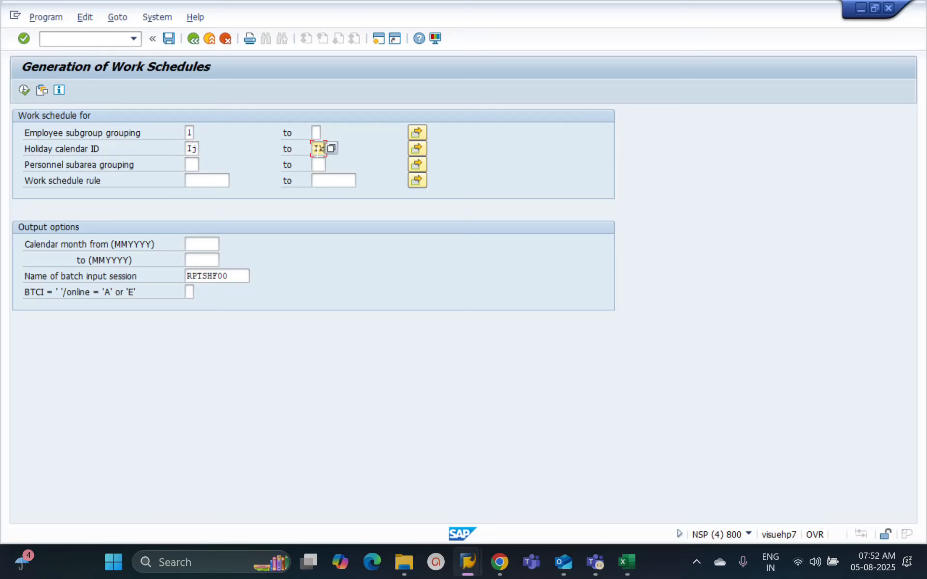
pyautogui.doubleClick(325, 150)
pyautogui.press('Delete')
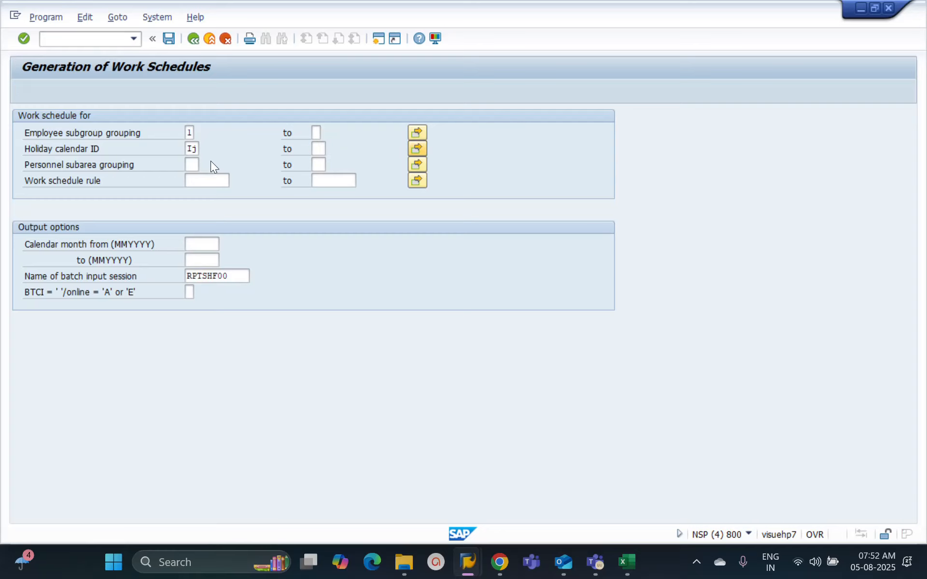
# Step: Add IK as a second single value for the holiday calendar ID and accept the selection
pyautogui.click(58, 218)
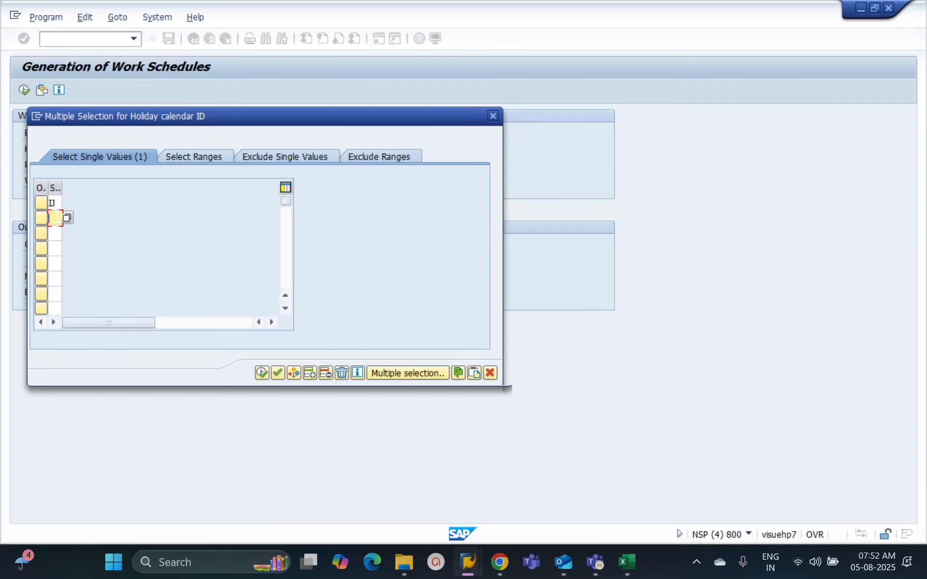
pyautogui.write('IK')
pyautogui.click(261, 373)
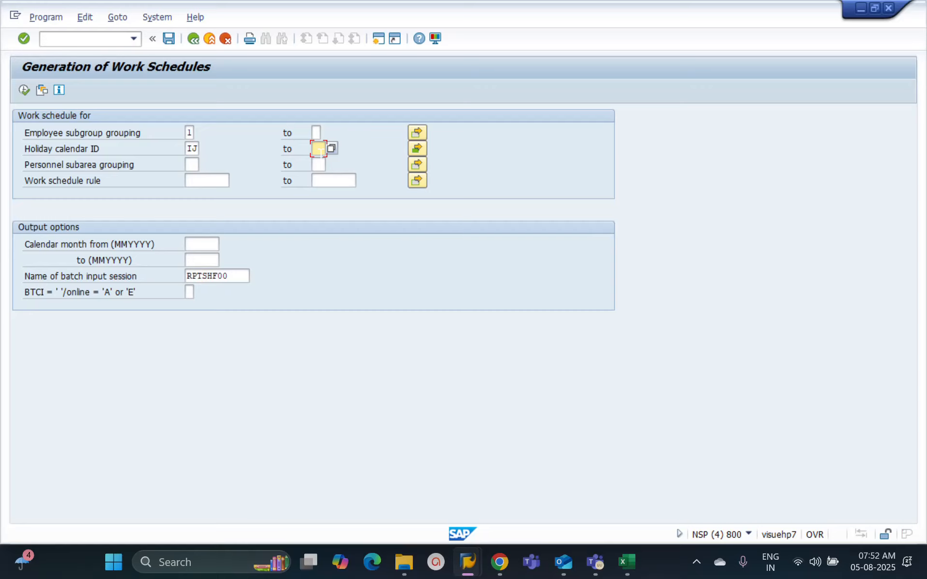
# Step: Review the single values selected for the holiday calendar ID and leave its upper range limit empty
pyautogui.click(417, 148)
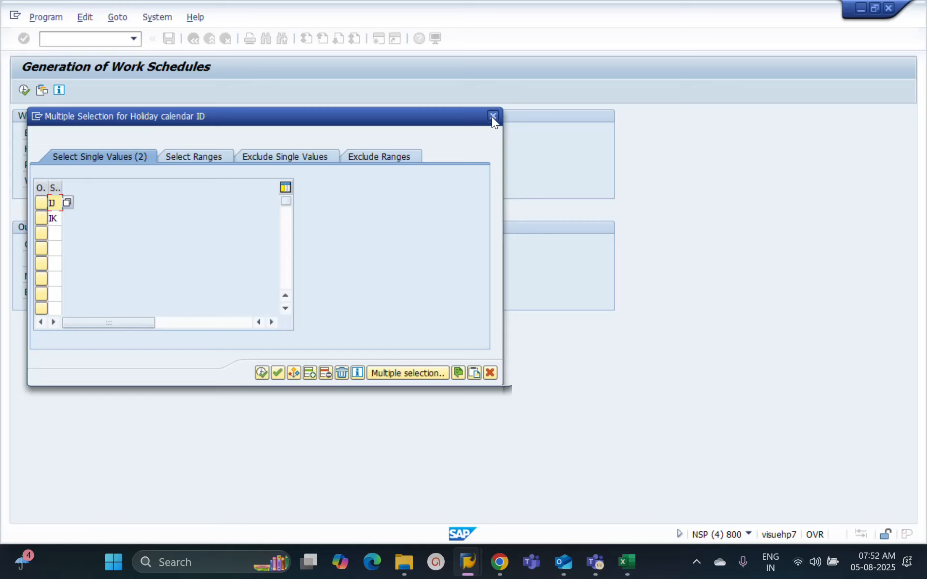
pyautogui.click(492, 116)
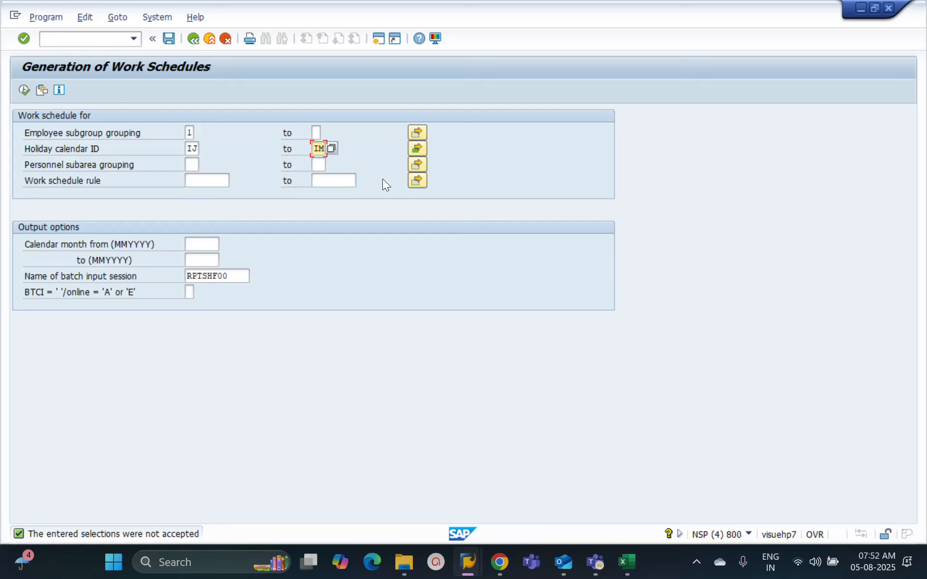
pyautogui.press('BackSpace')
pyautogui.press('BackSpace')
# Step: Check the personnel subarea groupings listed in the Excel workbook and return to the SAP selection screen
pyautogui.click(196, 171)
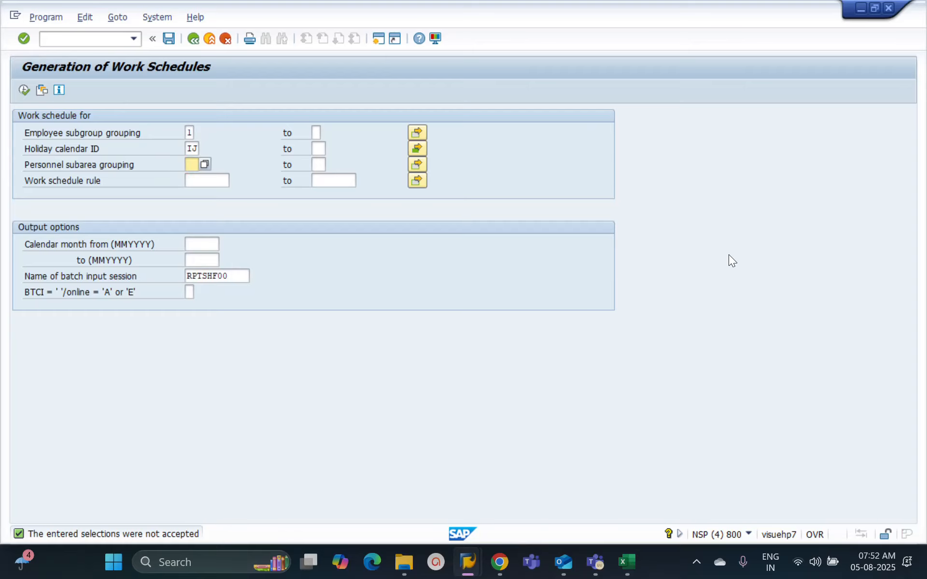
pyautogui.hotkey('alt', 'Tab')
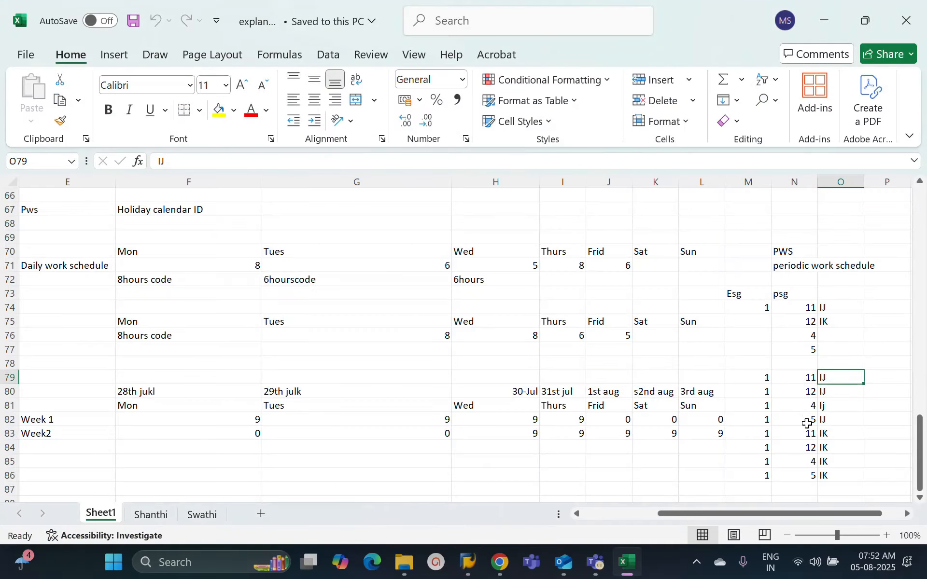
pyautogui.hotkey('alt', 'Tab')
# Step: Open the multiple selection for personnel subarea grouping and enter 04 and 05 as single values
pyautogui.click(423, 165)
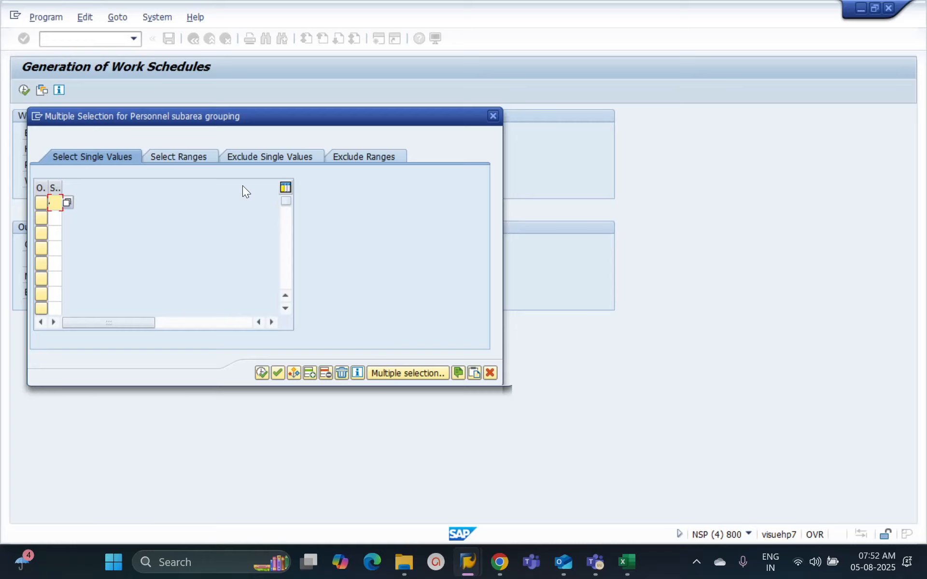
pyautogui.write('45')
pyautogui.press('BackSpace')
pyautogui.press('Down')
pyautogui.press('Tab')
pyautogui.hotkey('shift', 'Tab')
pyautogui.write('04')
pyautogui.press('Tab')
pyautogui.write('05')
pyautogui.press('Tab')
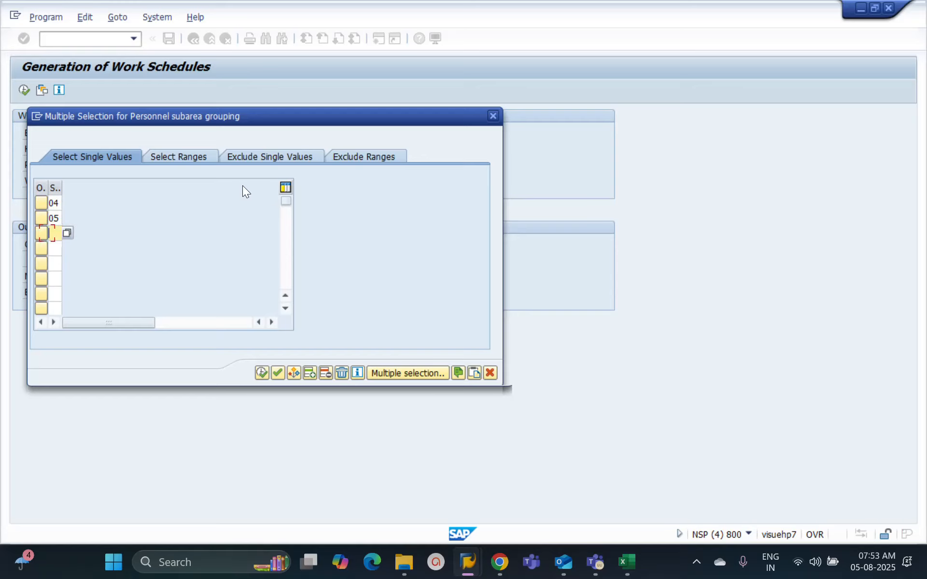
# Step: Add 11 and 12 to the personnel subarea grouping single values and accept the selection
pyautogui.write('11')
pyautogui.press('Tab')
pyautogui.write('1')
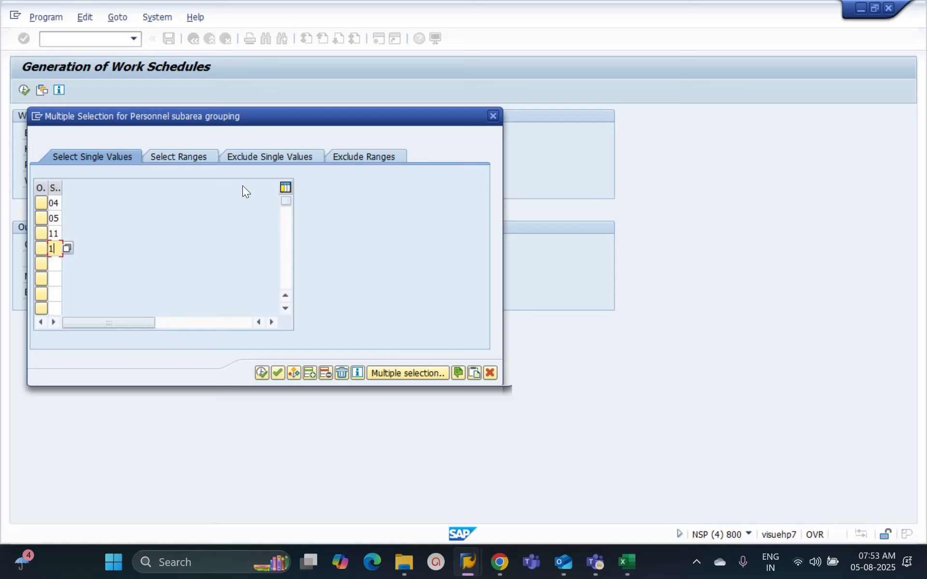
pyautogui.write('2')
pyautogui.click(262, 370)
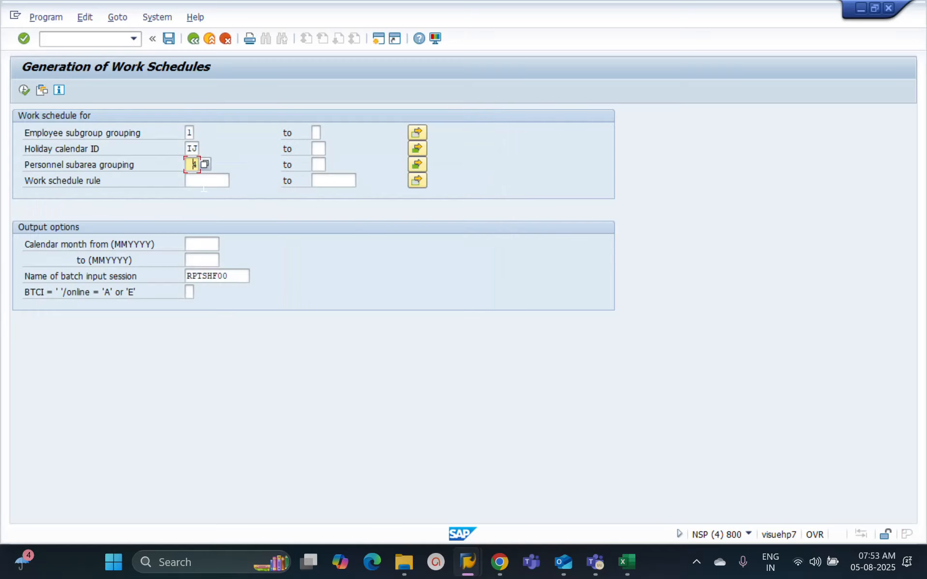
# Step: Set the calendar months from 082025 to 082030 and compare the selection with the combinations in the Excel workbook
pyautogui.click(194, 243)
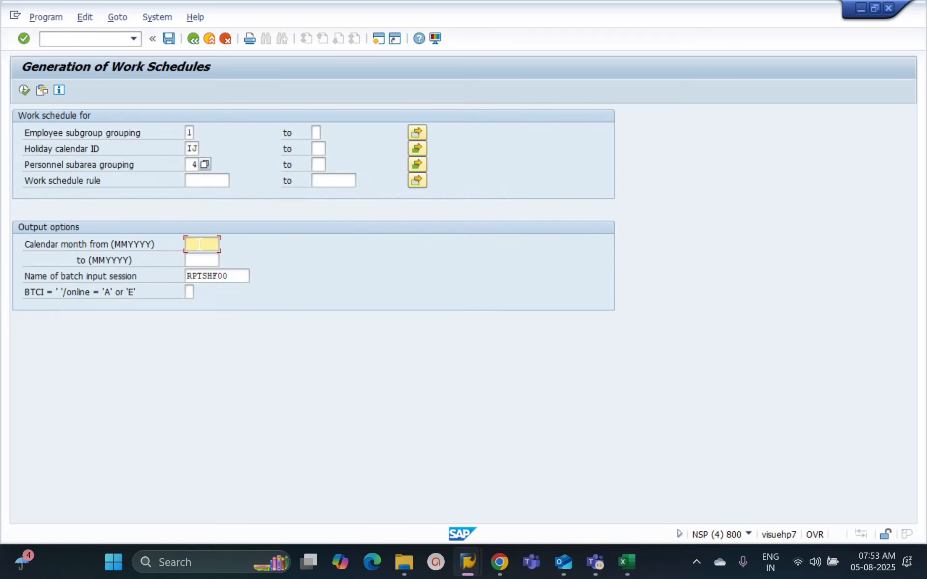
pyautogui.write('082025')
pyautogui.press('Tab')
pyautogui.press('Down')
pyautogui.press('Return')
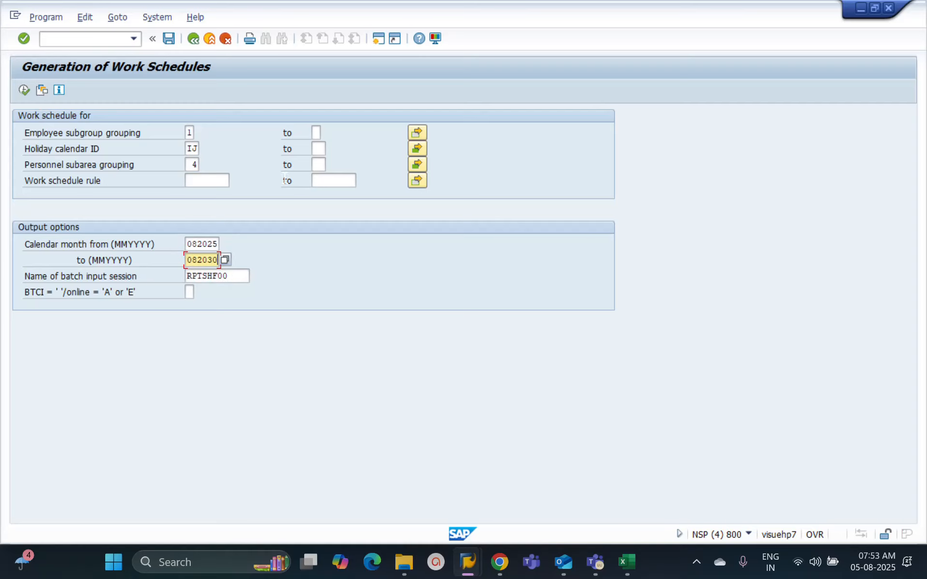
pyautogui.hotkey('alt', 'Tab')
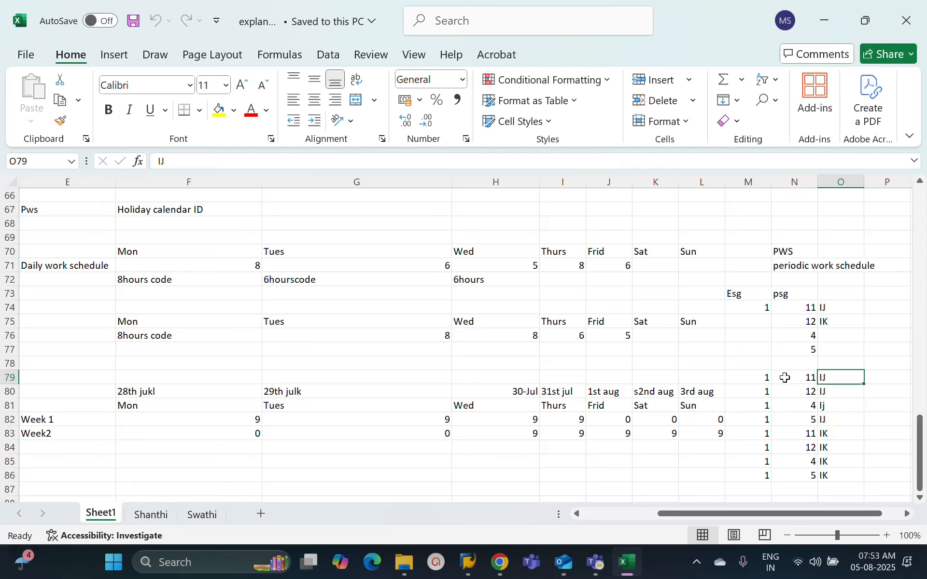
pyautogui.hotkey('alt', 'Tab')
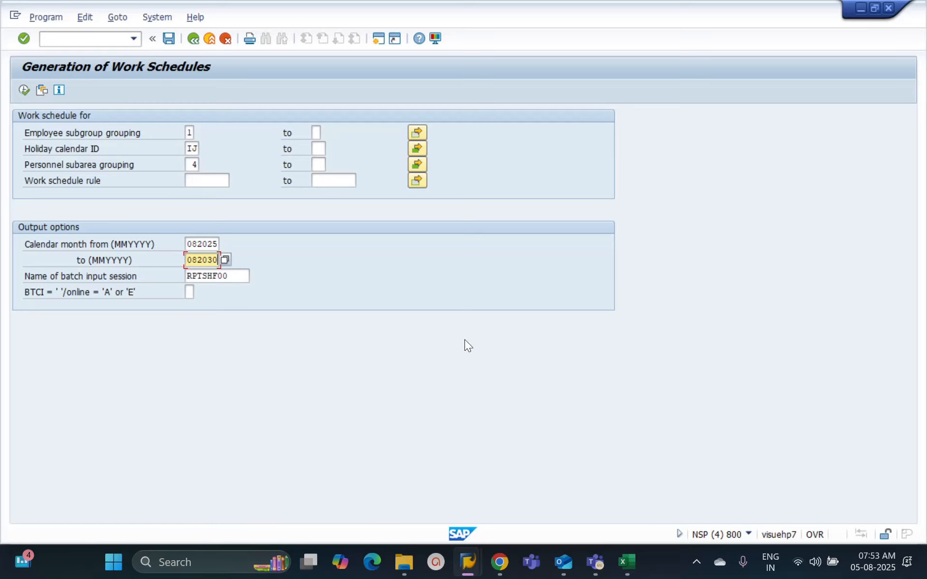
# Step: Read the field help on the permitted values for the batch input session (BTCI) option and close it
pyautogui.click(191, 292)
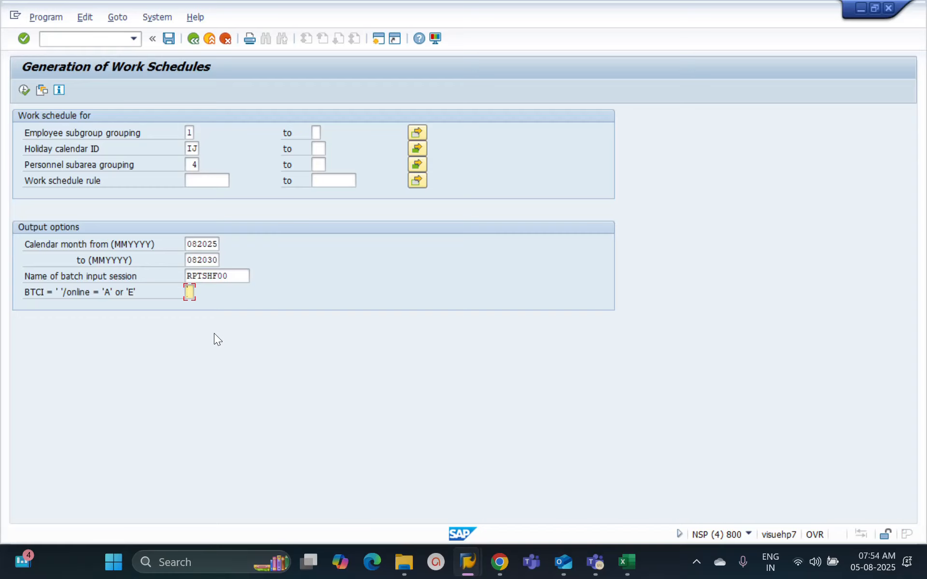
pyautogui.press('F1')
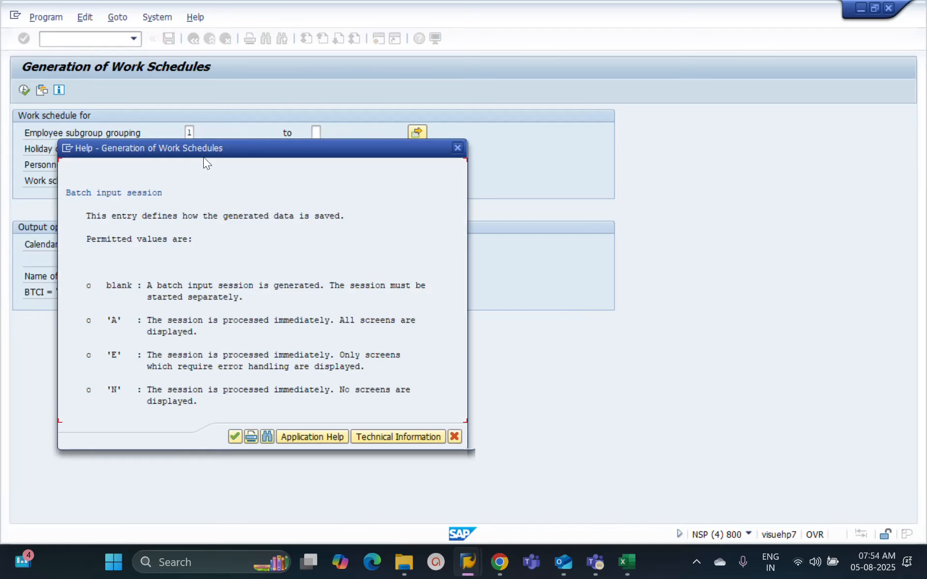
pyautogui.moveTo(204, 158); pyautogui.dragTo(538, 135)
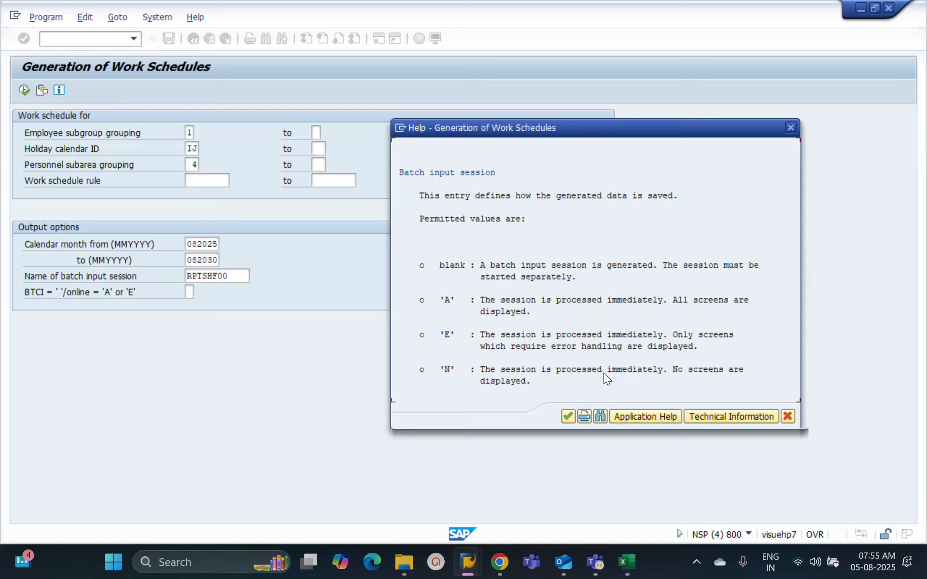
pyautogui.click(791, 127)
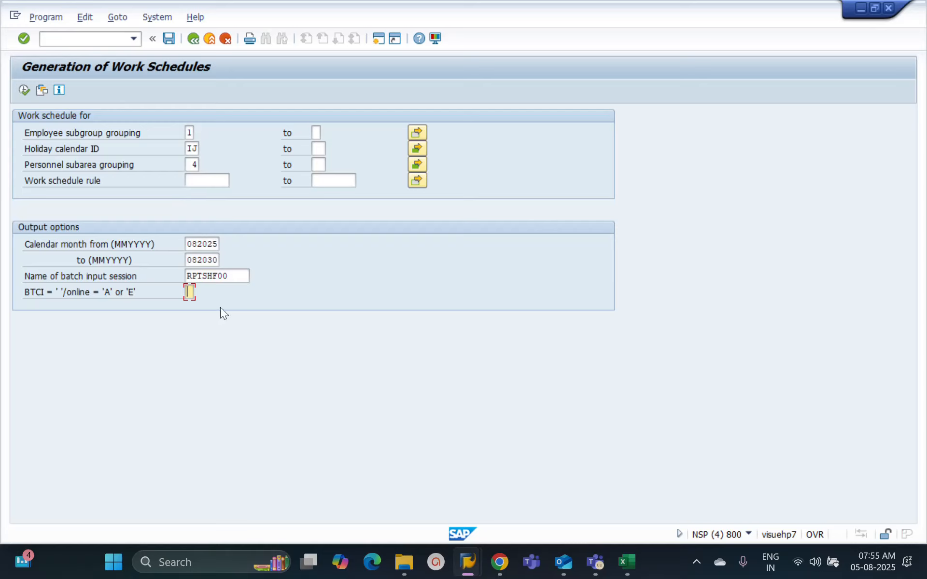
# Step: Set the BTCI option to A and check its meaning in the field help
pyautogui.write('A')
pyautogui.press('F1')
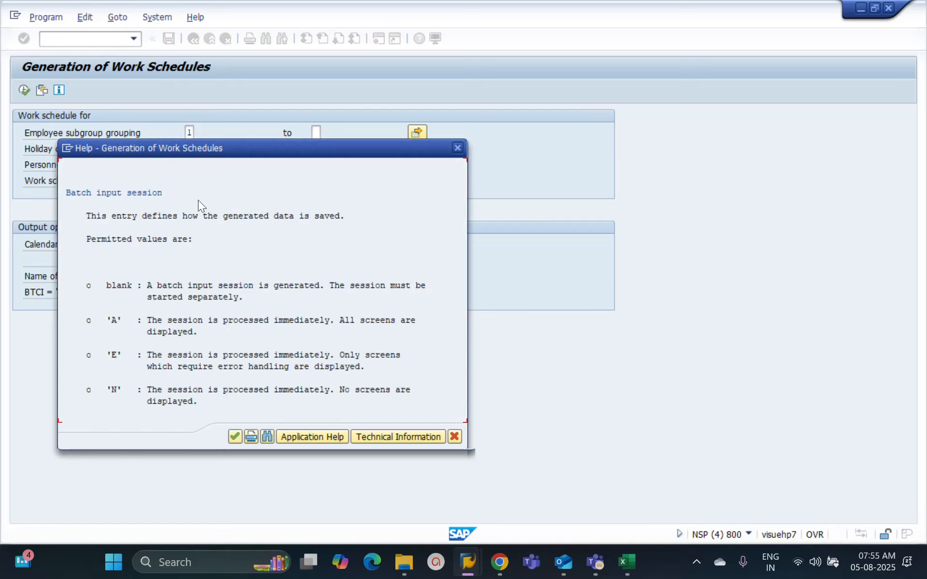
pyautogui.moveTo(204, 155); pyautogui.dragTo(542, 142)
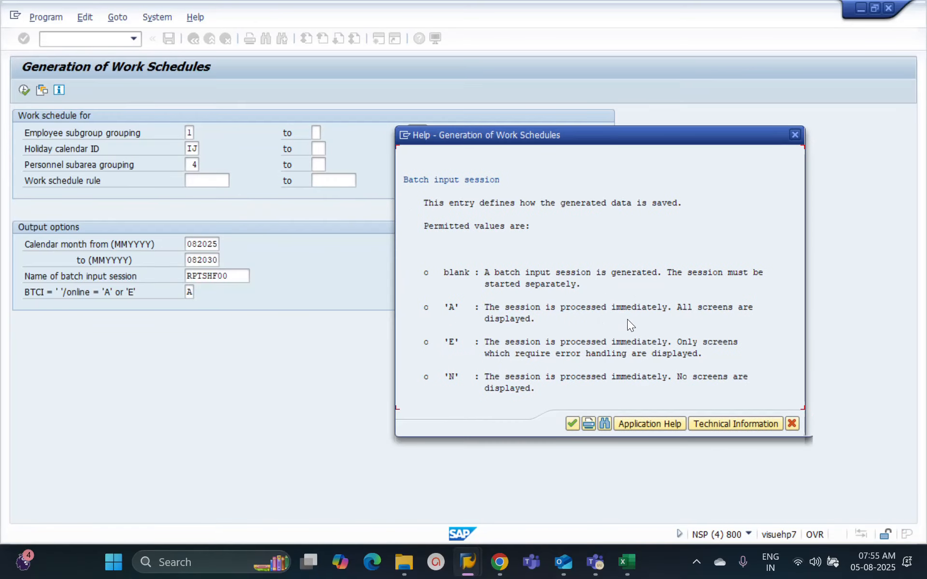
pyautogui.click(794, 135)
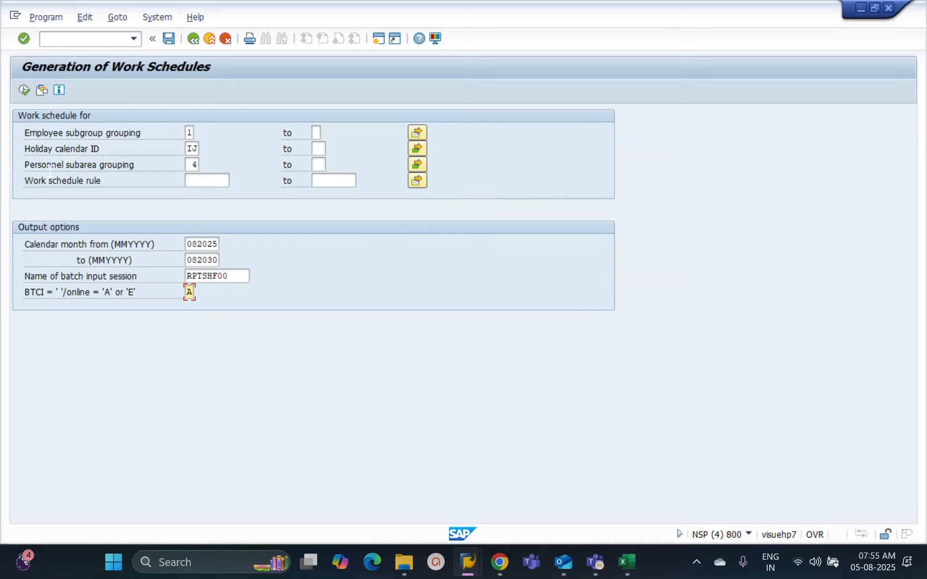
# Step: Run the work schedule generation with the proposed customizing request and return to the selection screen
pyautogui.click(24, 91)
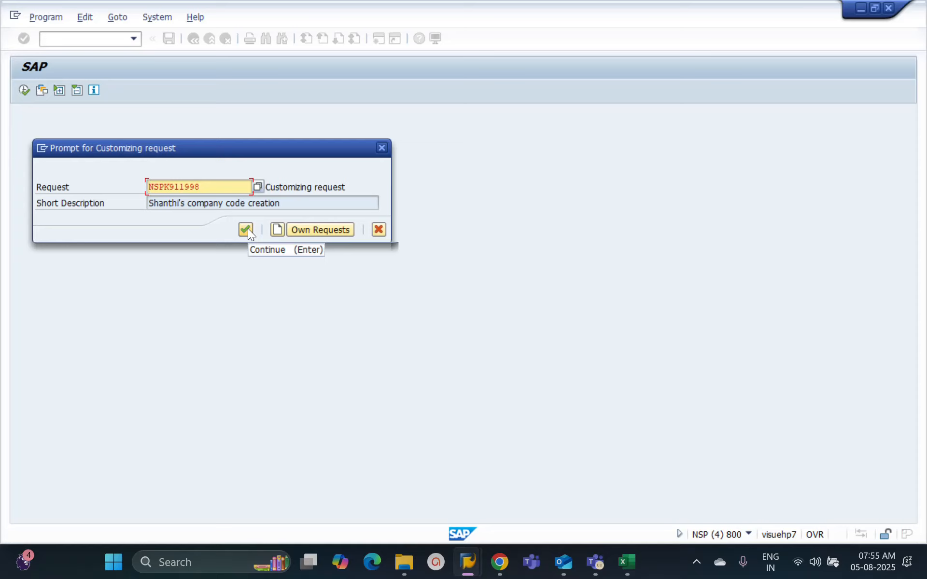
pyautogui.click(246, 230)
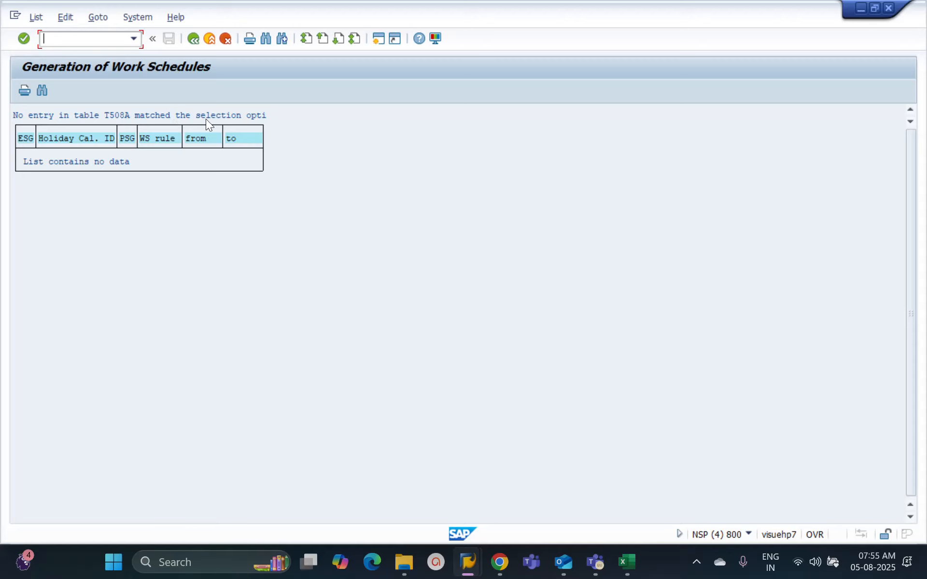
pyautogui.click(193, 39)
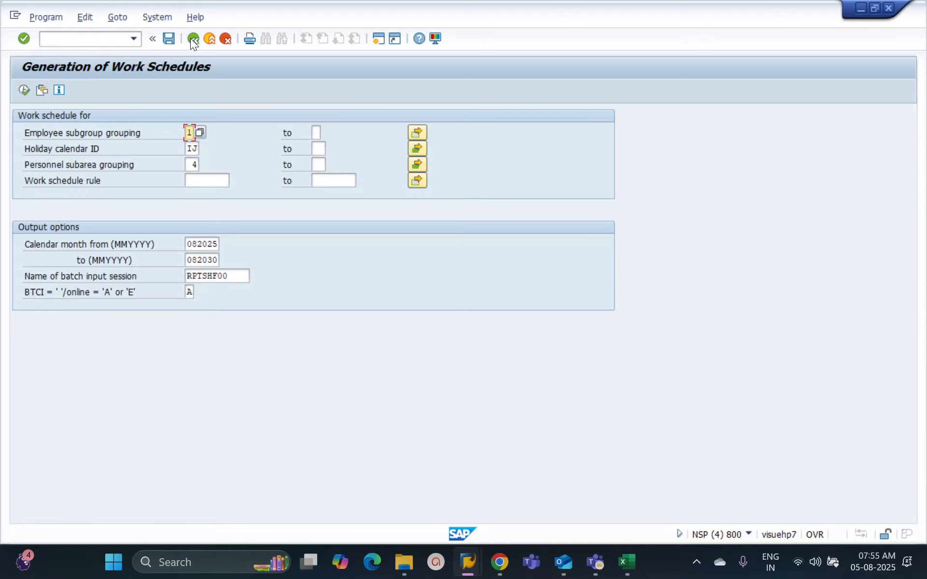
# Step: Add 40 to the personnel subarea grouping single values and run the generation again with the proposed customizing request
pyautogui.click(197, 164)
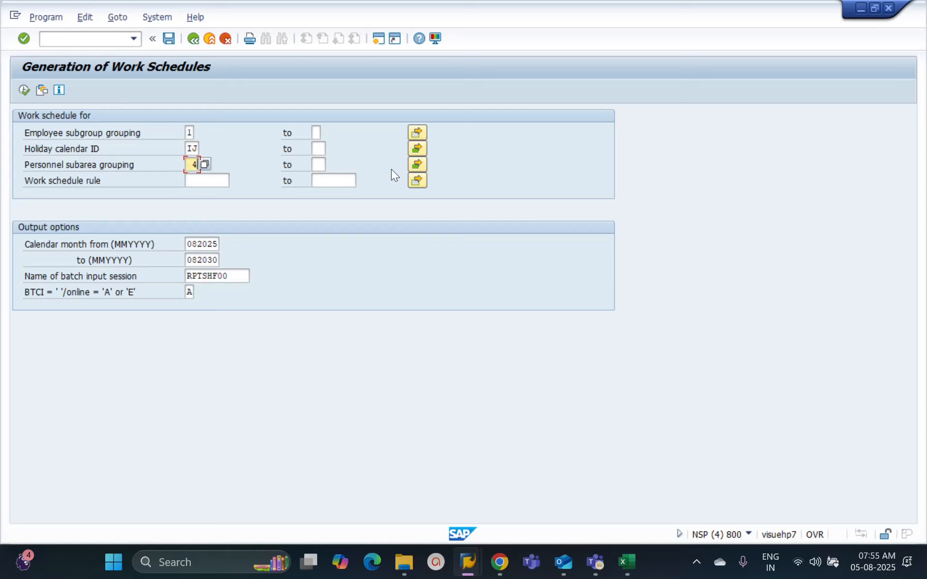
pyautogui.click(419, 165)
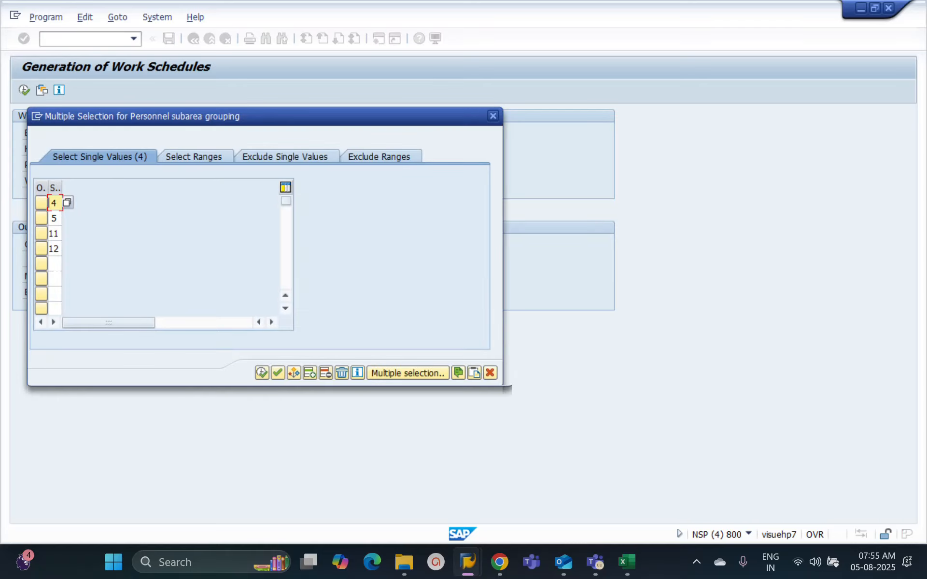
pyautogui.click(57, 264)
pyautogui.write('40')
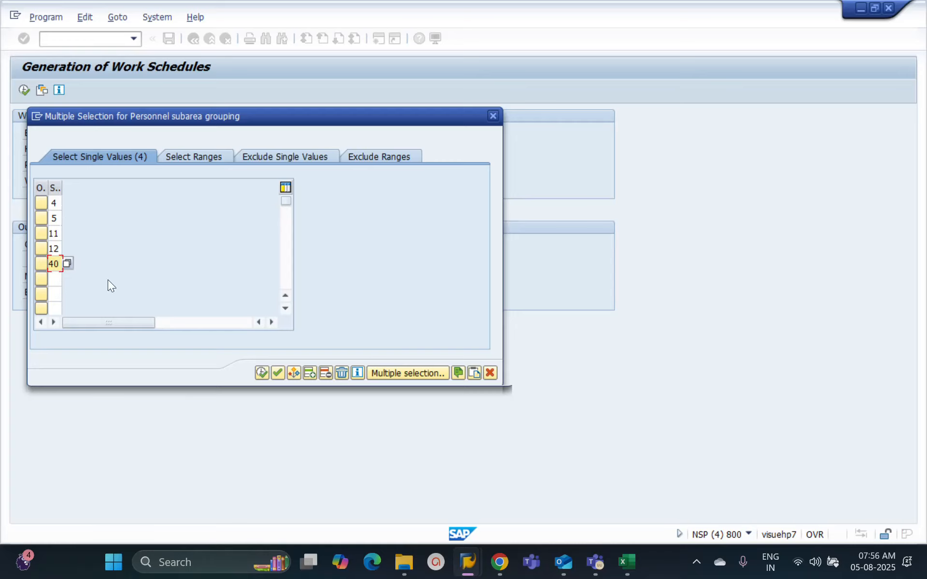
pyautogui.click(257, 370)
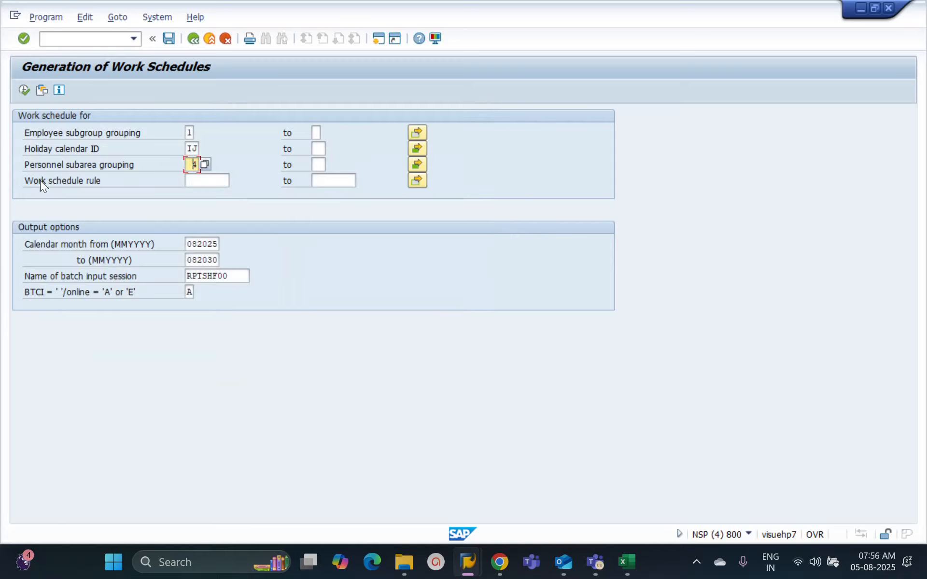
pyautogui.click(25, 89)
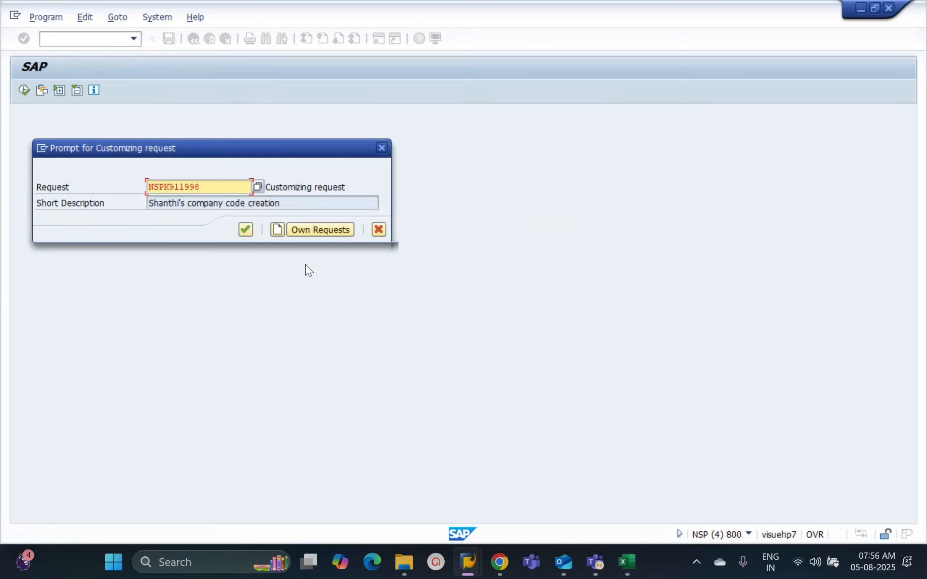
pyautogui.click(245, 230)
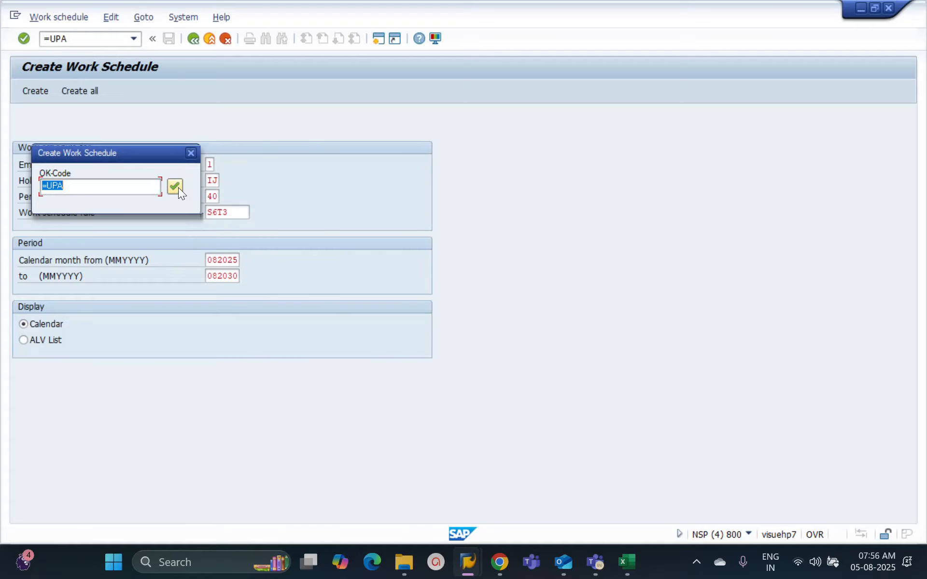
# Step: Step through the work schedule creation for grouping 1, calendar IJ, subarea grouping 40 and rule S6T3, accepting each proposed code and existing month
pyautogui.click(179, 189)
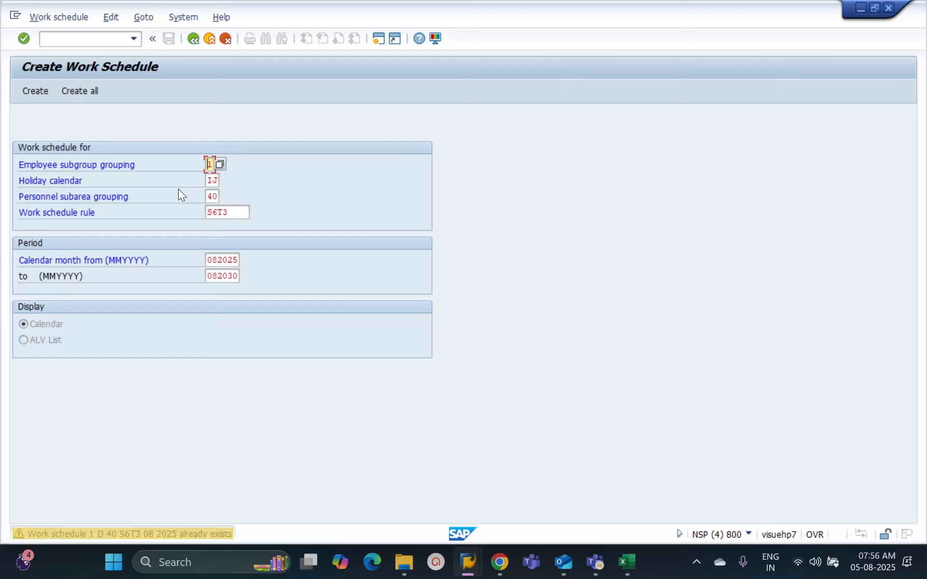
pyautogui.press('Return')
pyautogui.press('Return')
pyautogui.press('Return')
pyautogui.press('Return')
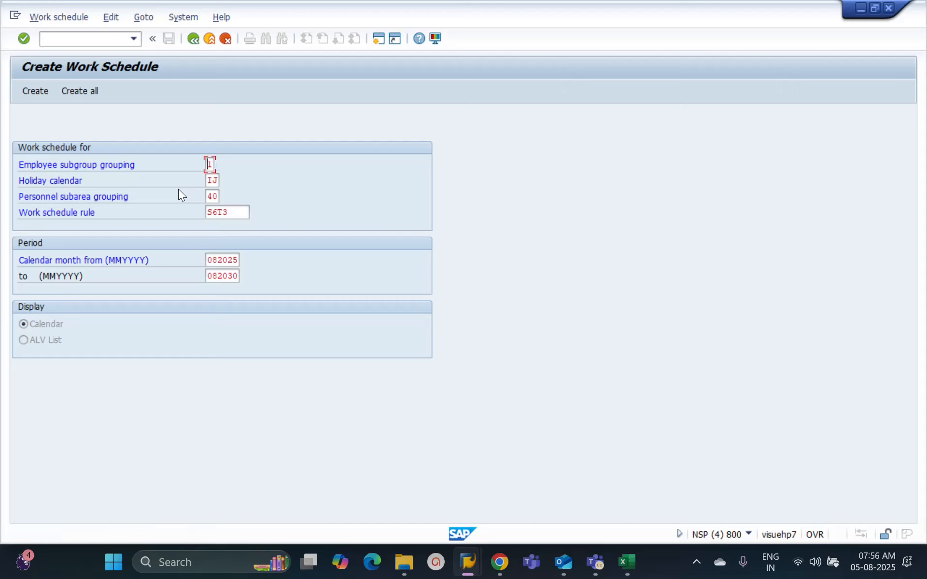
pyautogui.press('Return')
pyautogui.press('Return')
pyautogui.press('Return')
pyautogui.press('Return')
pyautogui.press('Return')
pyautogui.press('Return')
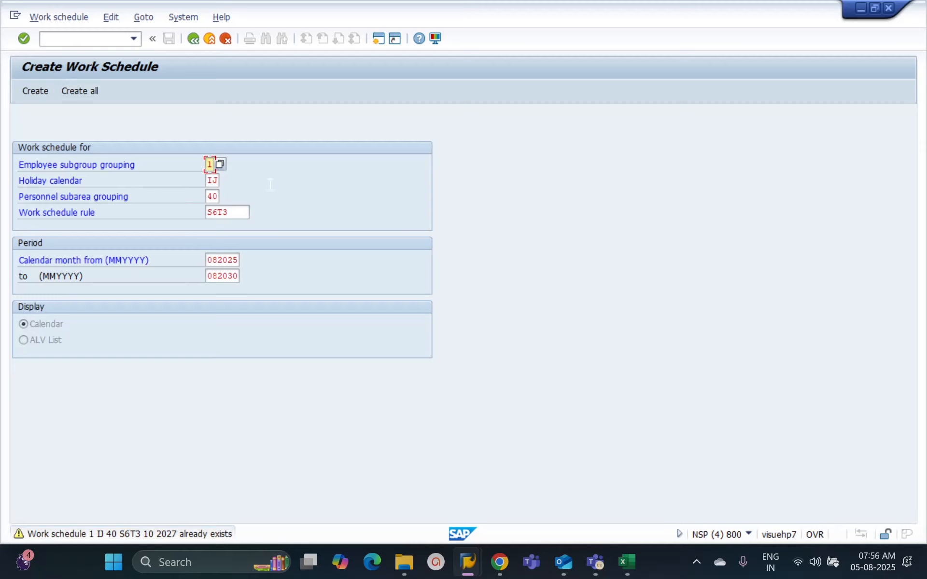
pyautogui.press('Return')
pyautogui.press('Return')
pyautogui.press('Return')
pyautogui.press('Return')
pyautogui.press('Return')
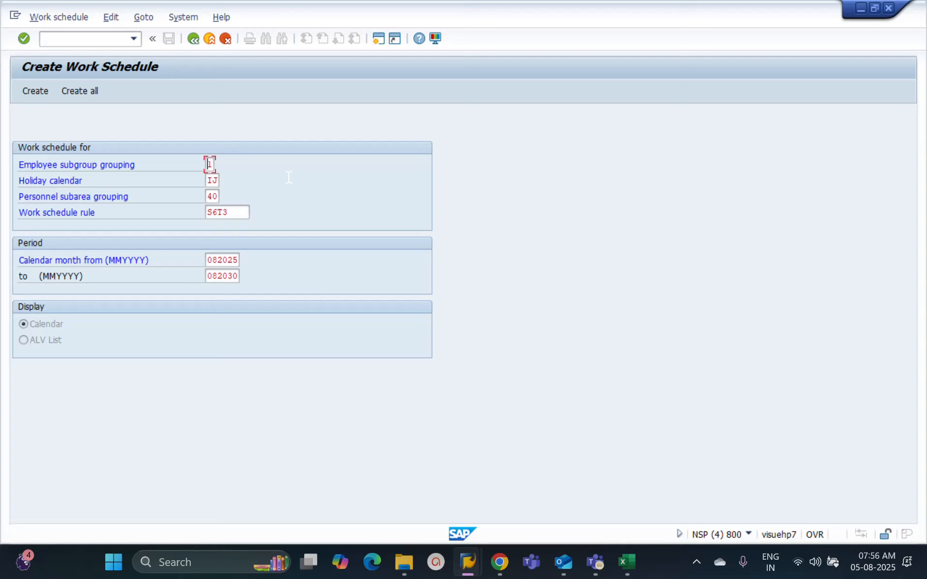
pyautogui.press('Return')
pyautogui.press('Return')
pyautogui.press('Return')
pyautogui.press('Return')
pyautogui.press('Return')
pyautogui.press('Return')
pyautogui.press('Return')
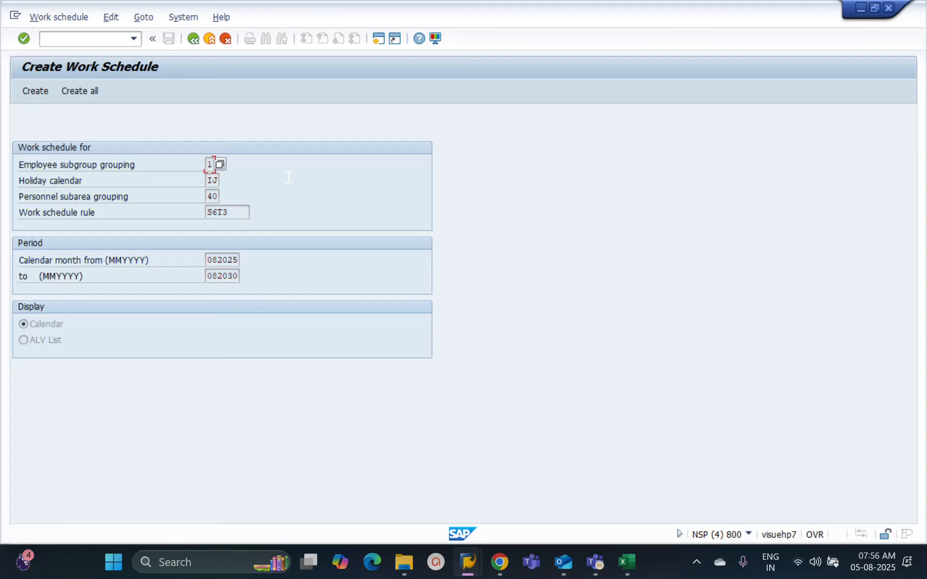
pyautogui.press('Return')
pyautogui.press('Return')
pyautogui.press('Return')
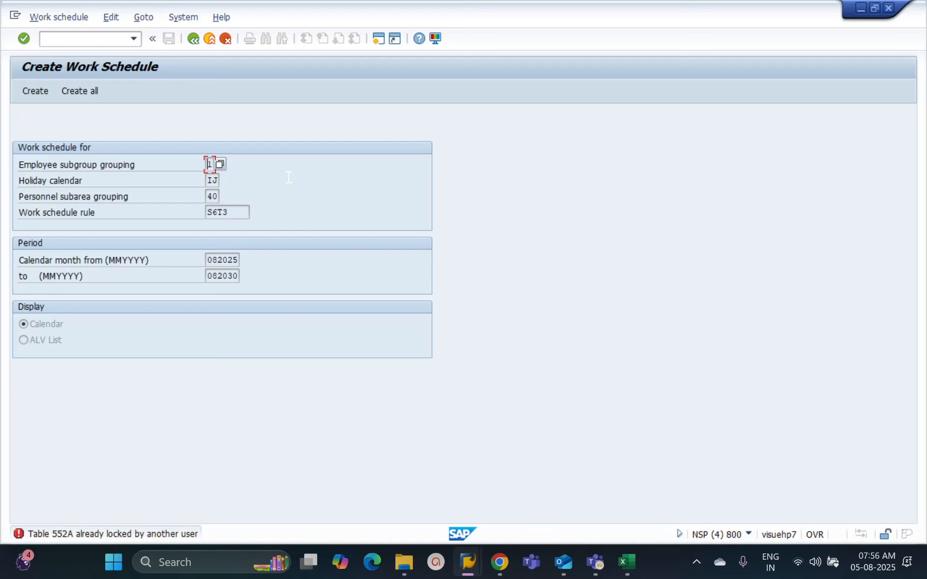
pyautogui.press('Return')
pyautogui.press('Return')
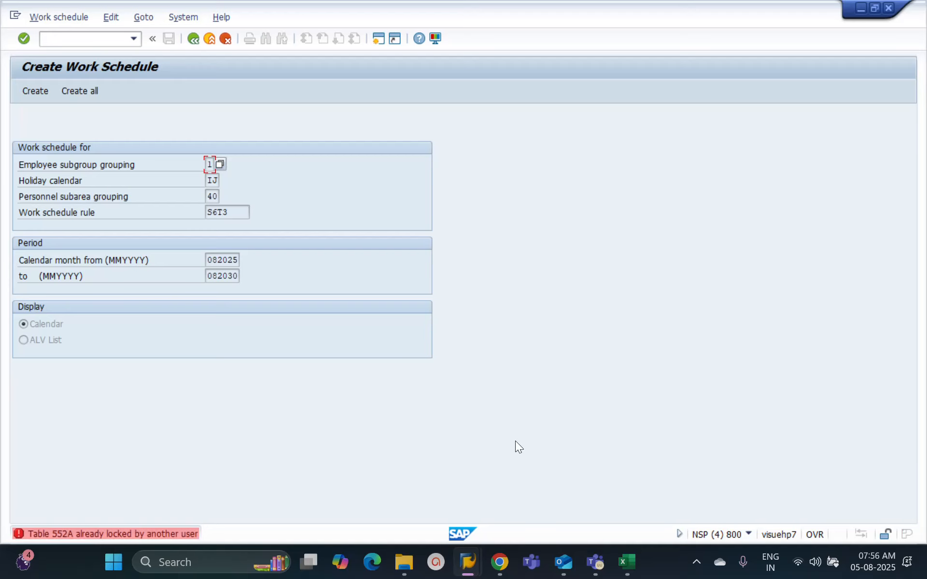
# Step: Check the other open SAP windows, continue the pending work schedule generation to its end and return to the selection screen
pyautogui.click(468, 562)
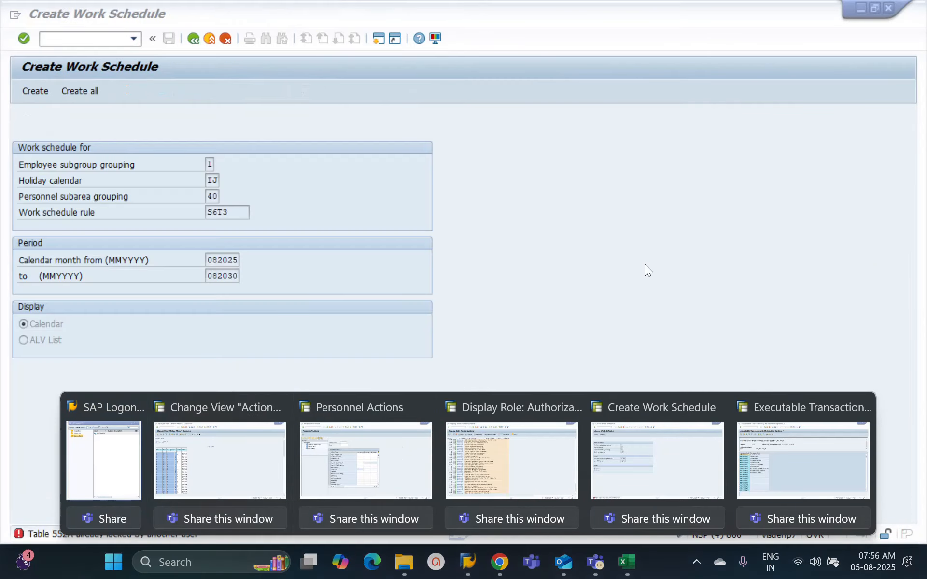
pyautogui.click(641, 264)
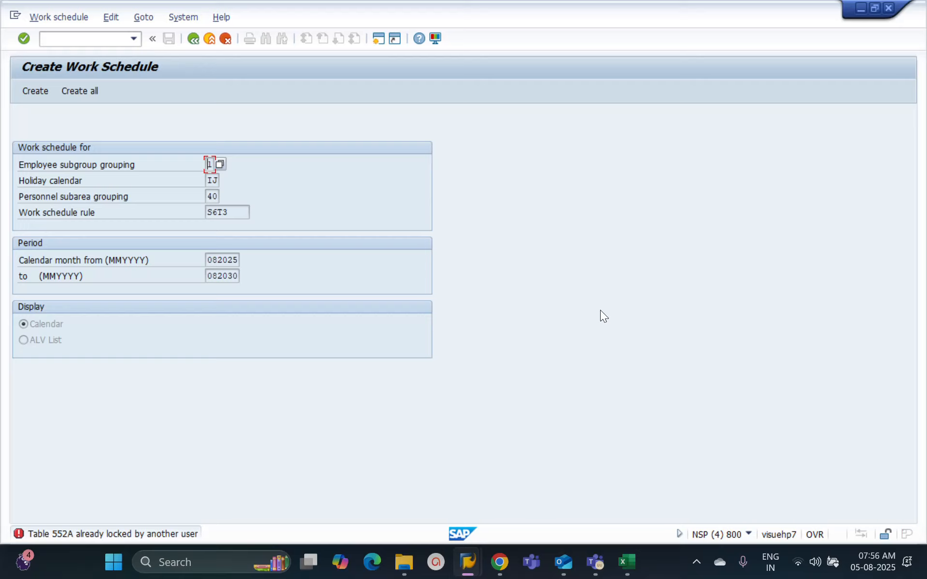
pyautogui.press('Return')
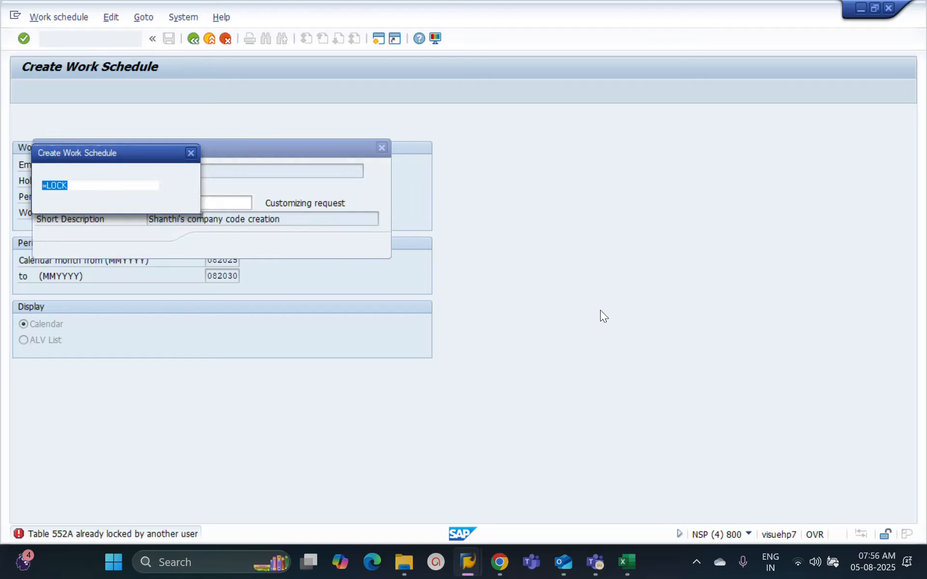
pyautogui.press('Return')
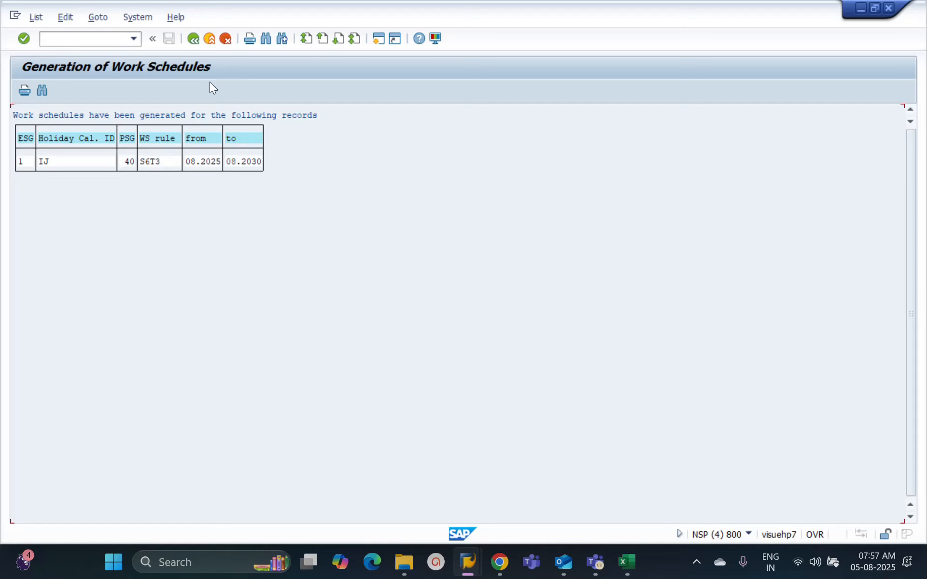
pyautogui.click(196, 40)
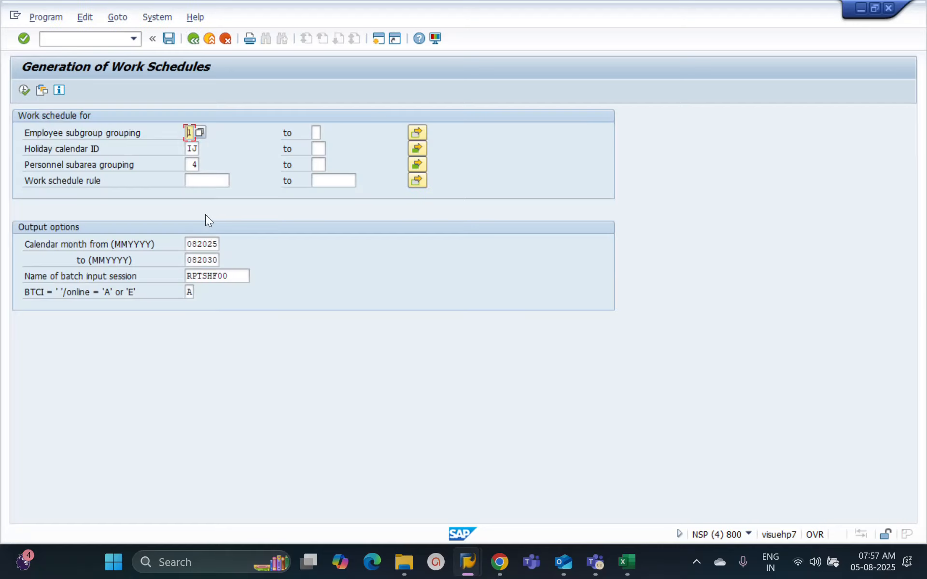
# Step: Read the field help on the BTCI option and set the option to E
pyautogui.click(190, 292)
pyautogui.press('F1')
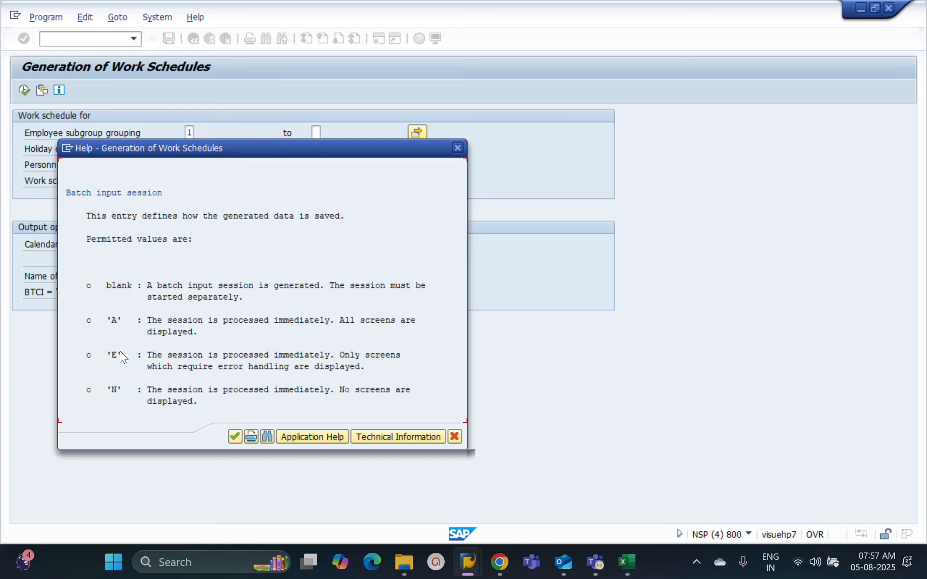
pyautogui.click(457, 147)
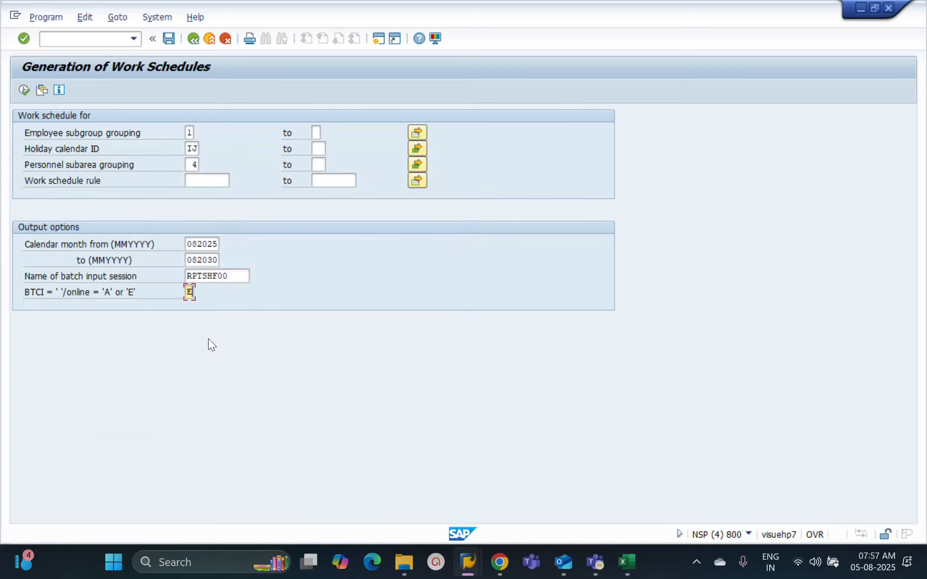
# Step: Run the work schedule generation in mode E with the proposed customizing request and return to the selection screen
pyautogui.click(24, 90)
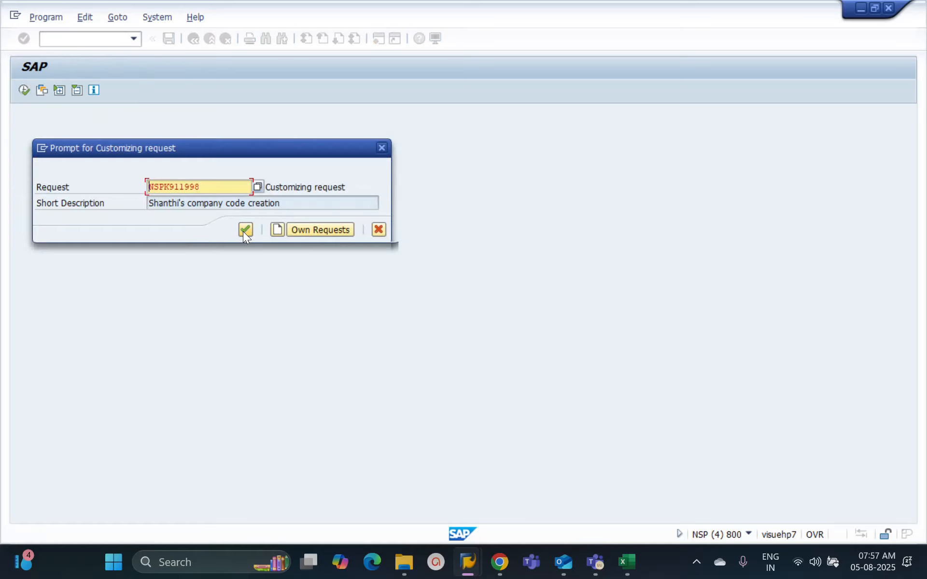
pyautogui.click(243, 232)
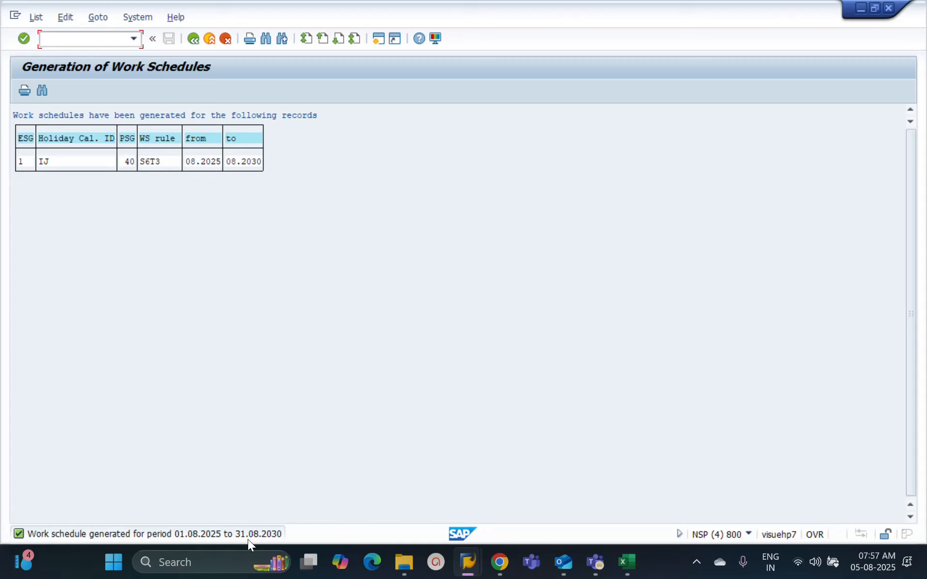
pyautogui.click(193, 40)
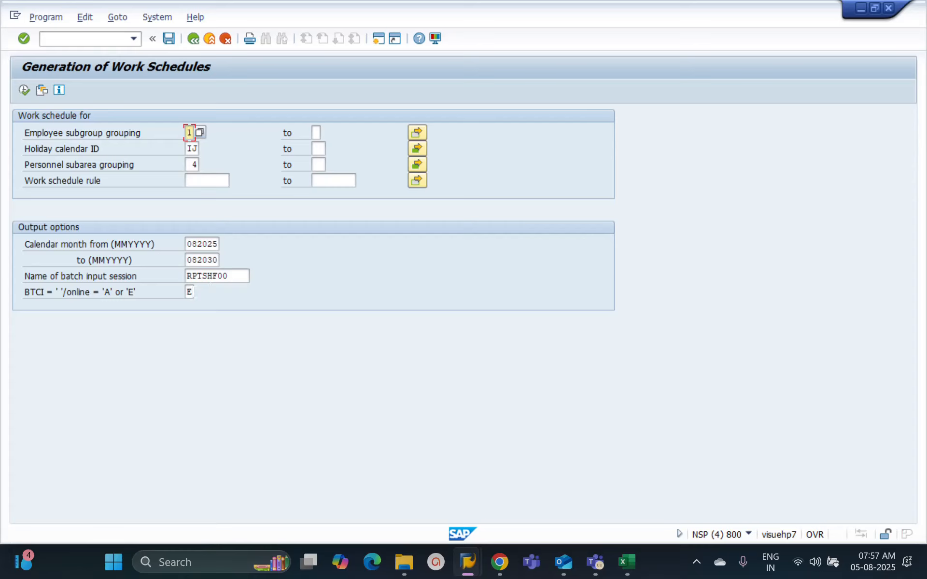
# Step: Clear the BTCI option and check the meaning of the blank value in the field help
pyautogui.click(190, 293)
pyautogui.press('BackSpace')
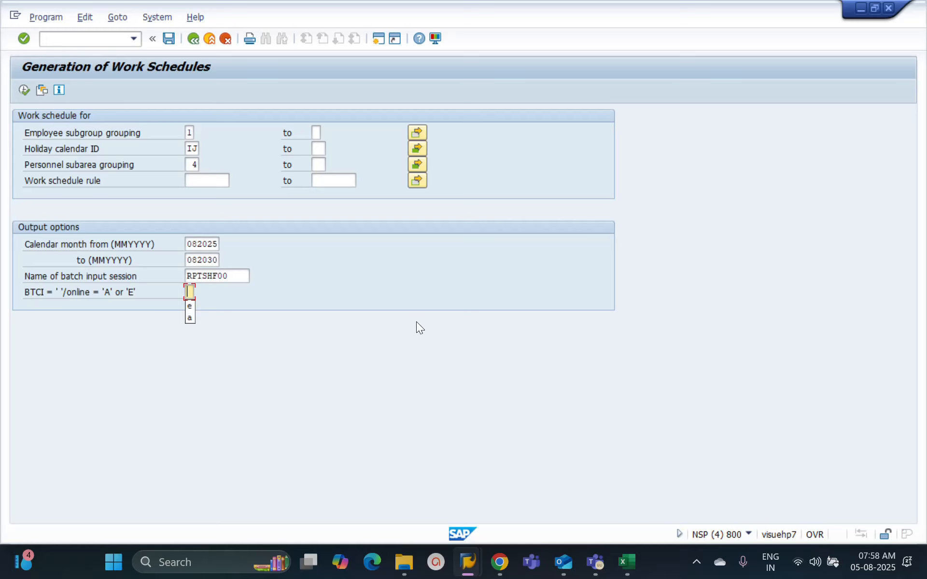
pyautogui.press('F1')
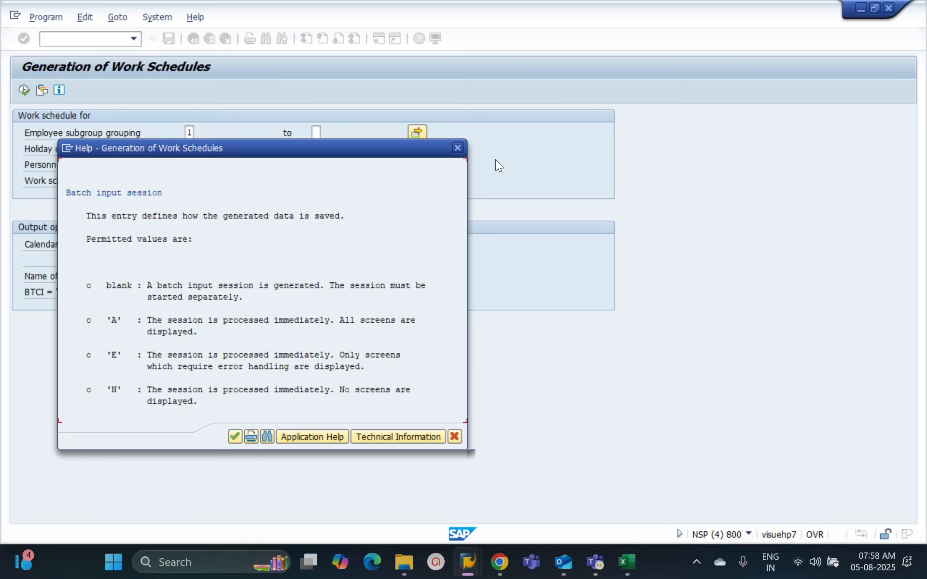
pyautogui.click(458, 147)
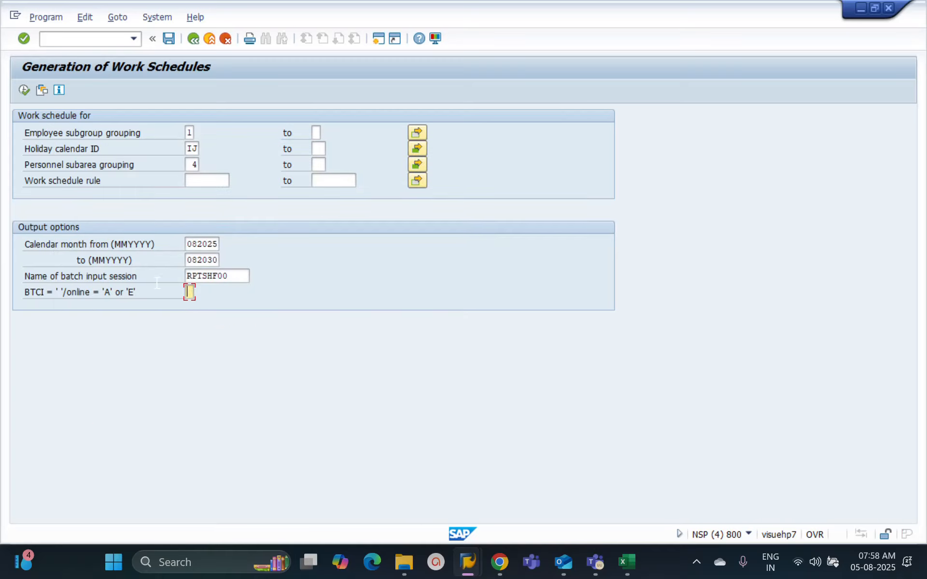
# Step: Generate the batch input session with the proposed customizing request and open transaction SM35 in a new session
pyautogui.click(24, 92)
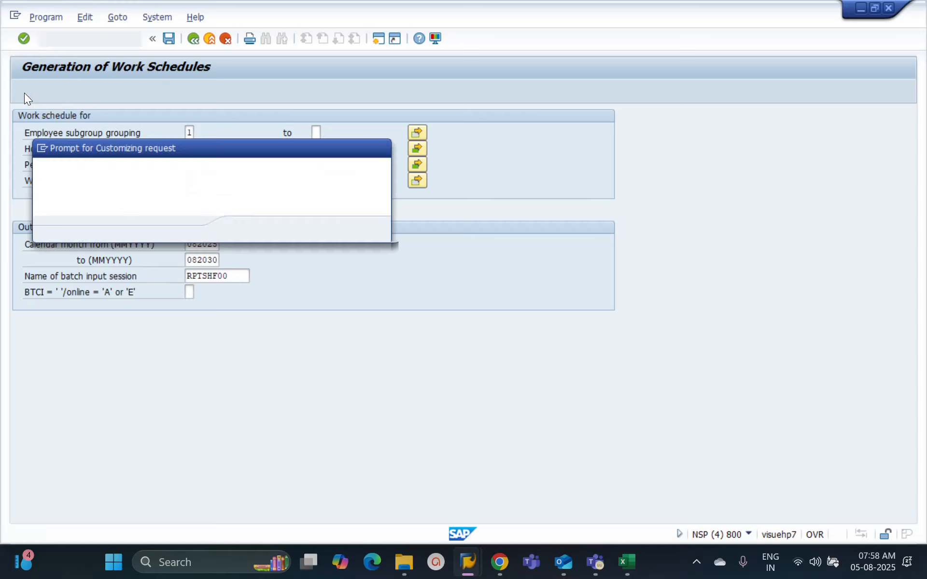
pyautogui.click(242, 230)
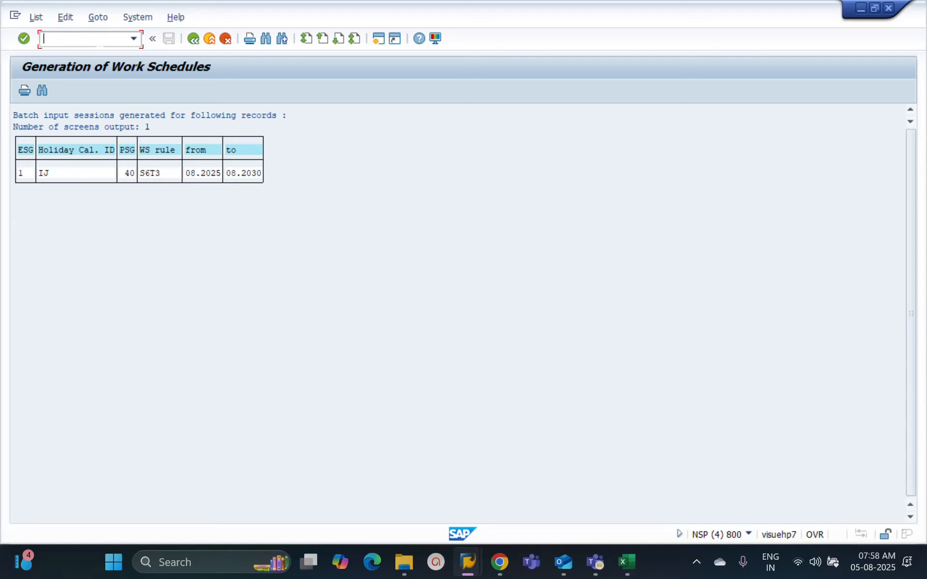
pyautogui.write('/osm35')
pyautogui.press('Return')
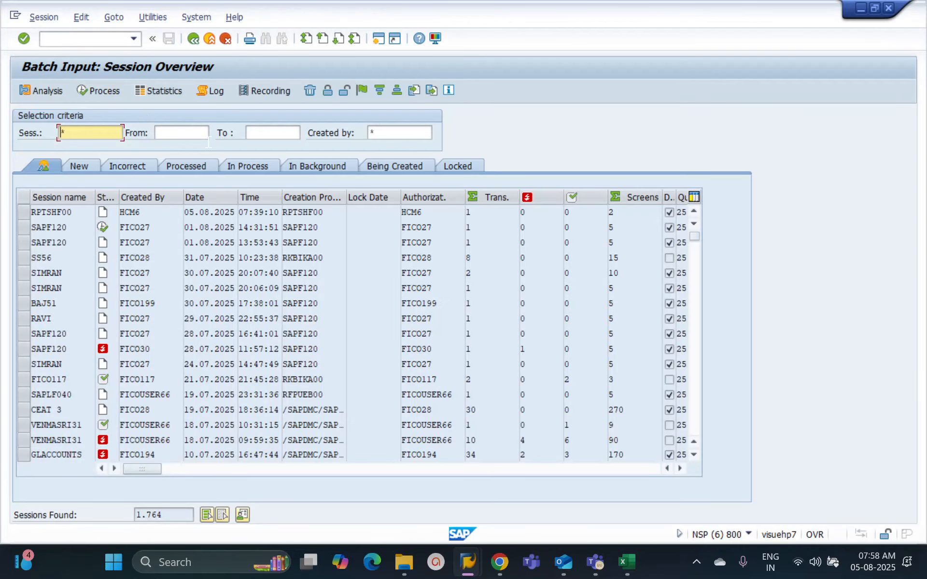
# Step: Check the batch input session name on the generation selection screen and select the RPTSHF00 session of 05.08.2025 in the session overview
pyautogui.hotkey('alt', 'Tab')
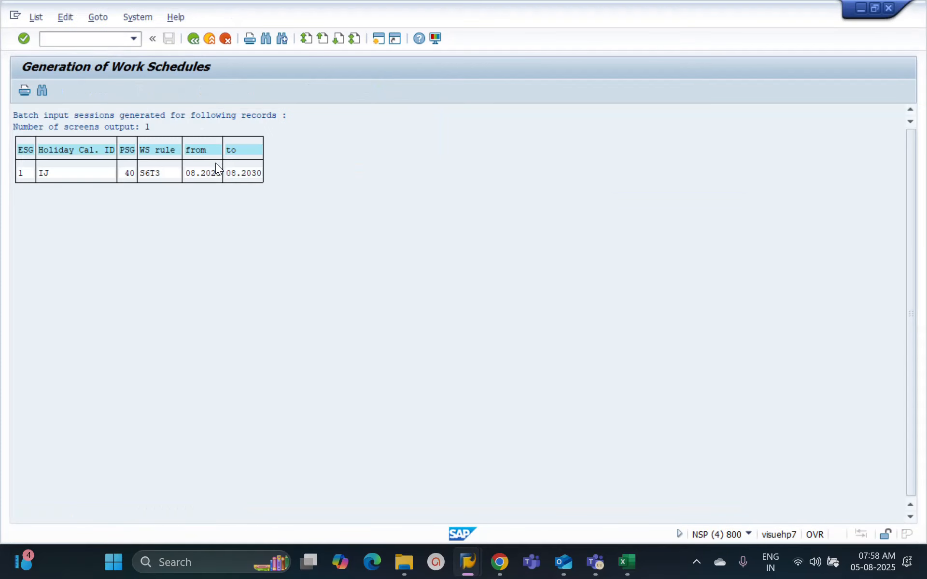
pyautogui.click(193, 38)
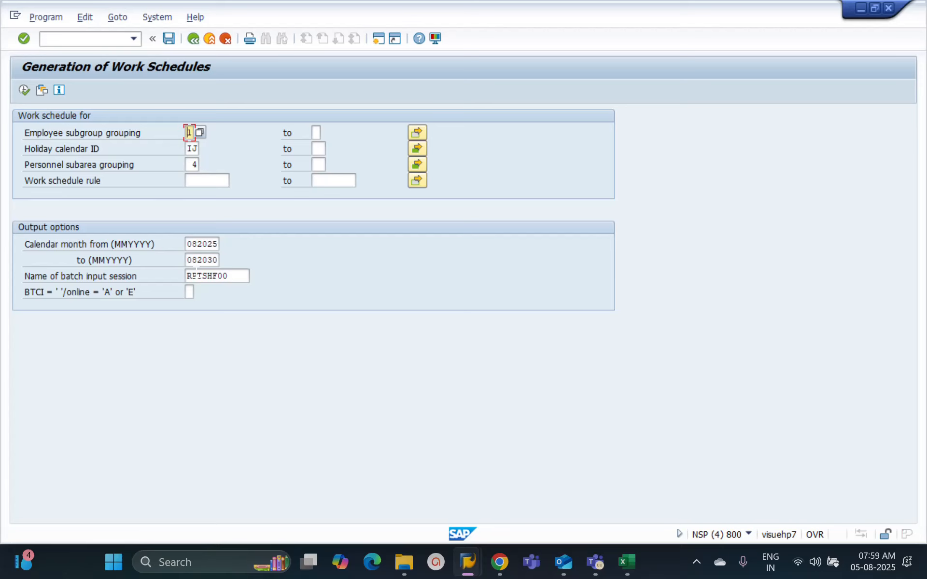
pyautogui.moveTo(44, 280); pyautogui.dragTo(75, 280)
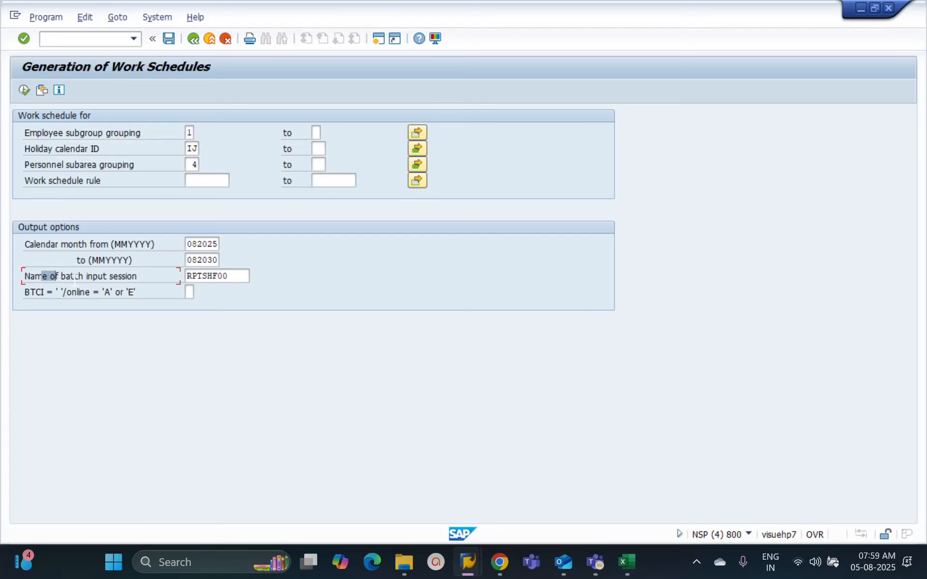
pyautogui.doubleClick(212, 275)
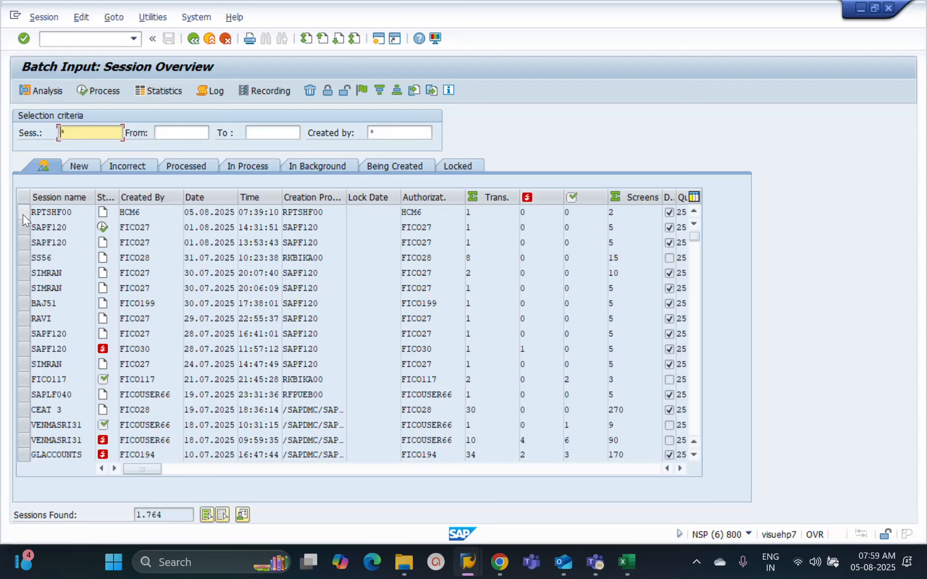
pyautogui.click(22, 215)
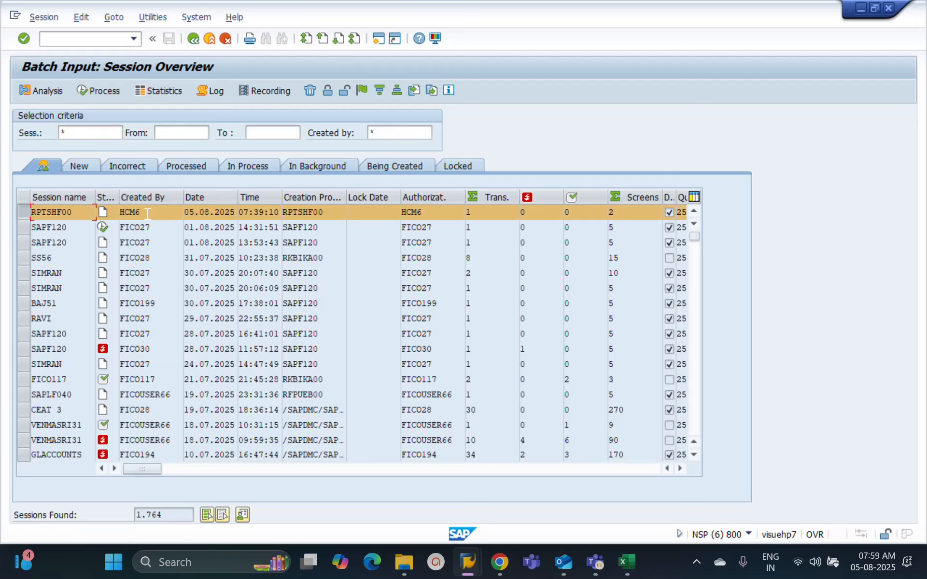
pyautogui.doubleClick(379, 211)
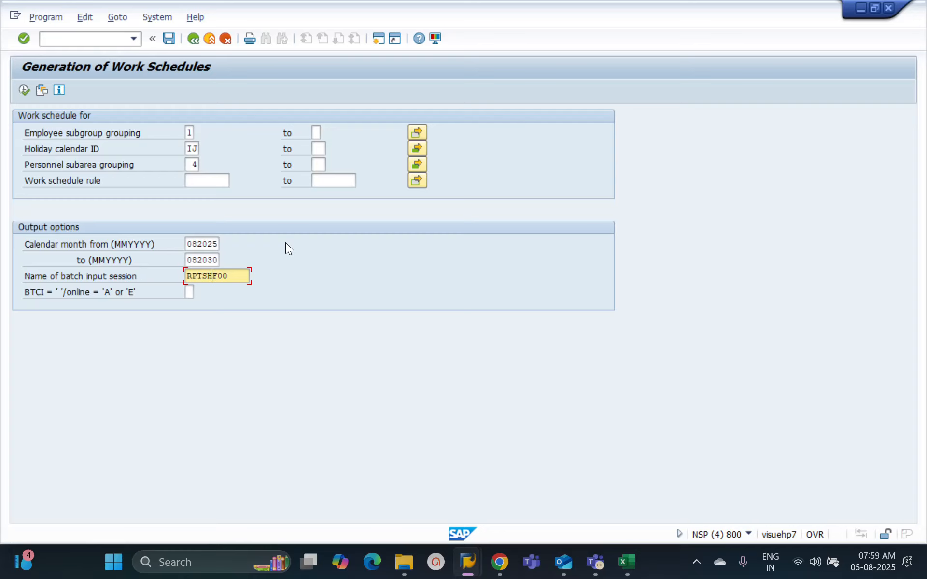
# Step: Return to the generation selection screen and reread the field help on how a blank BTCI option handles the session
pyautogui.press('F10')
pyautogui.click(187, 288)
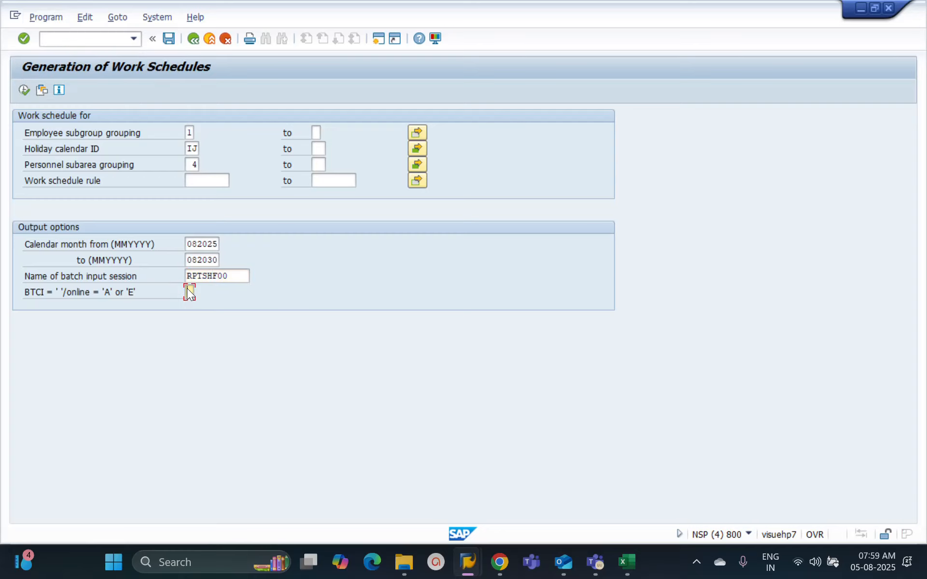
pyautogui.press('F1')
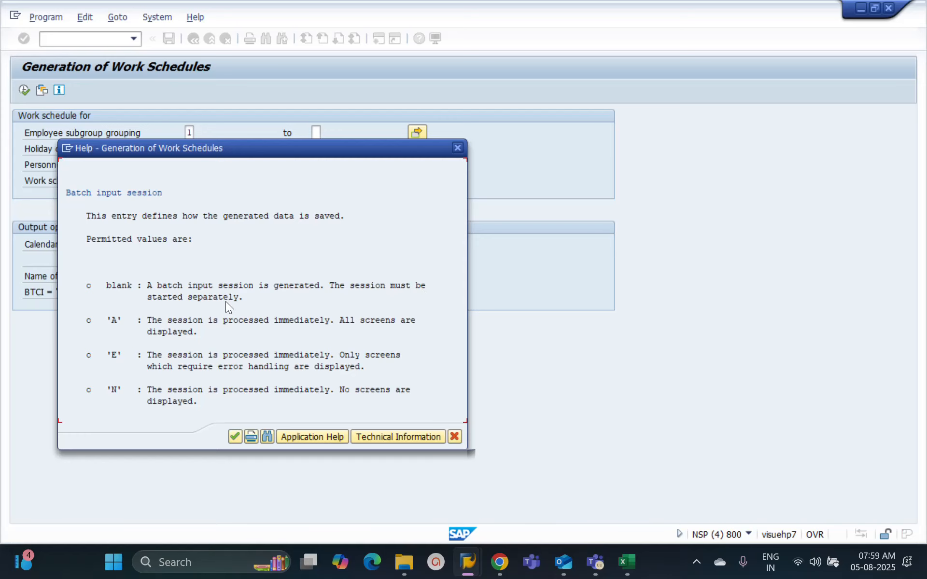
# Step: Process the selected RPTSHF00 session from the batch input session overview in background mode
pyautogui.hotkey('alt', 'Tab')
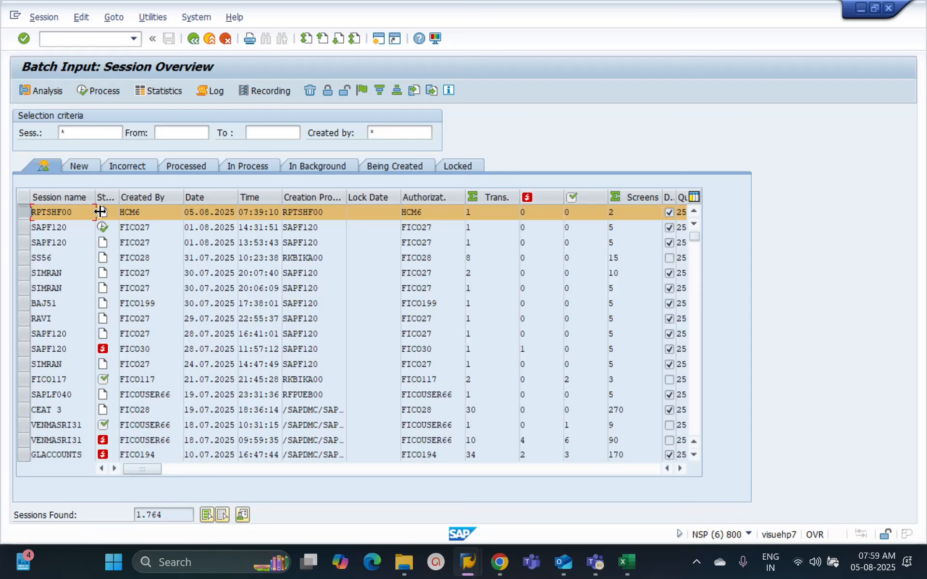
pyautogui.click(99, 90)
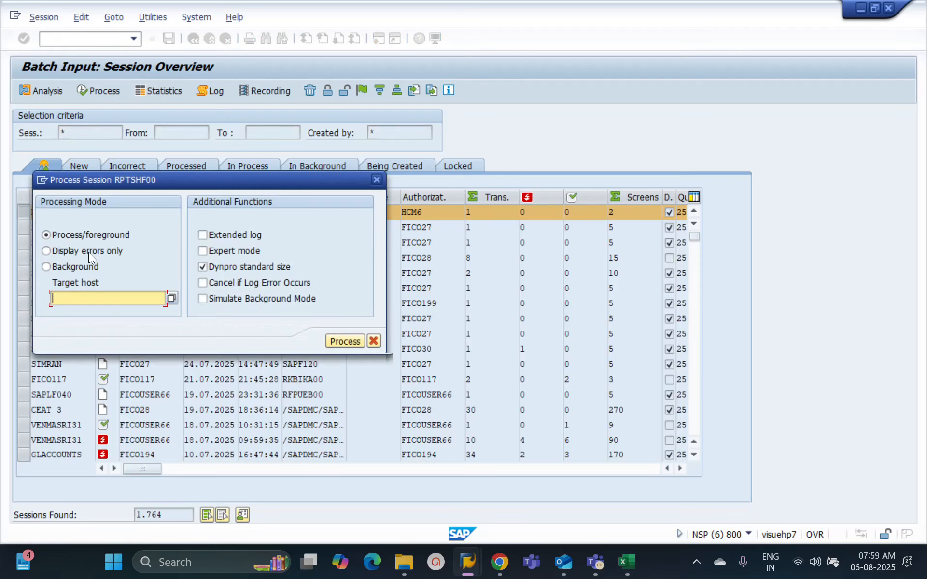
pyautogui.click(66, 267)
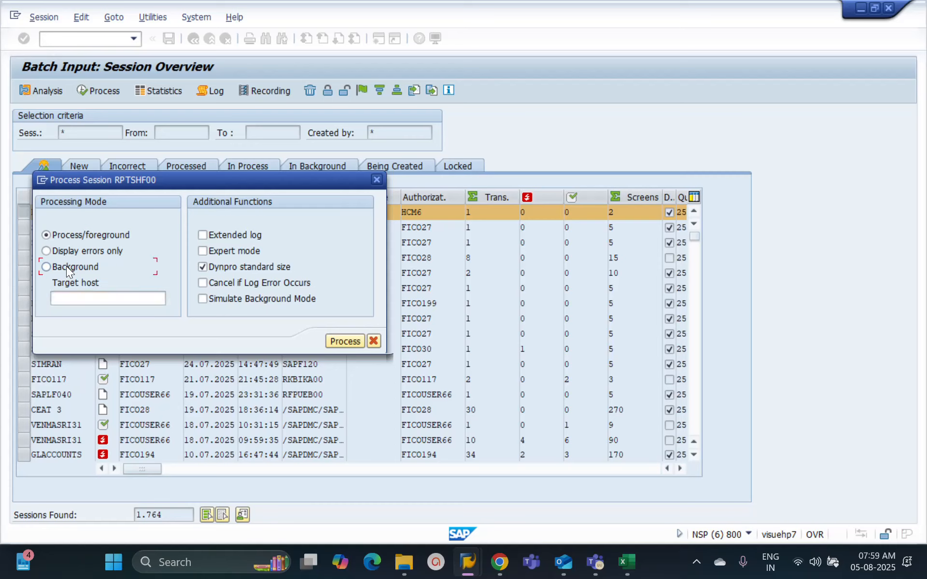
pyautogui.click(342, 340)
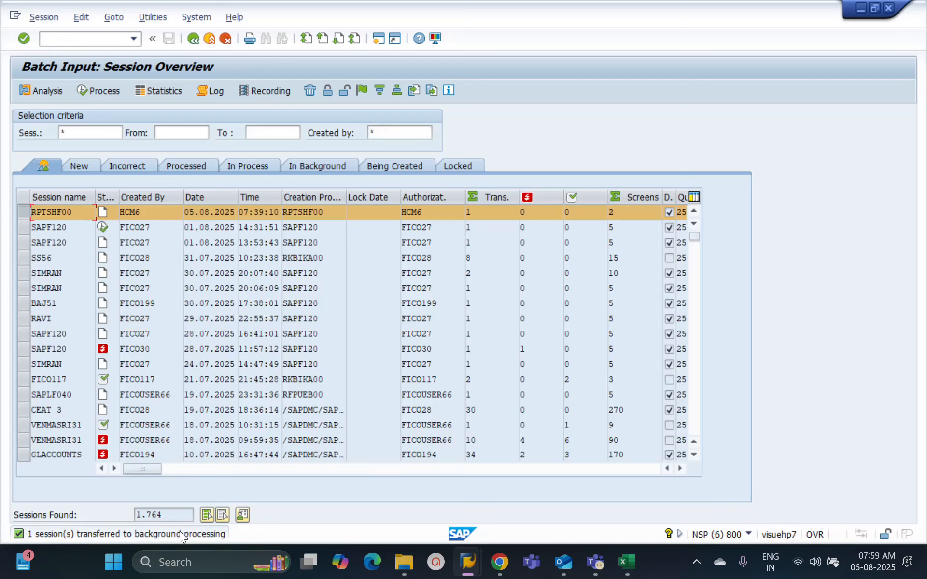
# Step: Look for the RPTSHF00 session among the background, in-process, processed, incorrect and being-created sessions
pyautogui.click(317, 169)
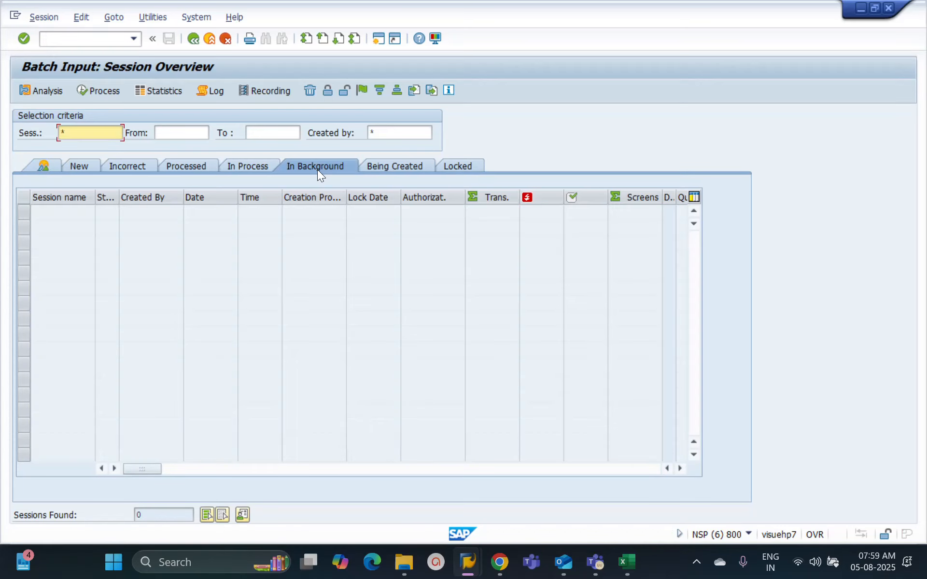
pyautogui.click(256, 166)
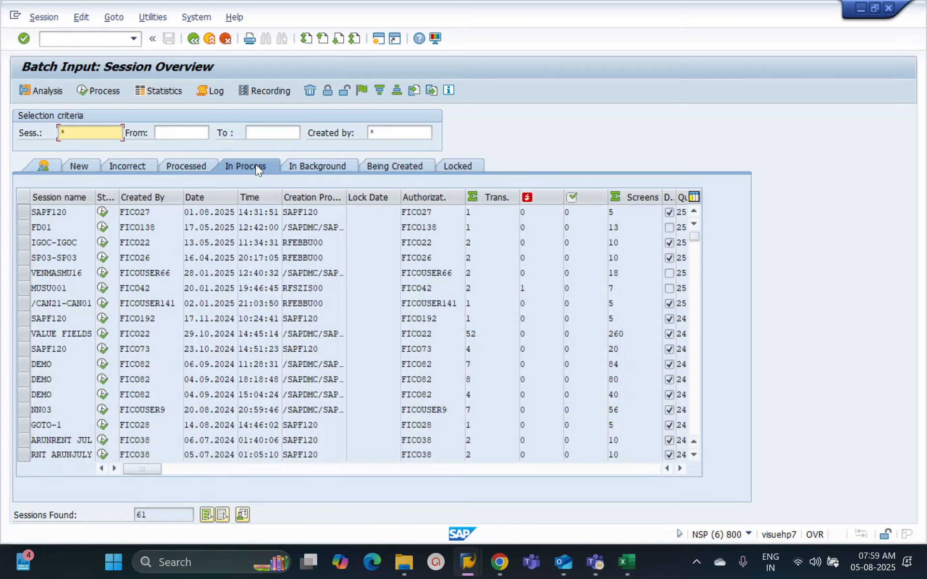
pyautogui.click(198, 170)
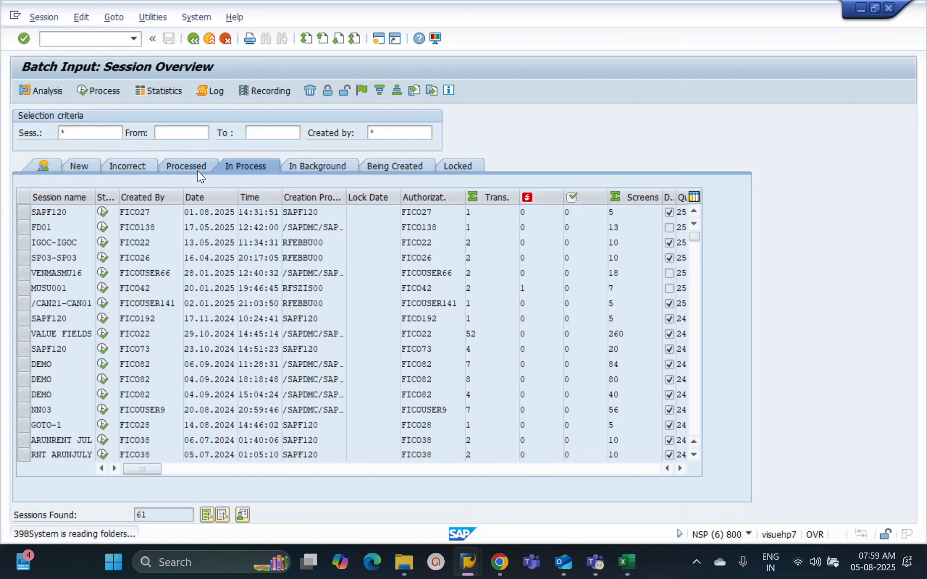
pyautogui.click(144, 164)
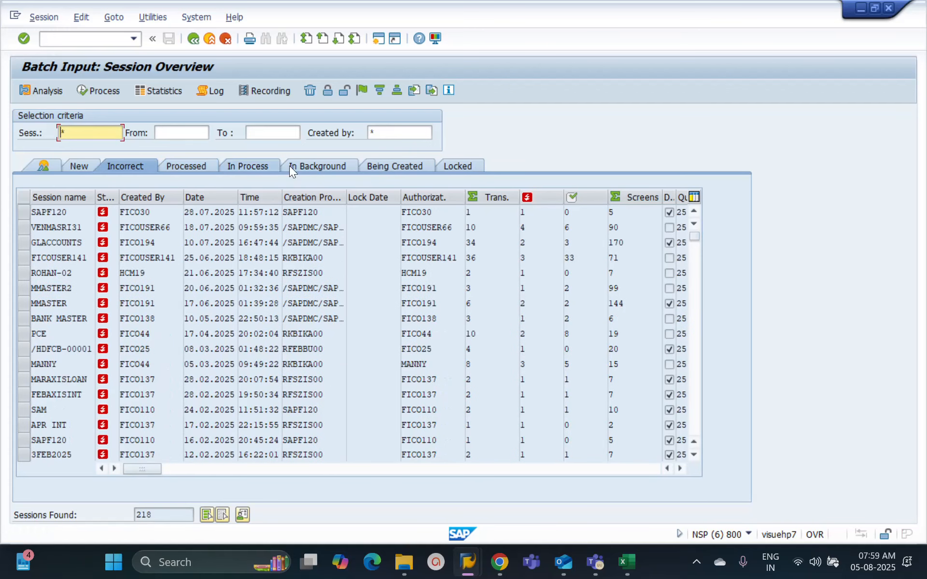
pyautogui.click(404, 165)
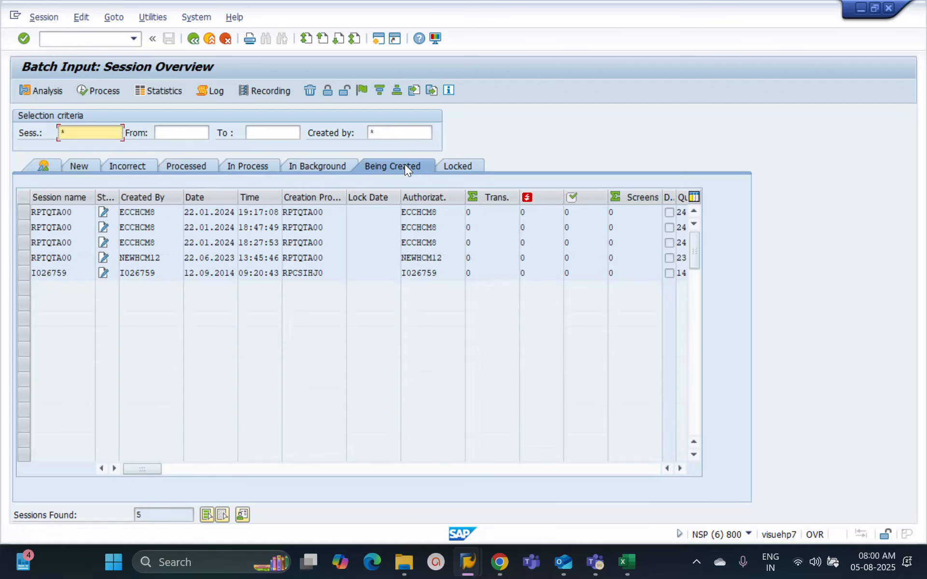
# Step: Recheck the general overview and go through each session status category again, from new to locked sessions, for the RPTSHF00 session
pyautogui.click(48, 166)
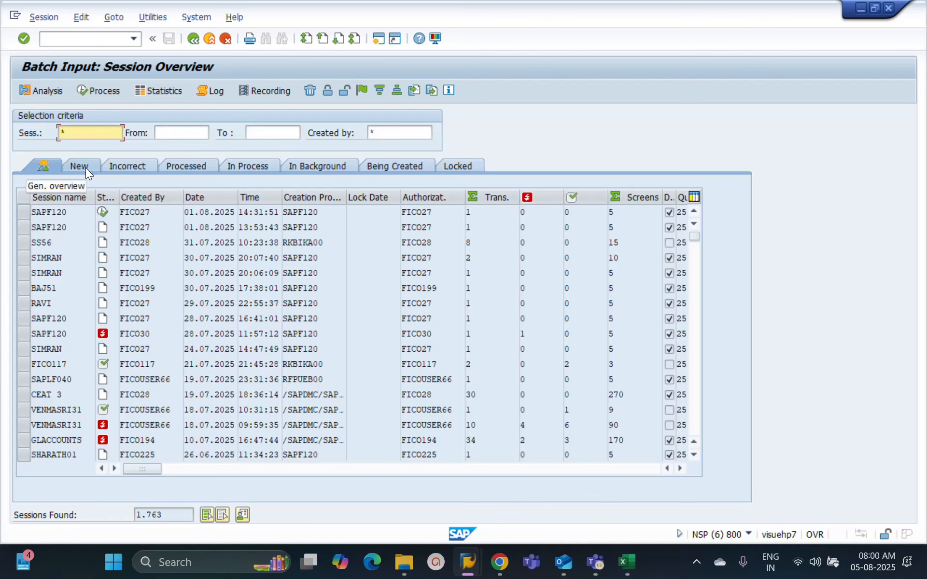
pyautogui.click(49, 166)
pyautogui.click(129, 165)
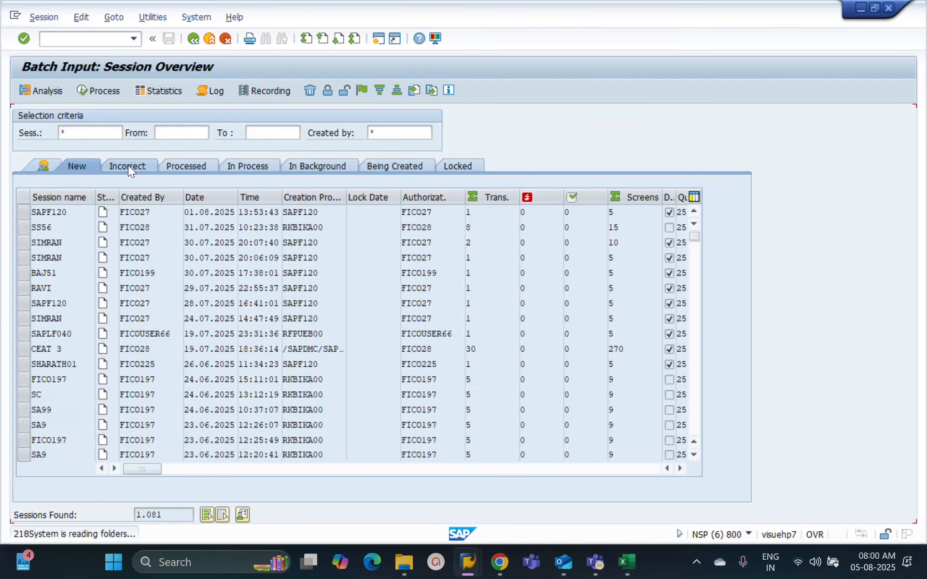
pyautogui.click(206, 163)
pyautogui.click(239, 167)
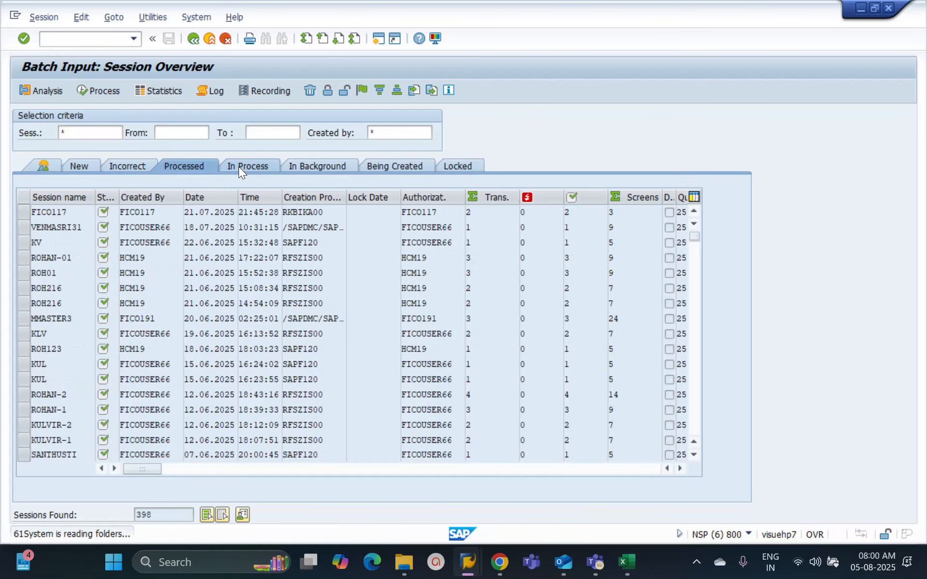
pyautogui.click(335, 164)
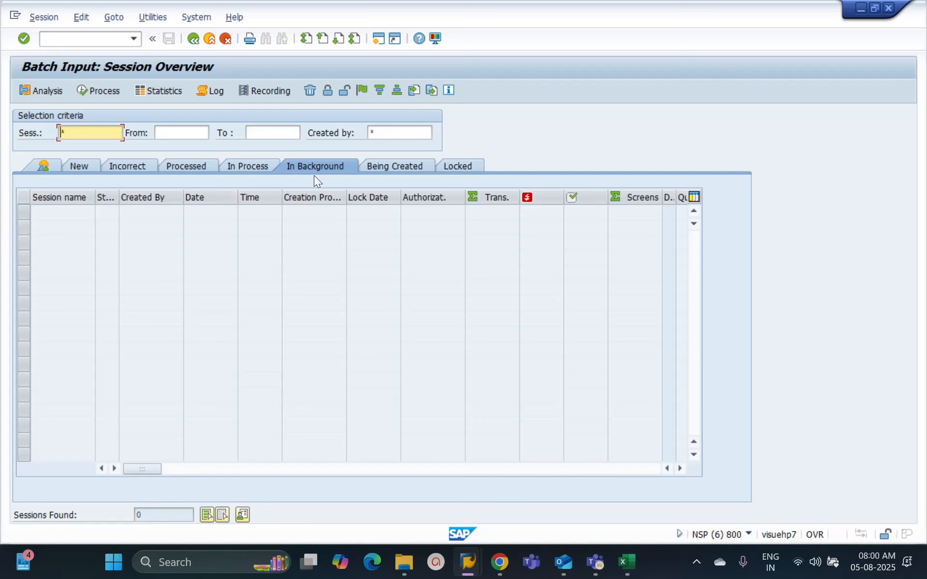
pyautogui.click(371, 166)
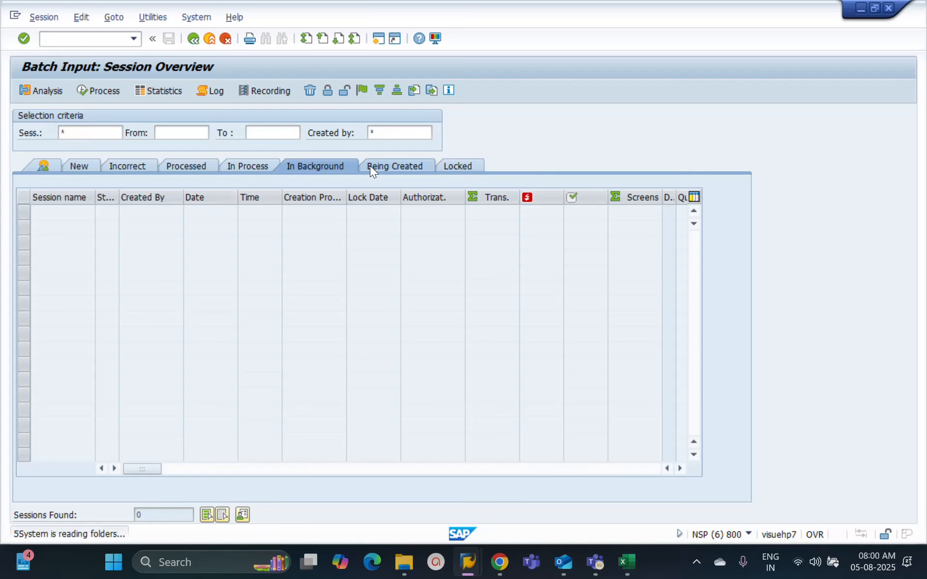
pyautogui.click(465, 166)
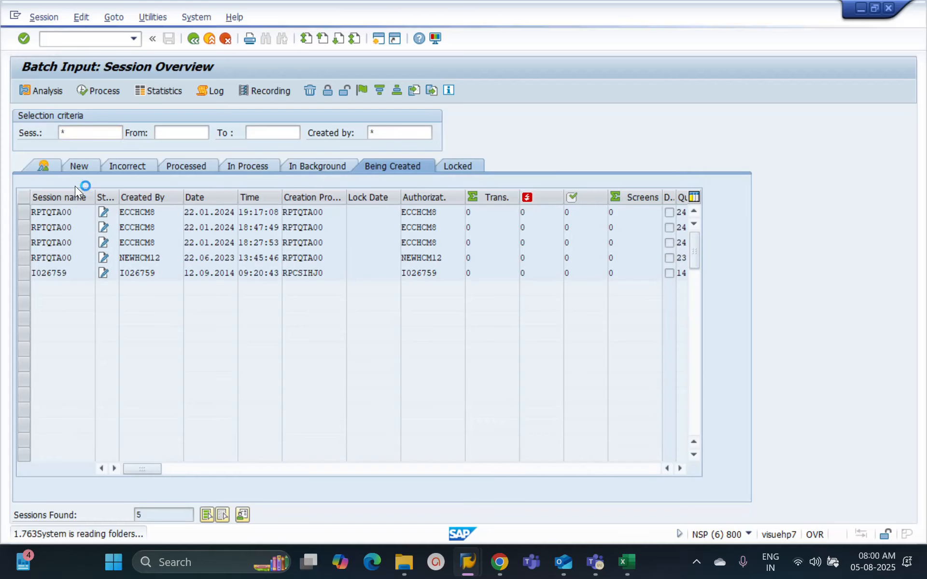
pyautogui.click(51, 167)
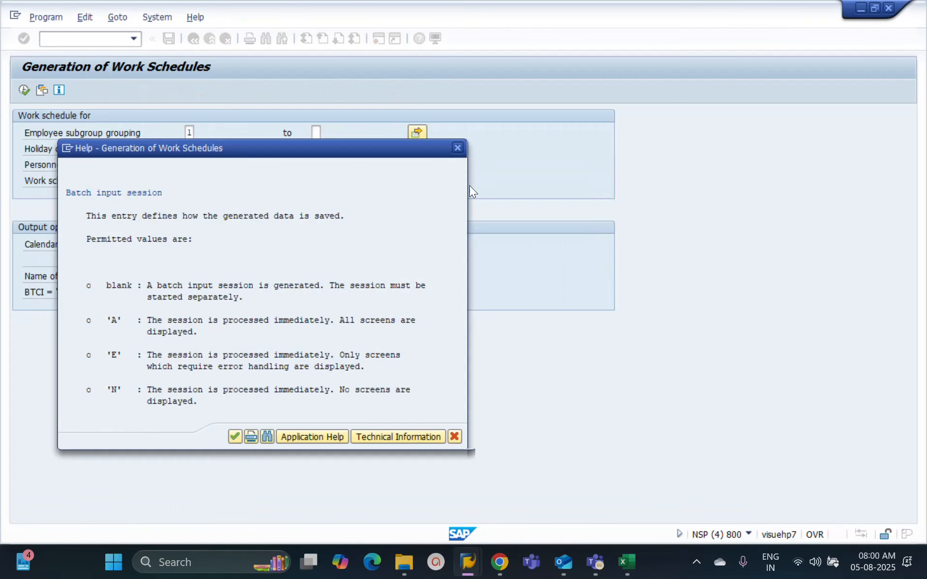
# Step: Close the BTCI field help, enter a person's first name as the batch input session name, and generate the session with the proposed customizing request
pyautogui.click(462, 151)
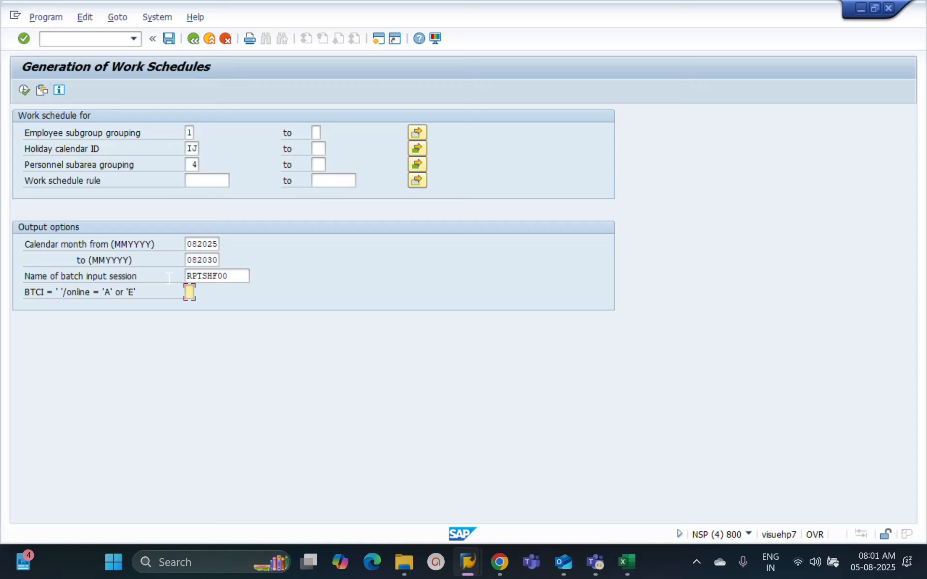
pyautogui.doubleClick(221, 277)
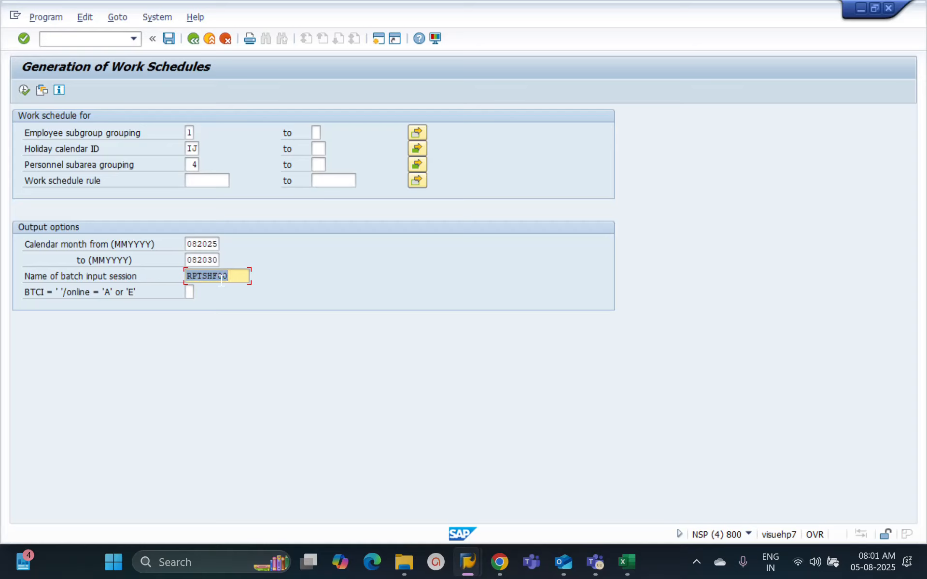
pyautogui.press('BackSpace')
pyautogui.write('shanthi')
pyautogui.press('Return')
pyautogui.click(26, 92)
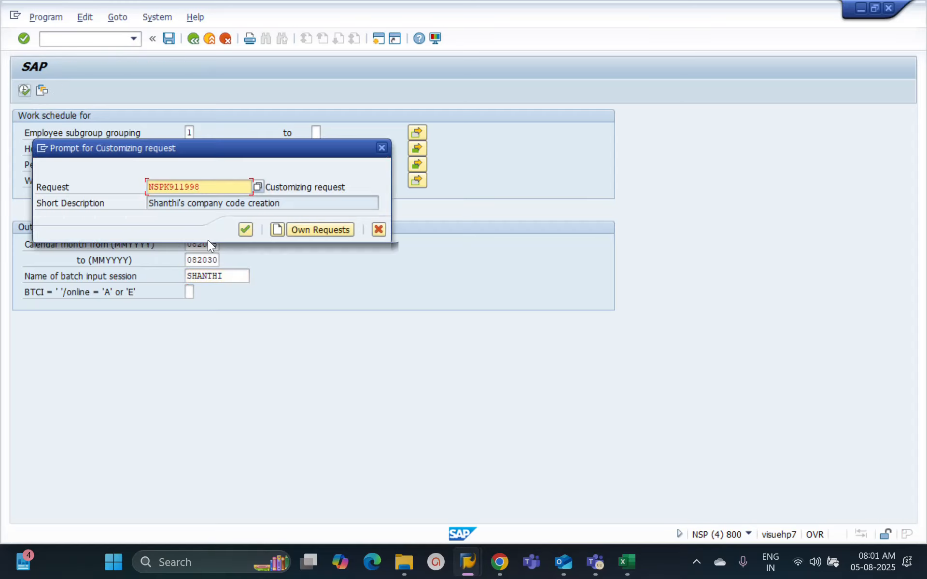
pyautogui.click(247, 233)
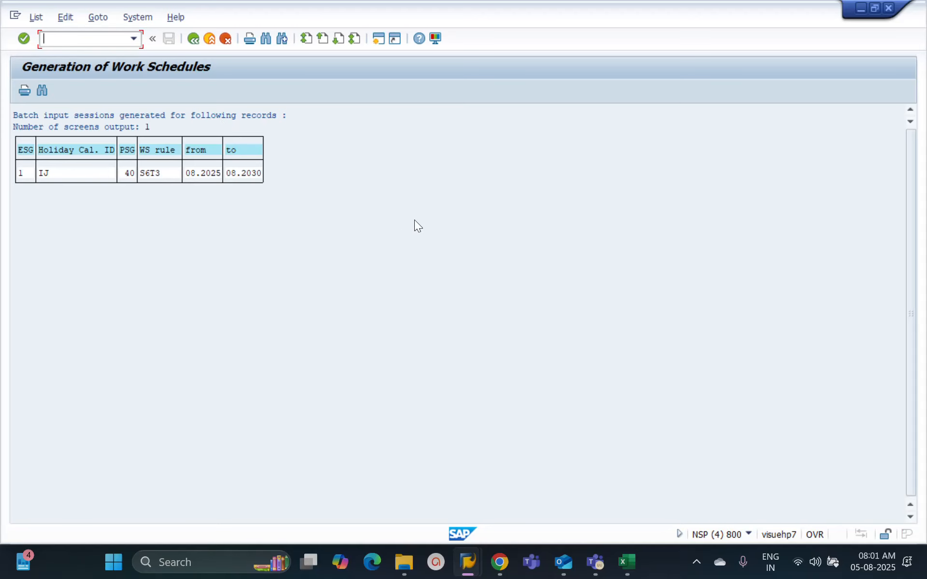
# Step: Reopen transaction SM35 to refresh the session overview, select the newly generated session of 05.08.2025, and compare it with the generation output list
pyautogui.hotkey('alt', 'Tab')
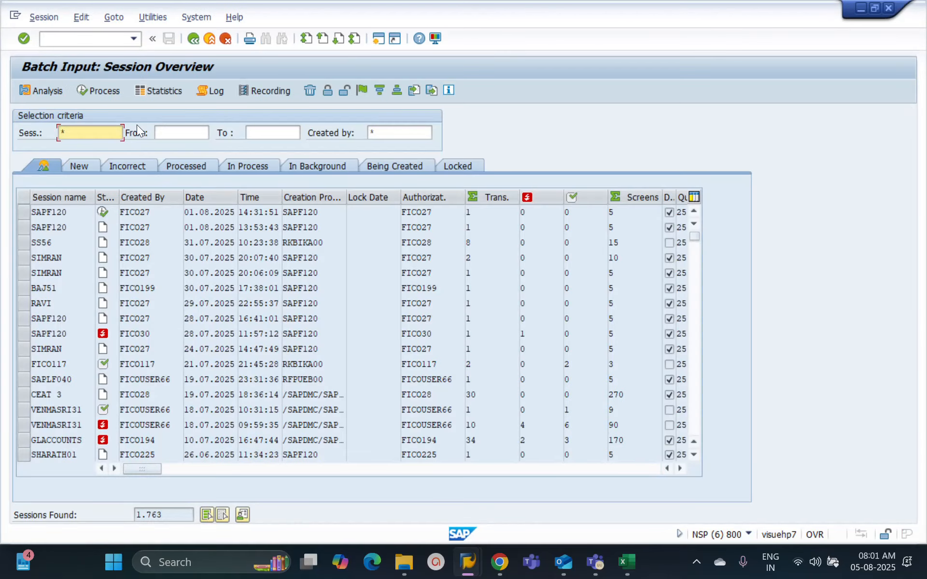
pyautogui.click(193, 38)
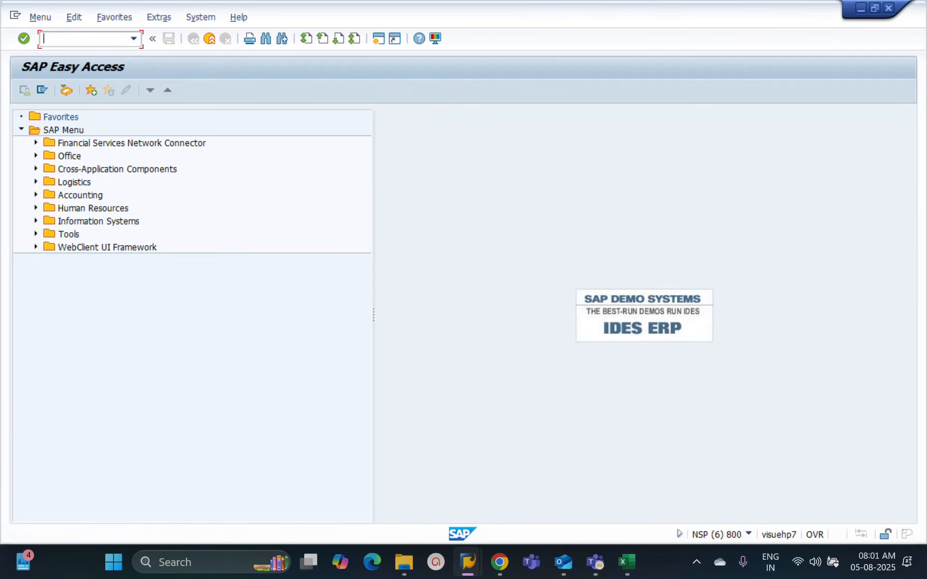
pyautogui.write('sm35')
pyautogui.press('Return')
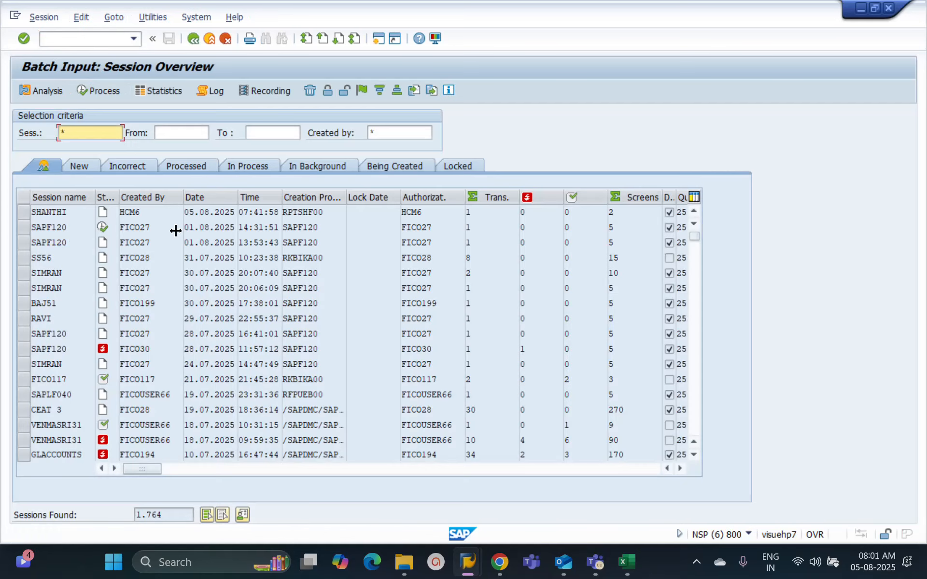
pyautogui.click(23, 213)
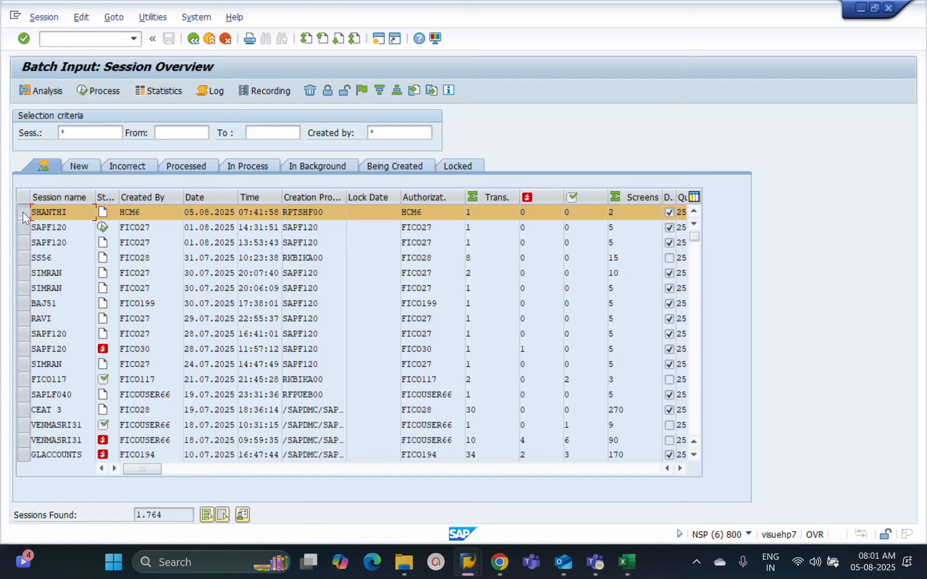
pyautogui.hotkey('alt', 'Tab')
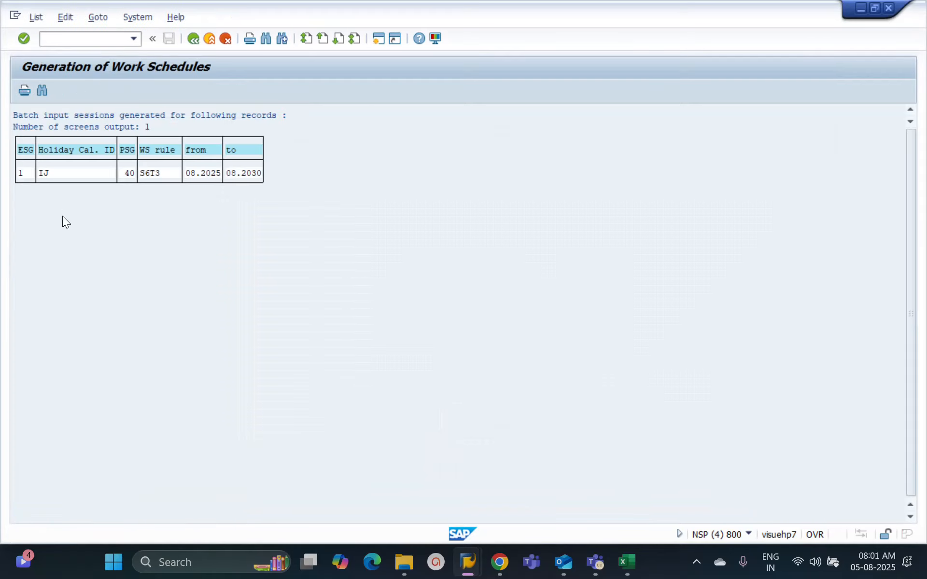
pyautogui.hotkey('alt', 'Tab')
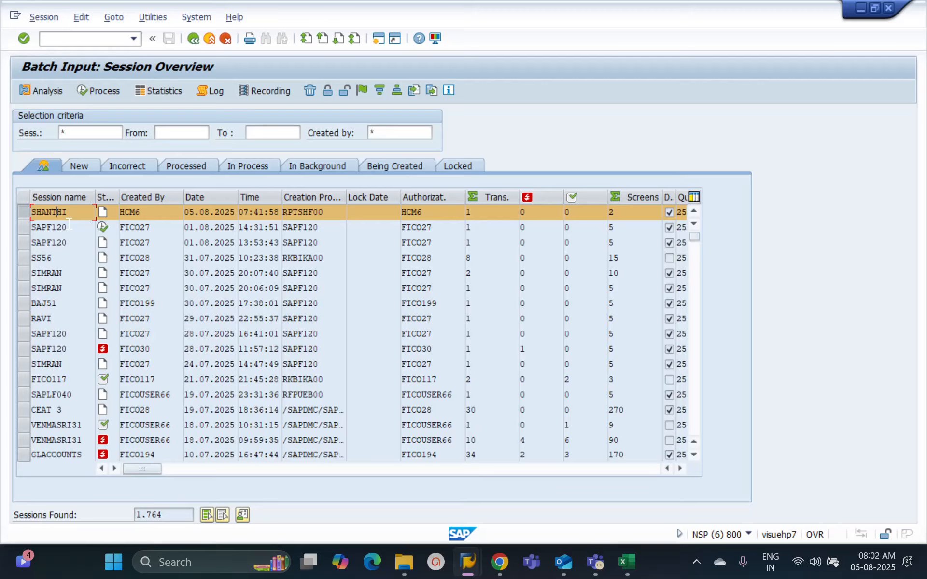
# Step: Return to the work schedule generation selection screen and check its program name in the system information
pyautogui.press('F3')
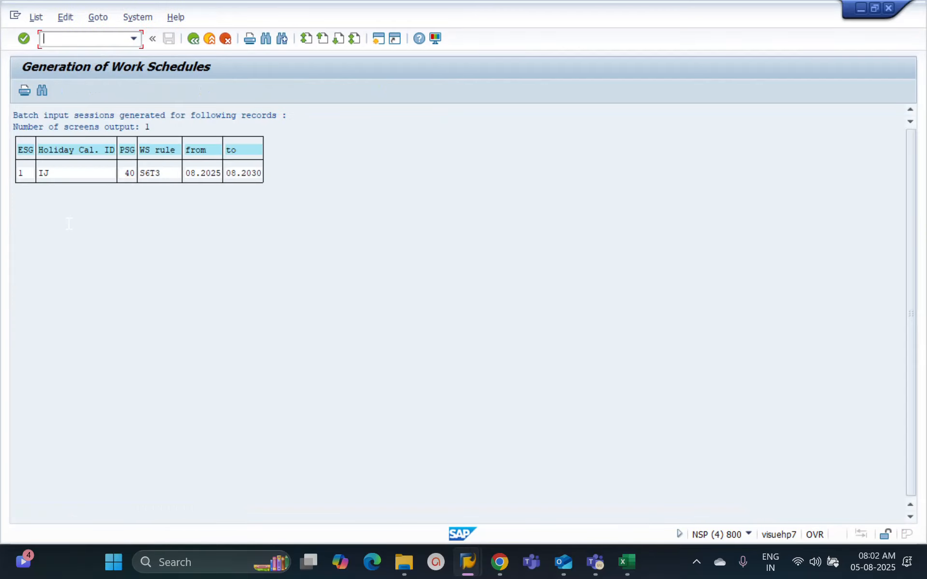
pyautogui.click(189, 41)
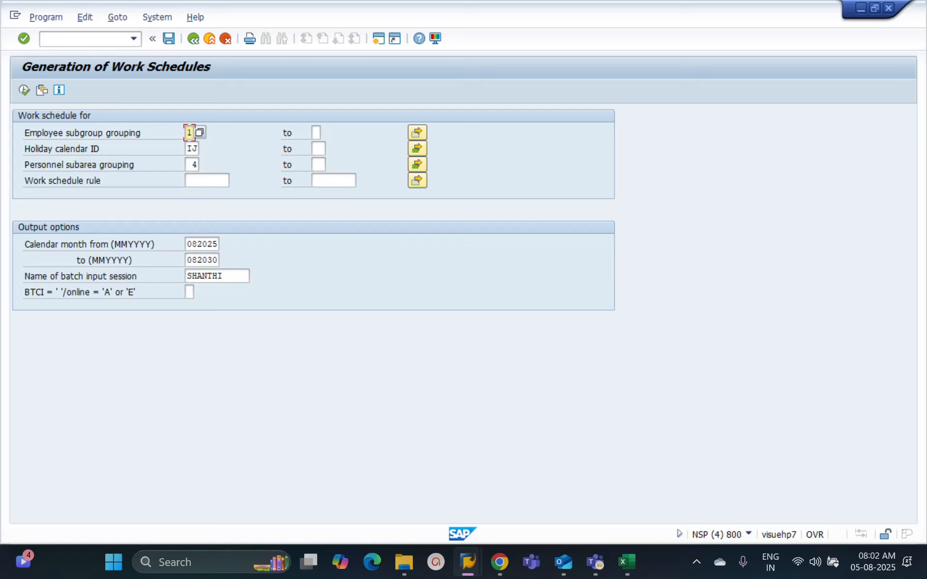
pyautogui.click(238, 276)
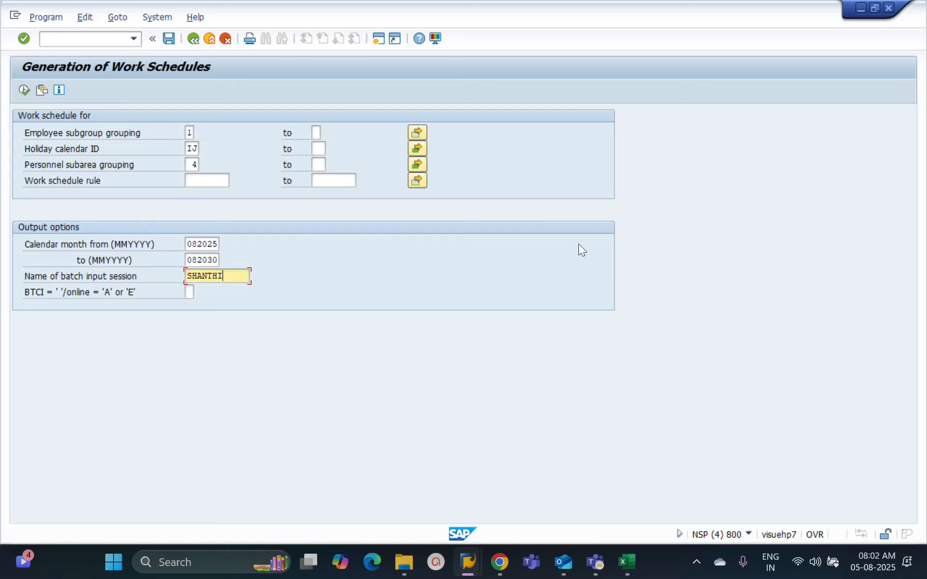
pyautogui.click(747, 534)
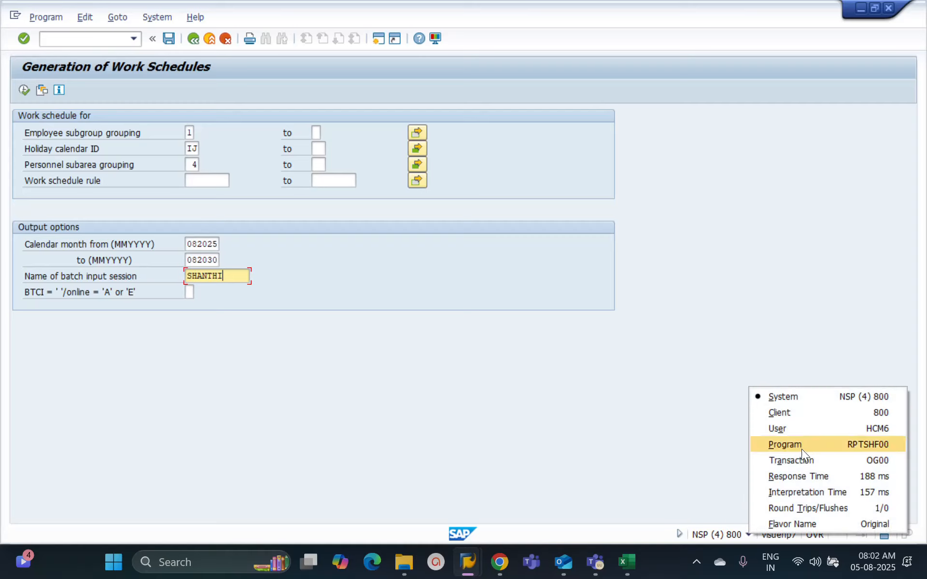
pyautogui.click(711, 498)
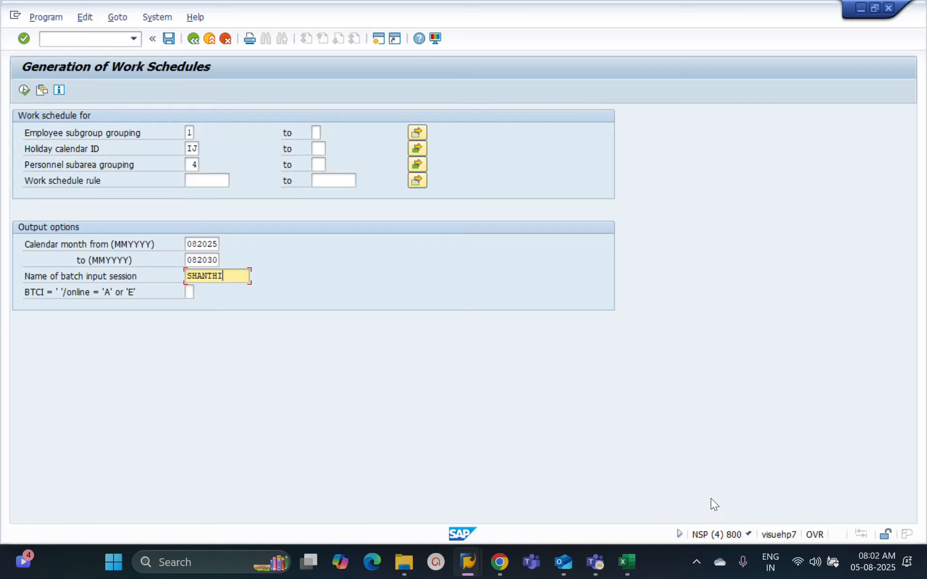
pyautogui.click(749, 534)
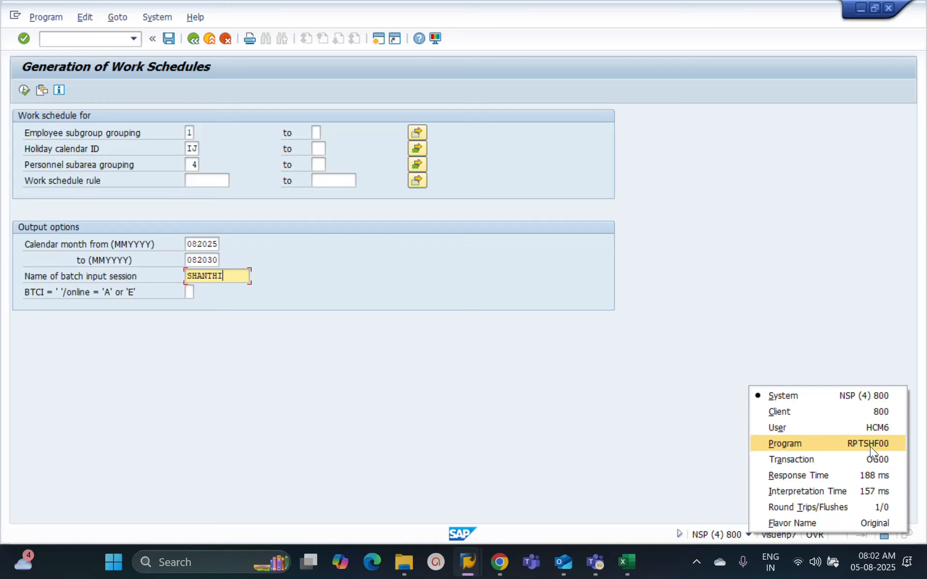
pyautogui.click(517, 416)
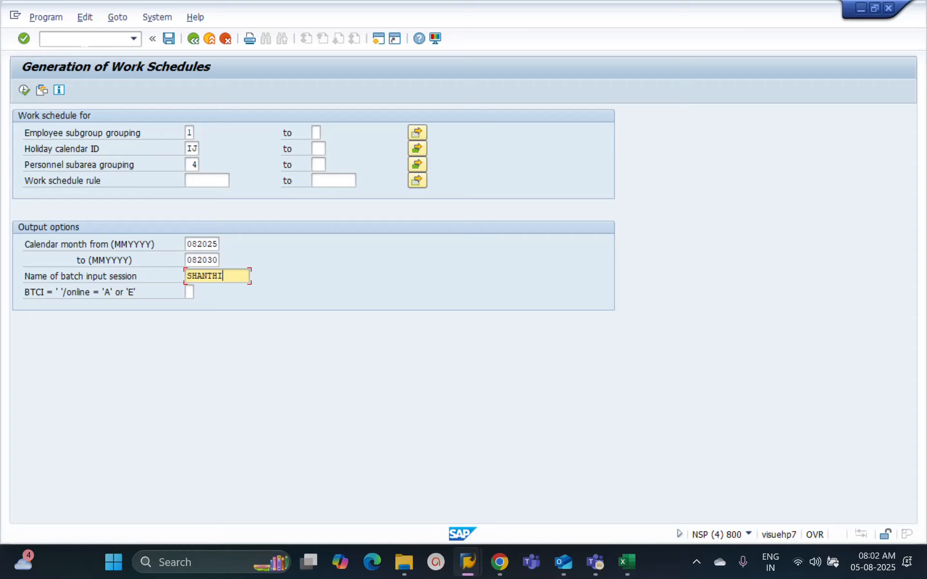
# Step: Open transaction SA38 in a new session
pyautogui.click(85, 42)
pyautogui.write('/osa3')
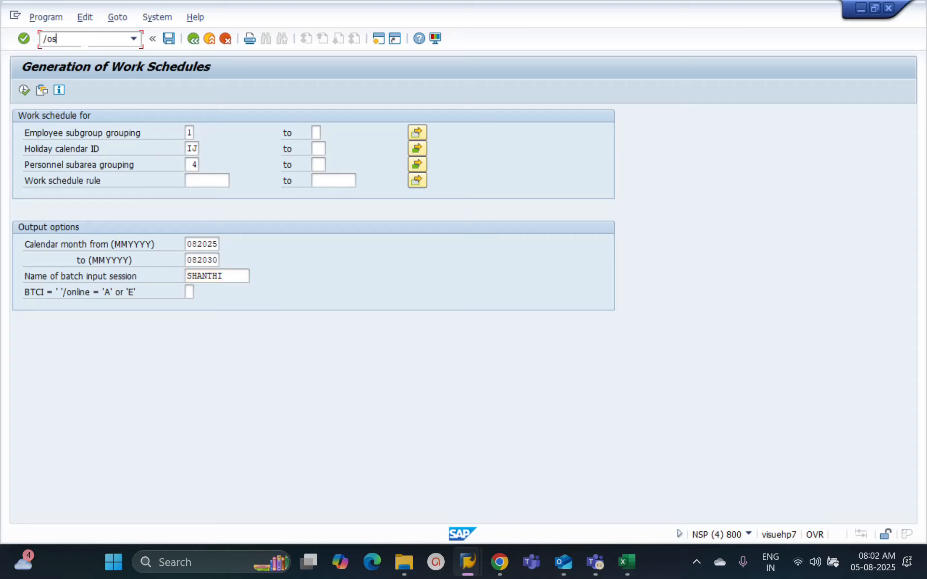
pyautogui.write('8')
pyautogui.press('Return')
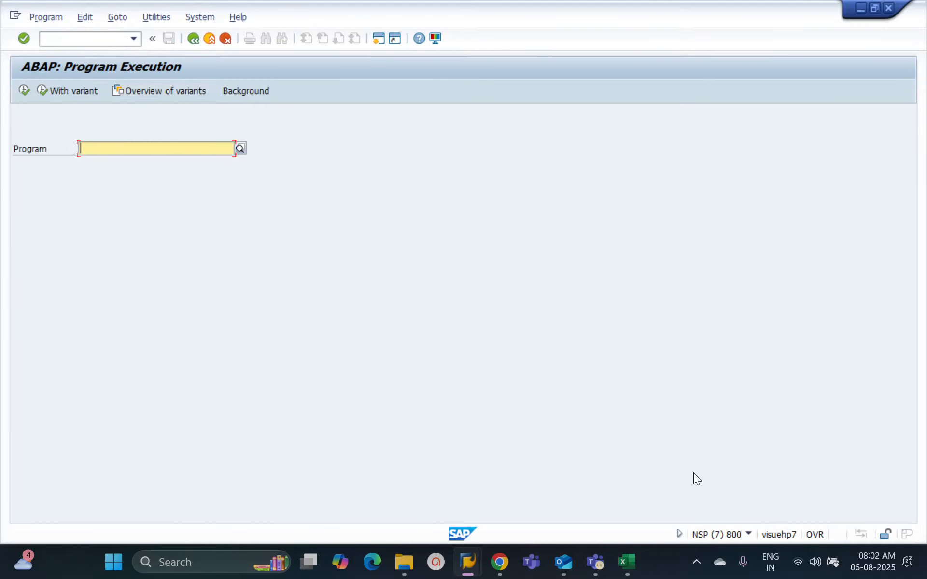
# Step: Recheck the program name of the work schedule generation screen, then enter RPTSHF00 in SA38 and execute it
pyautogui.hotkey('alt', 'Tab')
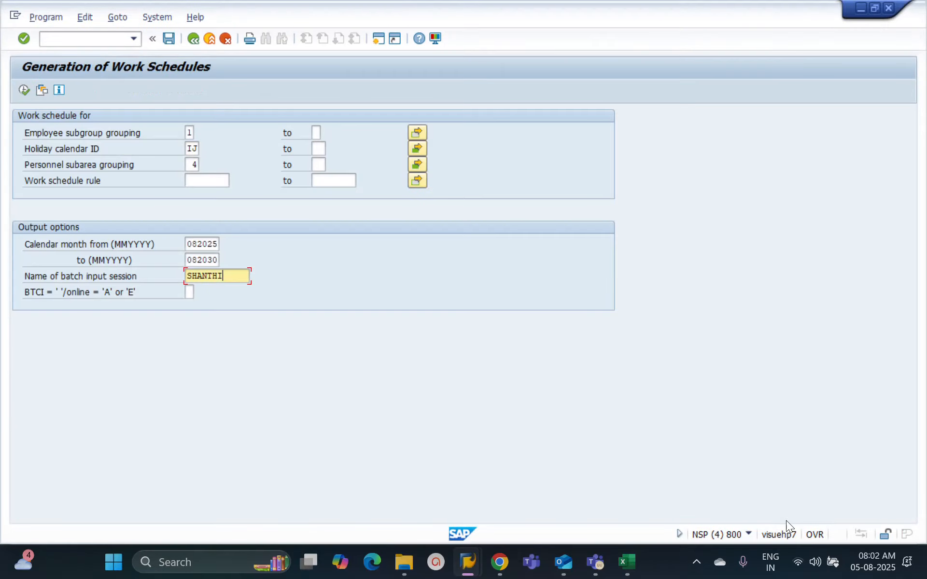
pyautogui.click(748, 534)
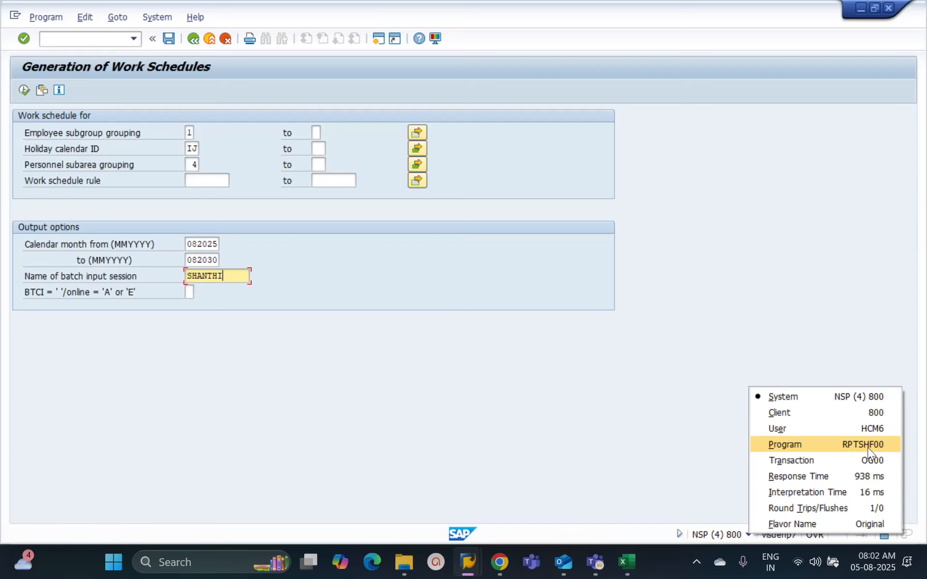
pyautogui.click(867, 447)
pyautogui.hotkey('alt', 'Tab')
pyautogui.write('R')
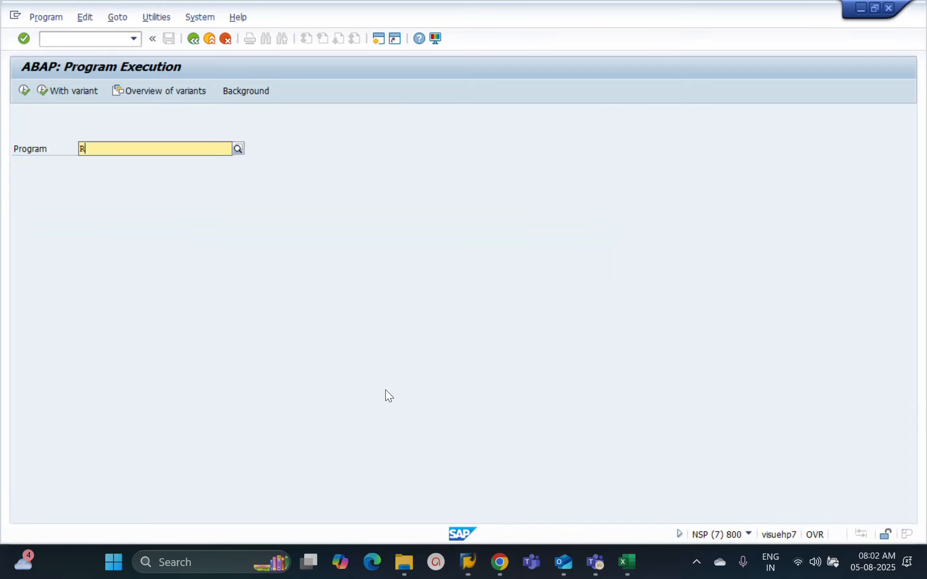
pyautogui.write('PTSHF0')
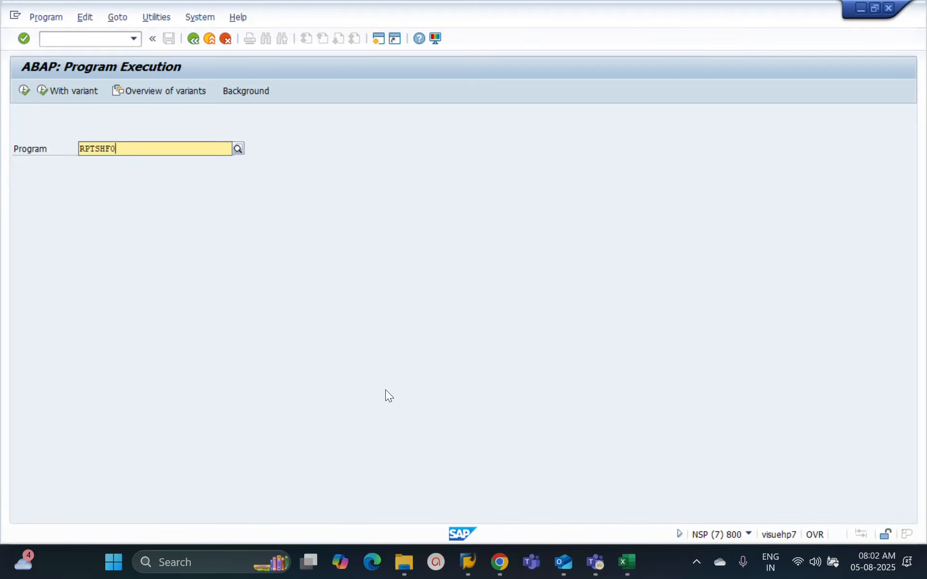
pyautogui.write('0')
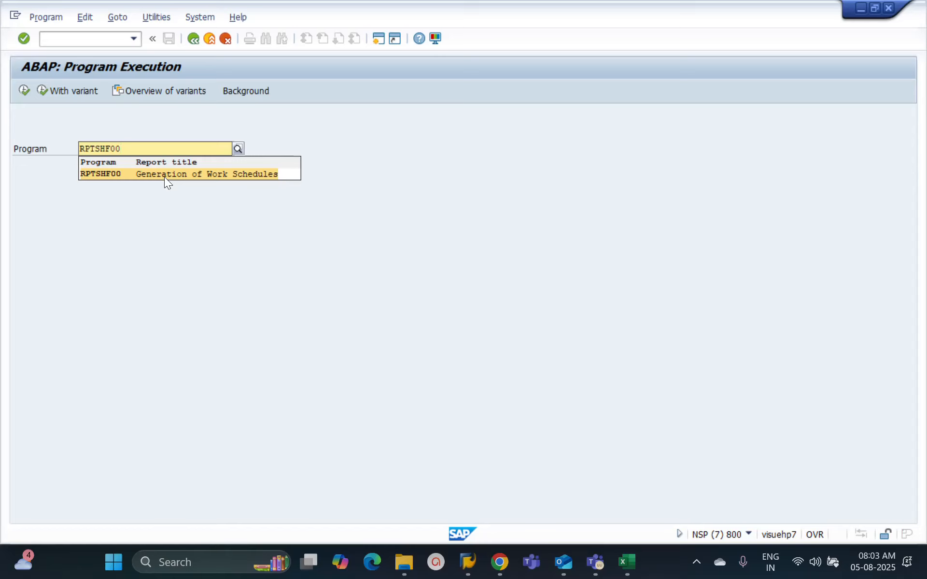
pyautogui.click(164, 177)
pyautogui.click(22, 91)
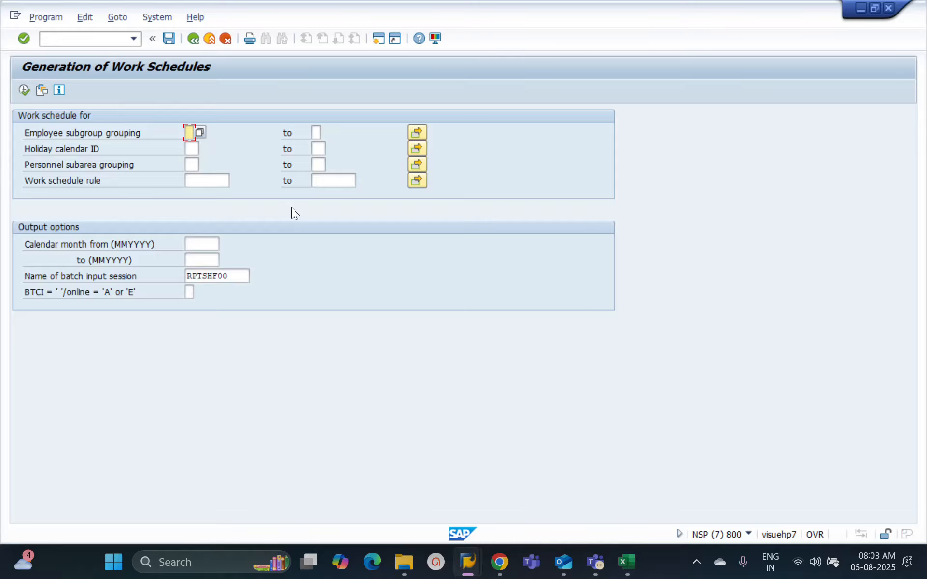
# Step: Return from the filled-in generation screen to the IMG and review the manual and batch work schedule generation activities
pyautogui.click(468, 562)
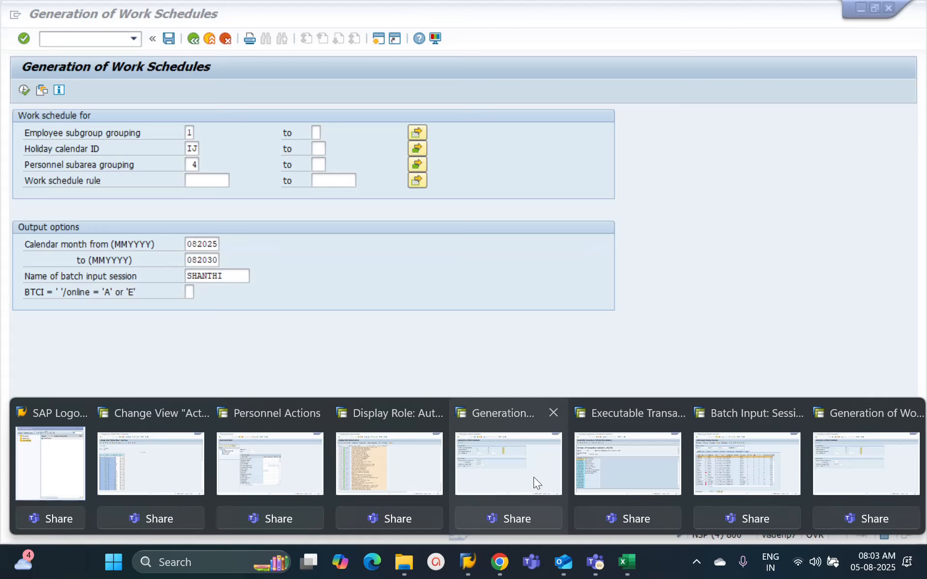
pyautogui.click(534, 477)
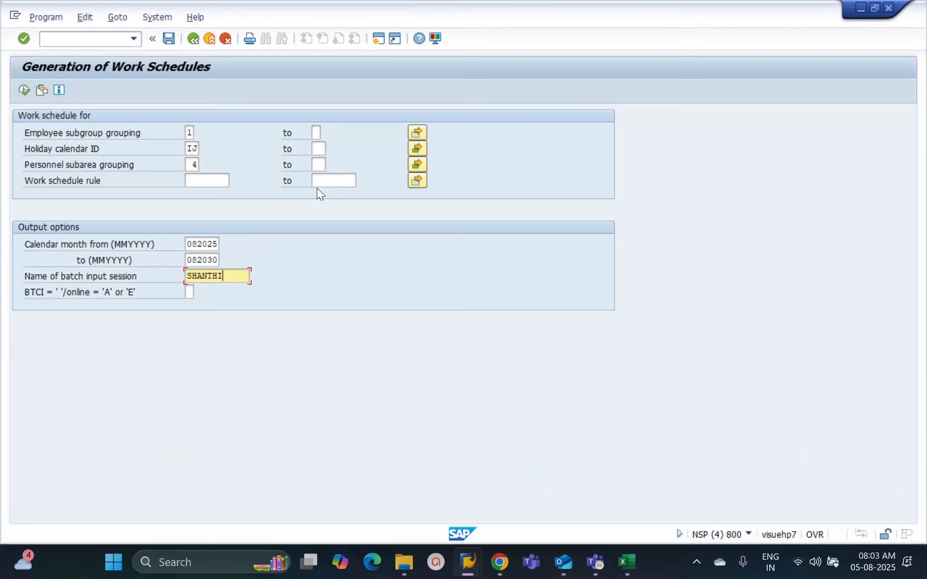
pyautogui.click(195, 43)
pyautogui.click(110, 429)
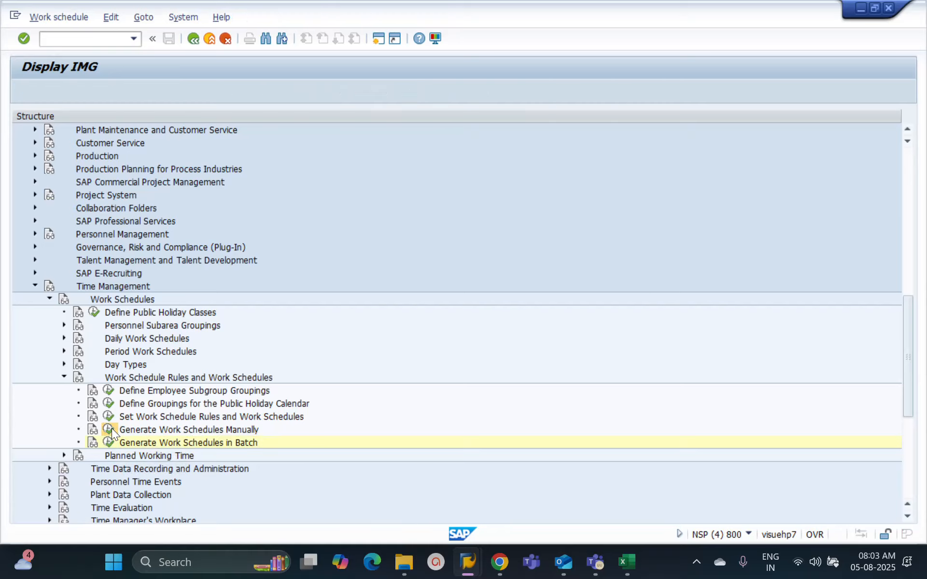
pyautogui.click(239, 213)
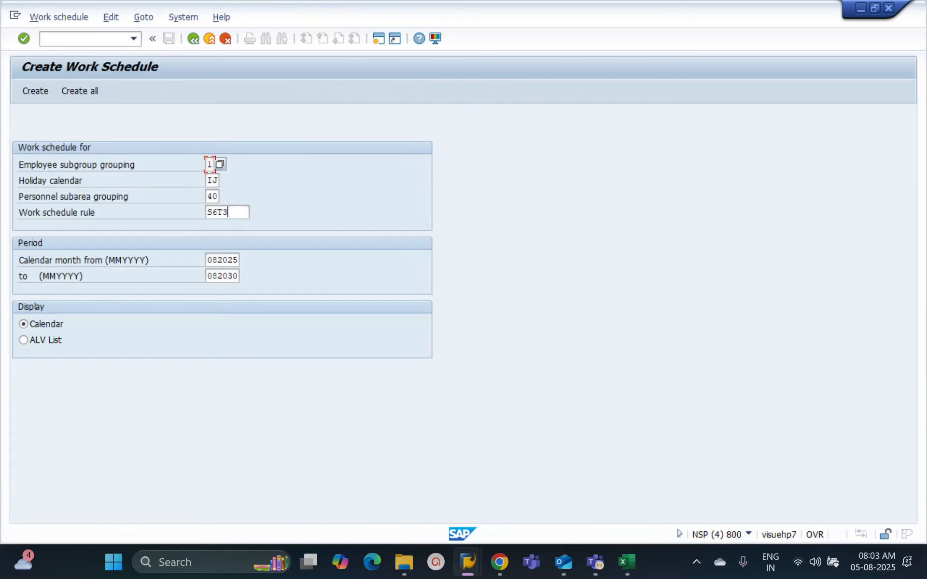
pyautogui.click(192, 39)
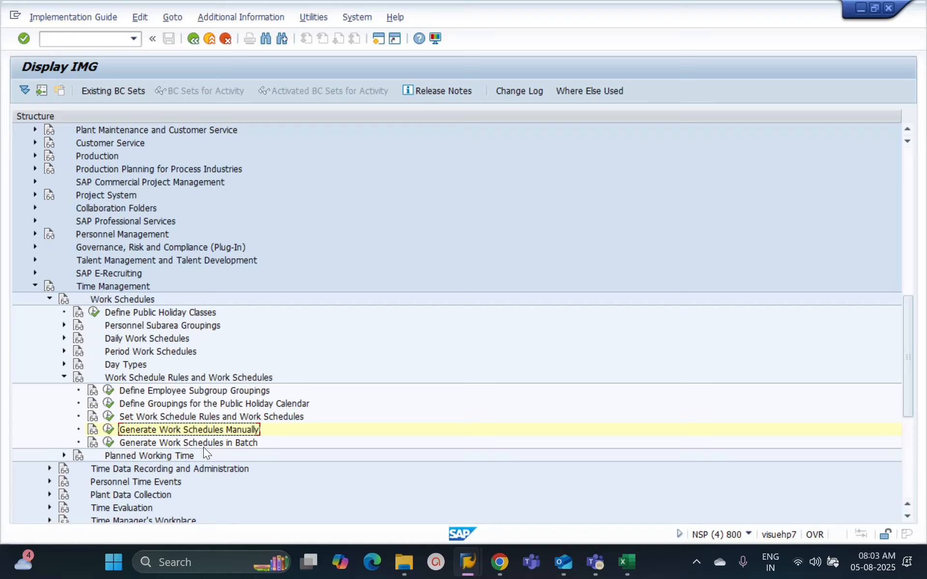
pyautogui.click(109, 442)
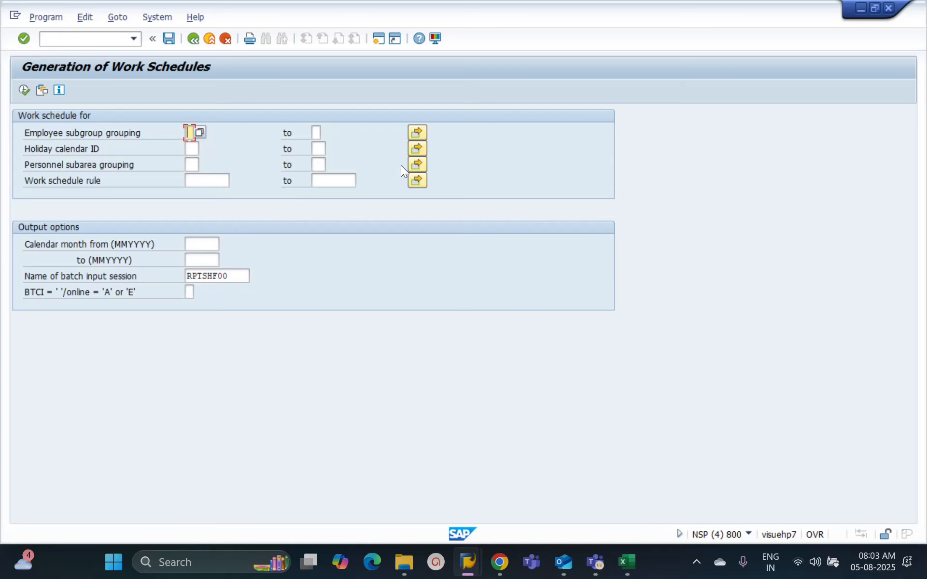
pyautogui.click(195, 39)
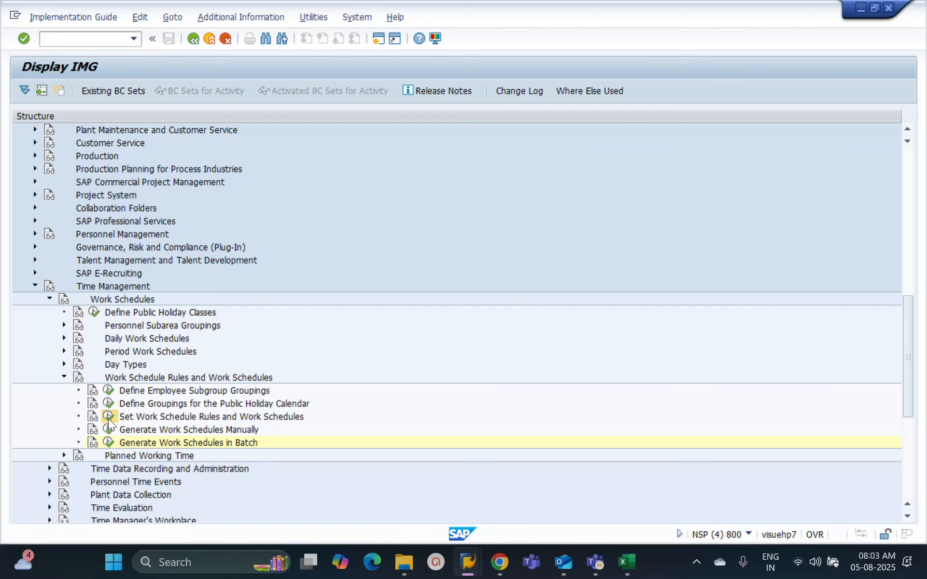
# Step: View the details of work schedule rule HPNF in the IMG, then reopen batch generation at the BTCI field
pyautogui.click(109, 417)
pyautogui.doubleClick(220, 204)
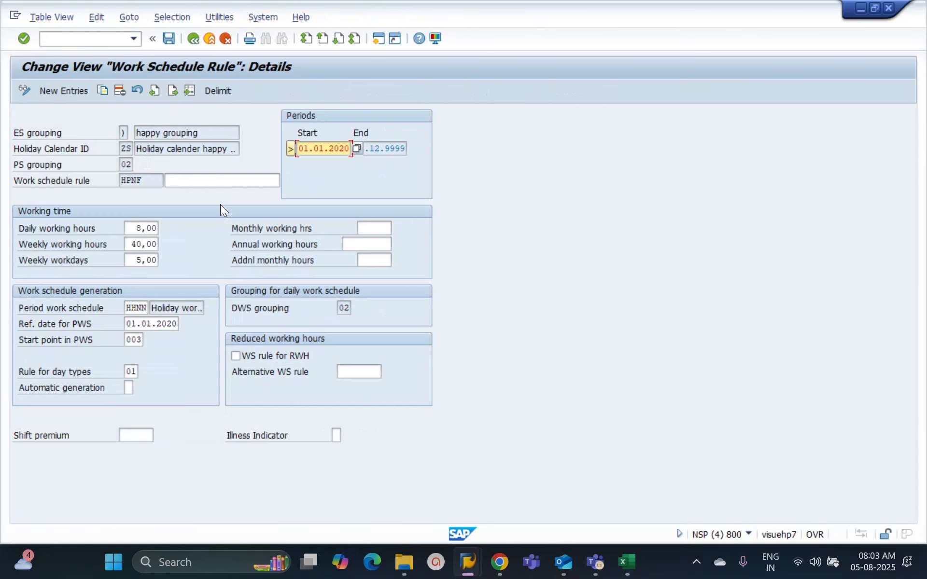
pyautogui.click(195, 39)
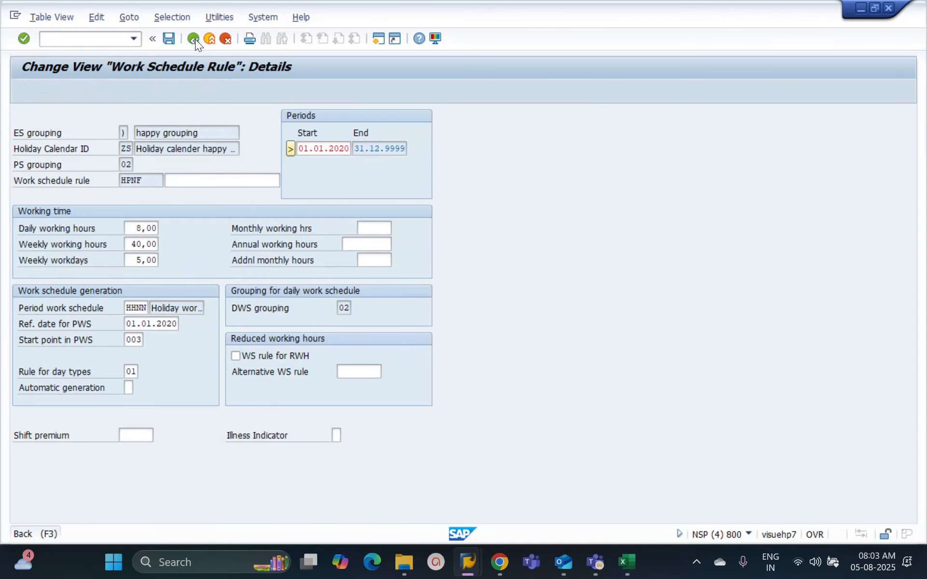
pyautogui.click(191, 39)
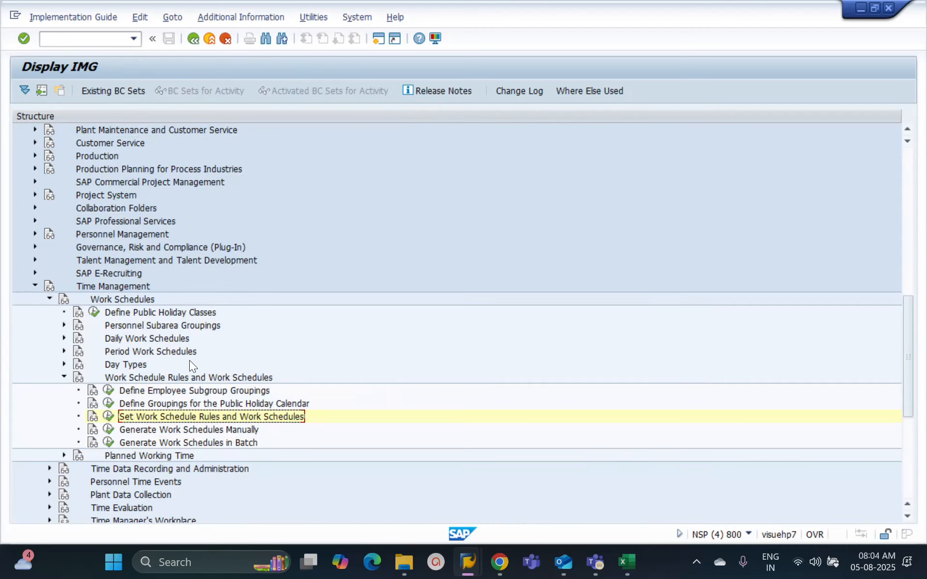
pyautogui.click(107, 443)
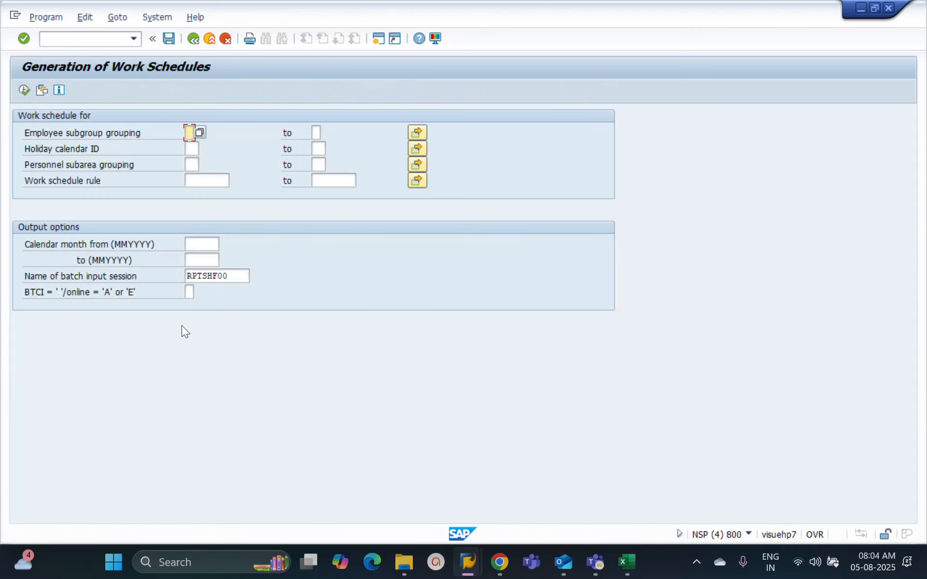
pyautogui.click(189, 292)
# Step: Switch to the SM35 session overview and process the selected session of 05.08.2025 in background mode
pyautogui.click(463, 552)
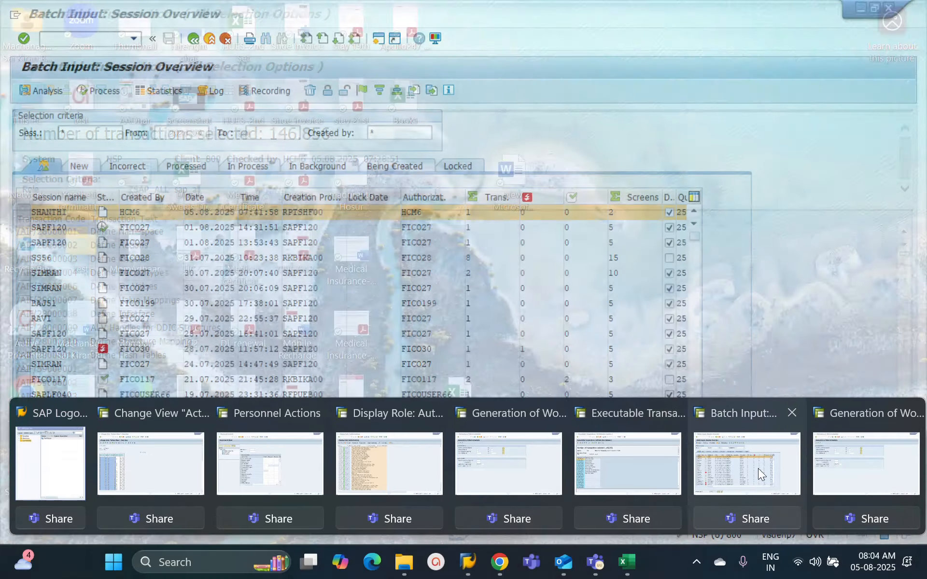
pyautogui.click(772, 467)
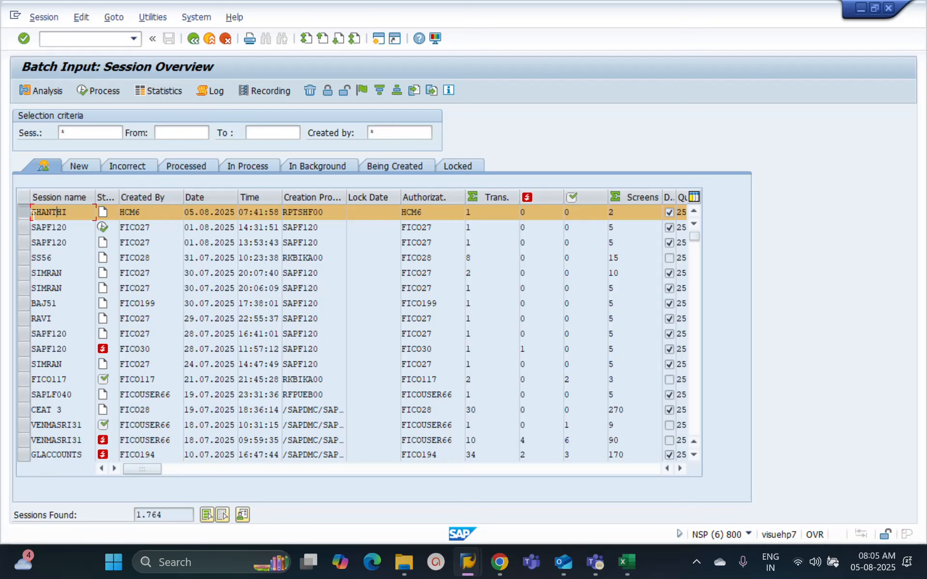
pyautogui.click(89, 87)
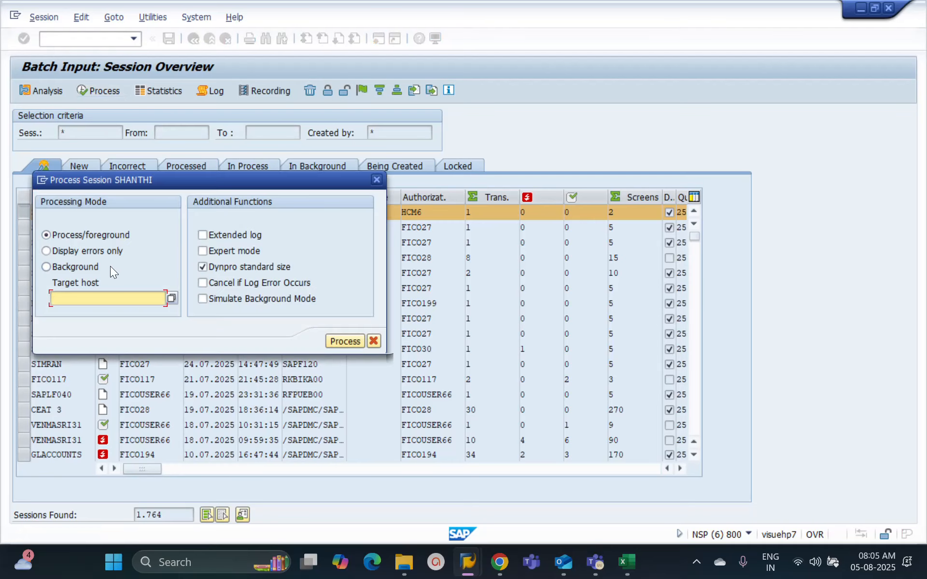
pyautogui.click(83, 265)
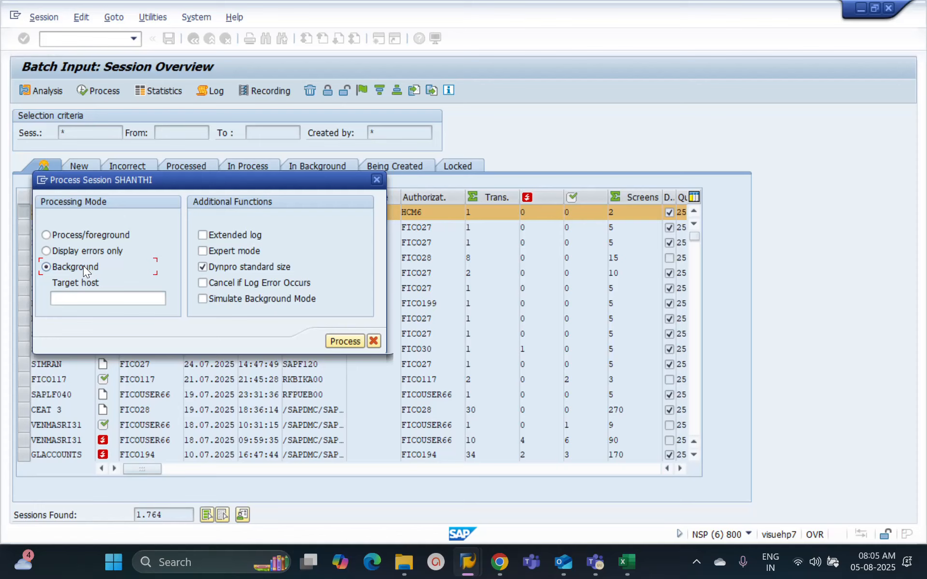
pyautogui.click(328, 342)
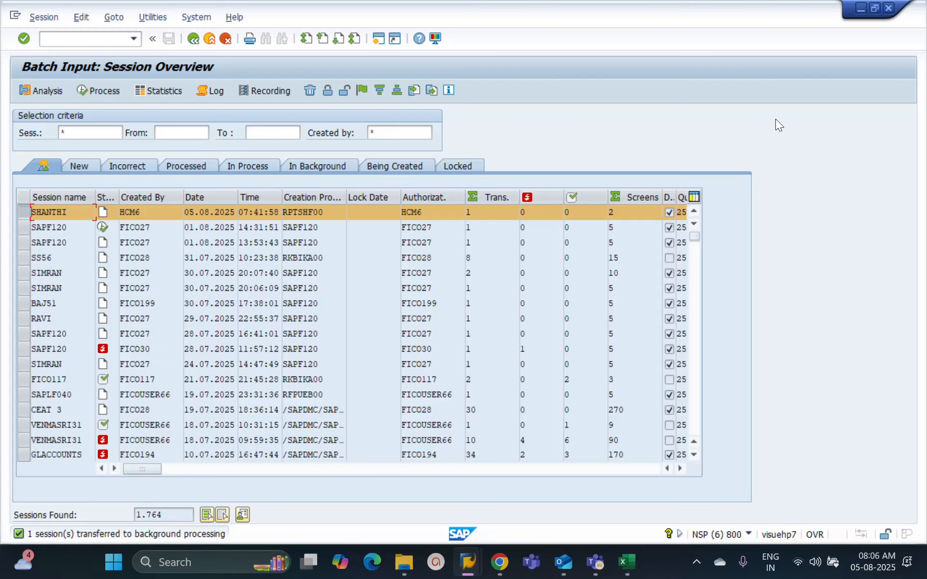
# Step: Examine the transactions and screens in the analysis of the 05.08.2025 session, then leave the session overview
pyautogui.doubleClick(295, 212)
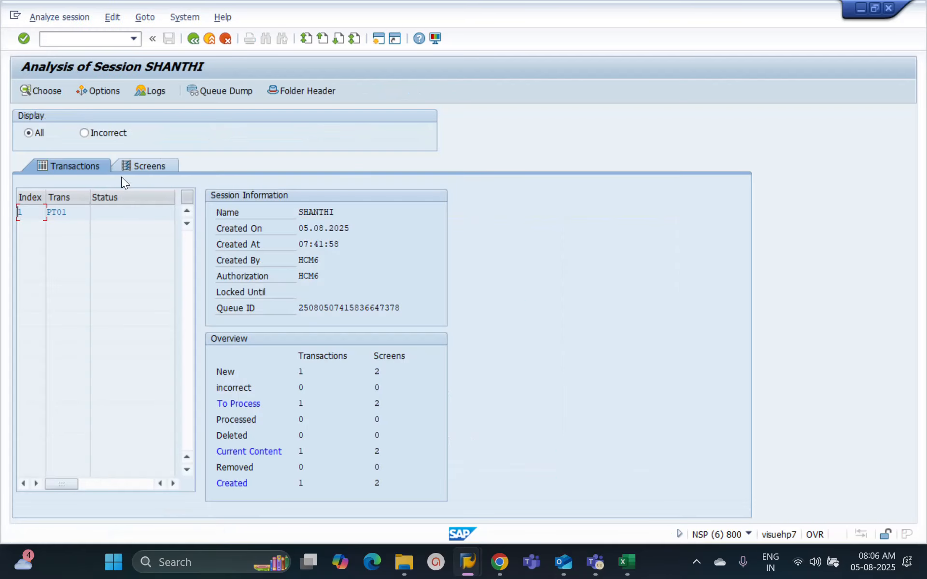
pyautogui.click(146, 166)
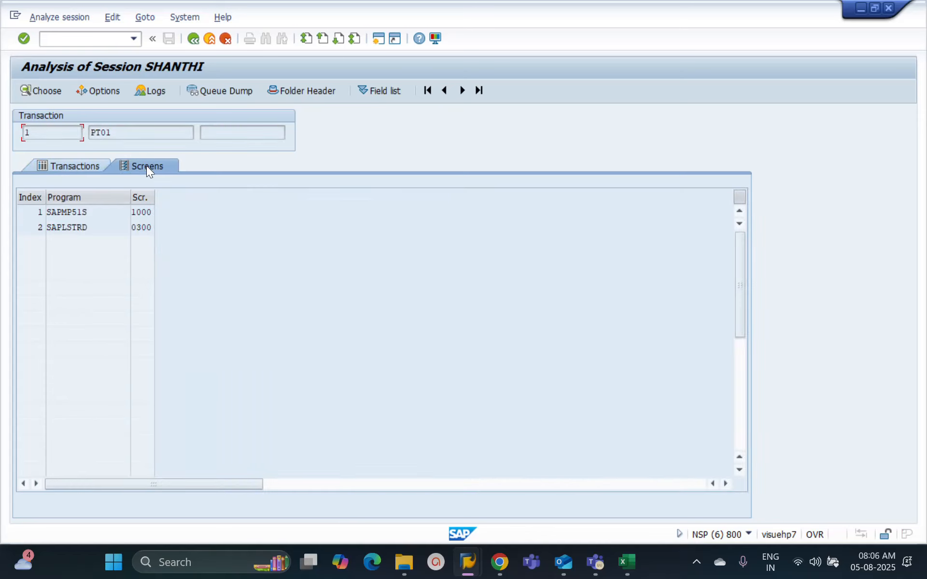
pyautogui.click(89, 170)
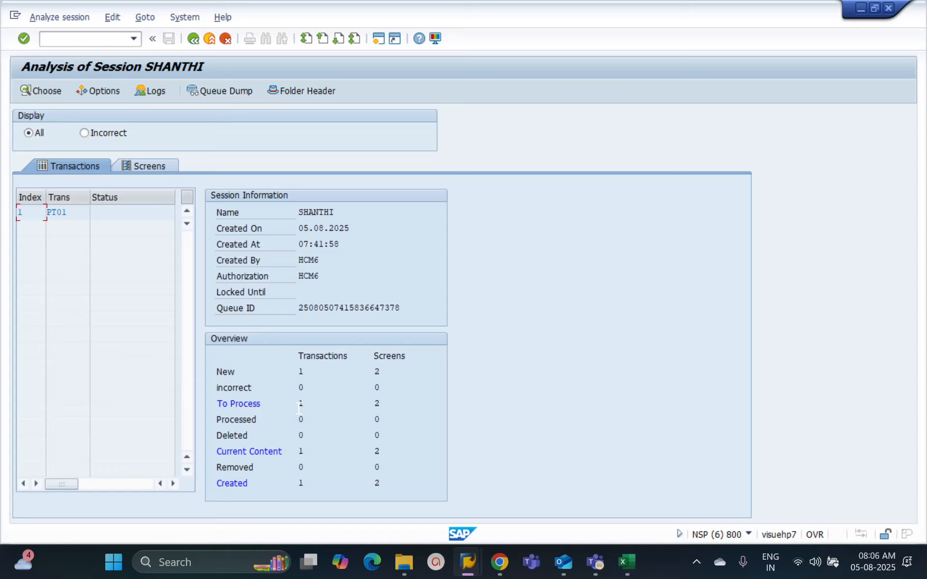
pyautogui.click(192, 39)
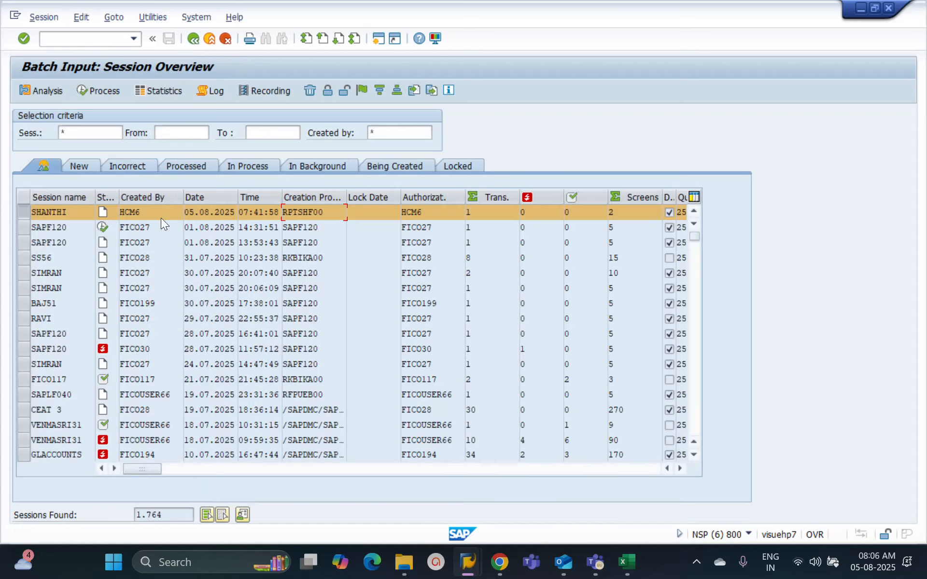
pyautogui.doubleClick(160, 213)
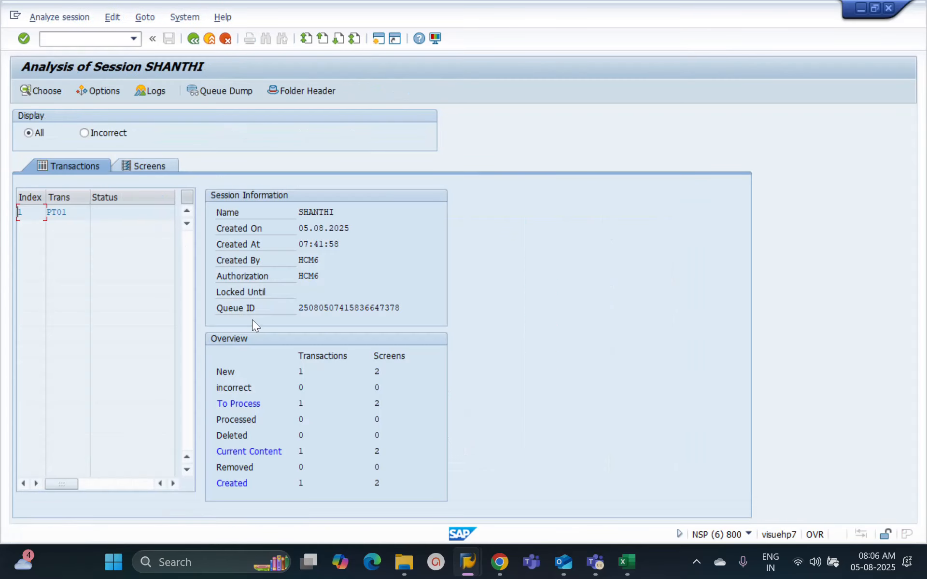
pyautogui.click(191, 37)
pyautogui.click(192, 39)
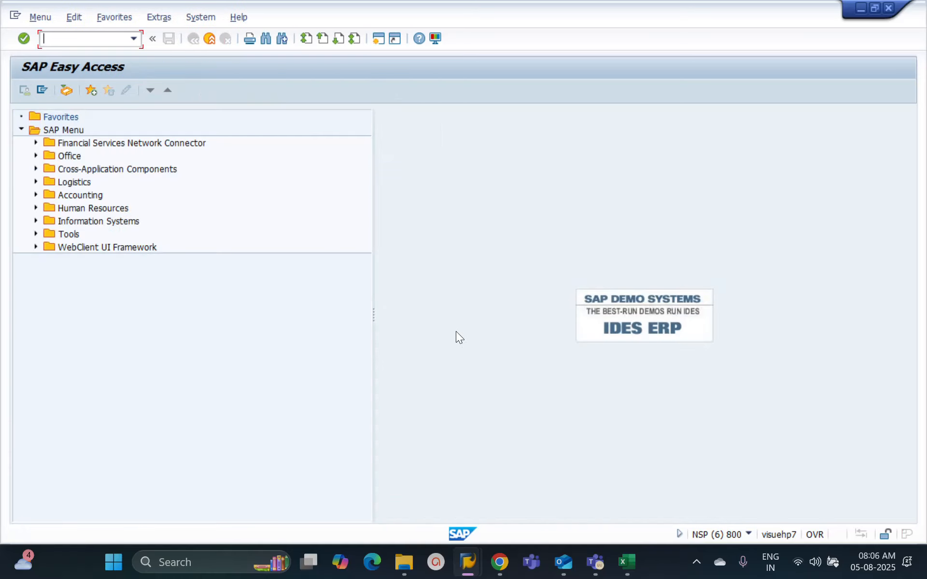
# Step: Leave the authorization data and role display of ZSAP_ALL to return to the user's role assignments
pyautogui.click(467, 562)
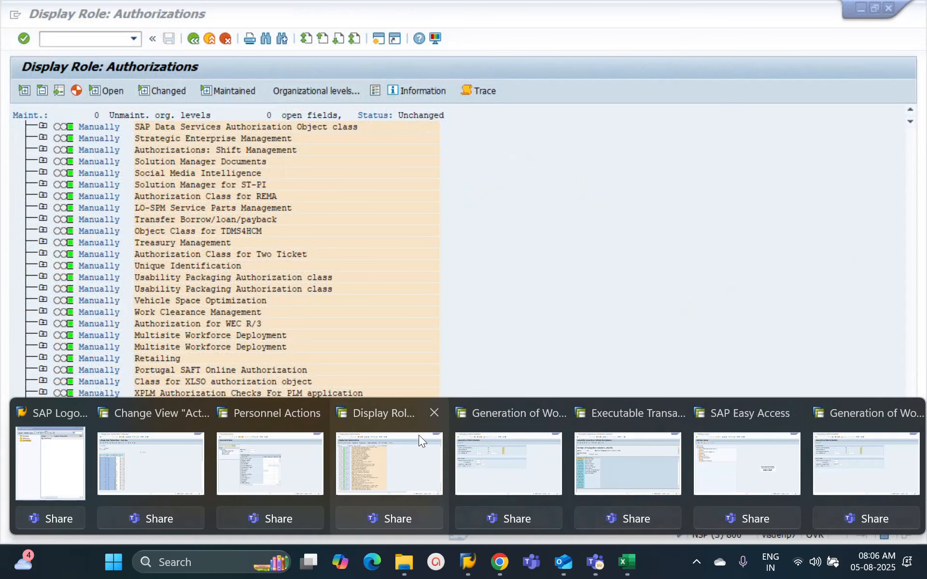
pyautogui.click(419, 436)
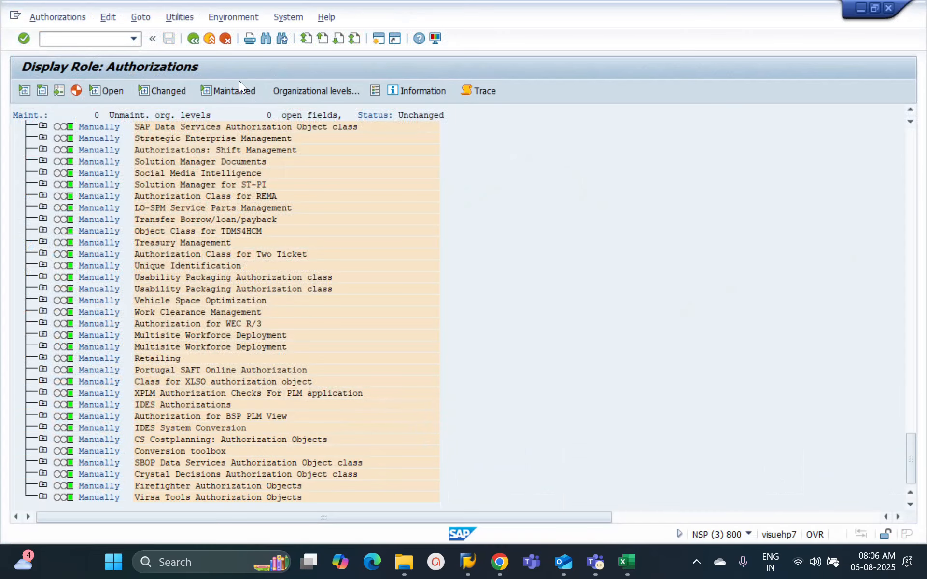
pyautogui.click(191, 39)
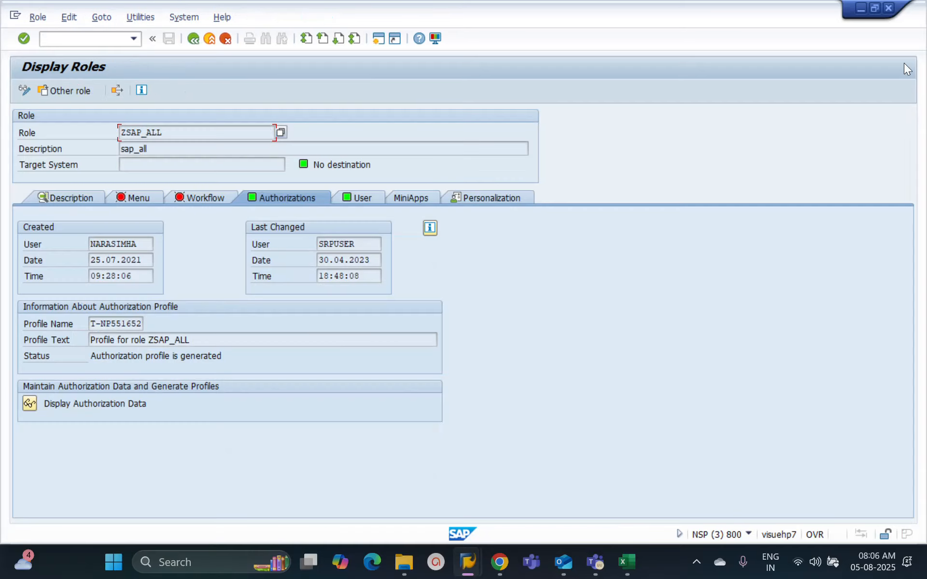
pyautogui.click(890, 8)
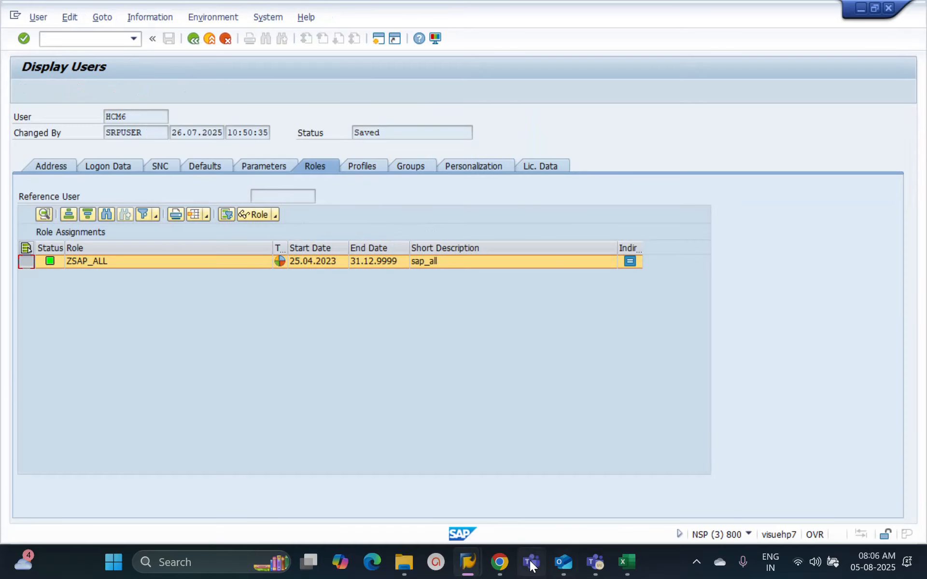
# Step: Revisit the BTCI field on the RPTSHF00 selection screen opened from SA38, then return to program execution
pyautogui.moveTo(476, 563)
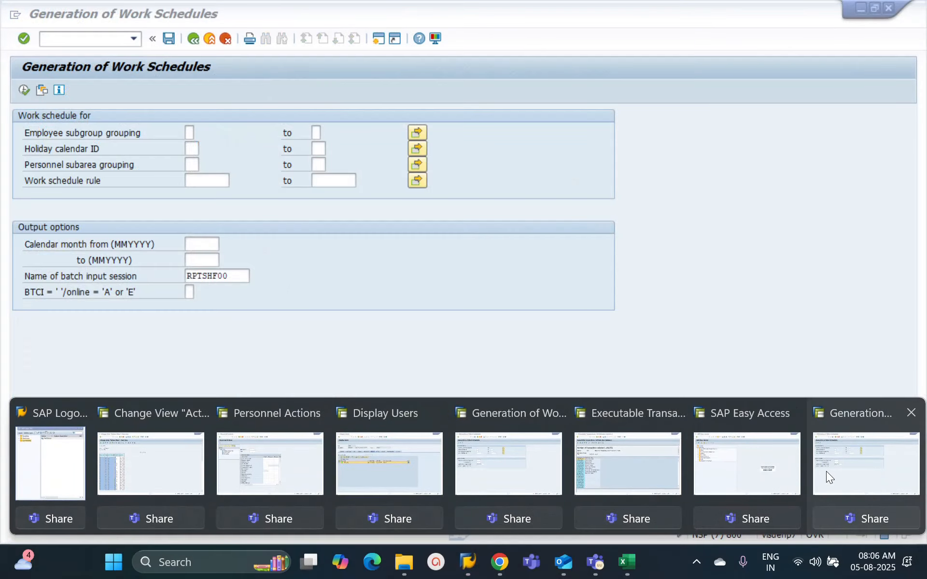
pyautogui.click(827, 471)
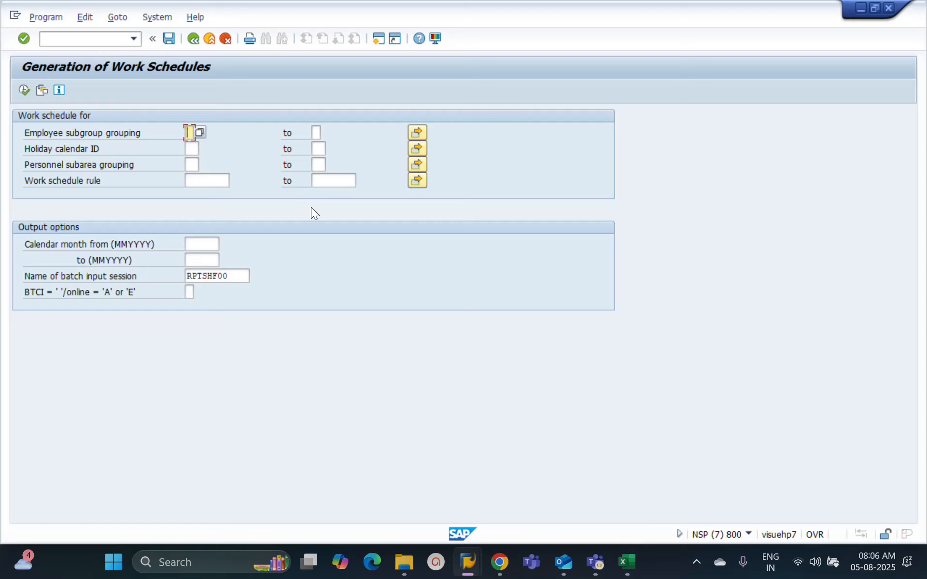
pyautogui.click(189, 292)
pyautogui.click(192, 38)
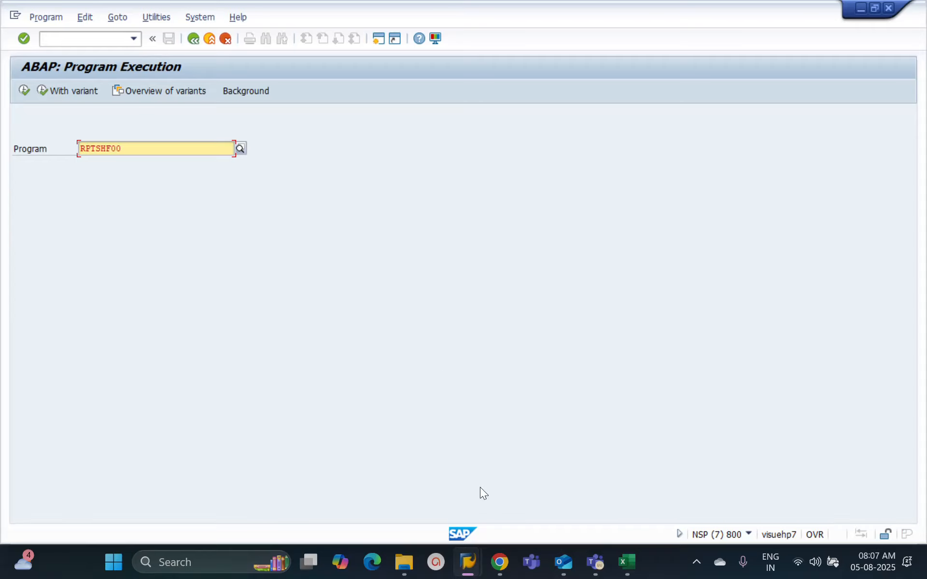
# Step: Switch to the Generation of Work Schedules session and return from it to the IMG structure
pyautogui.click(467, 562)
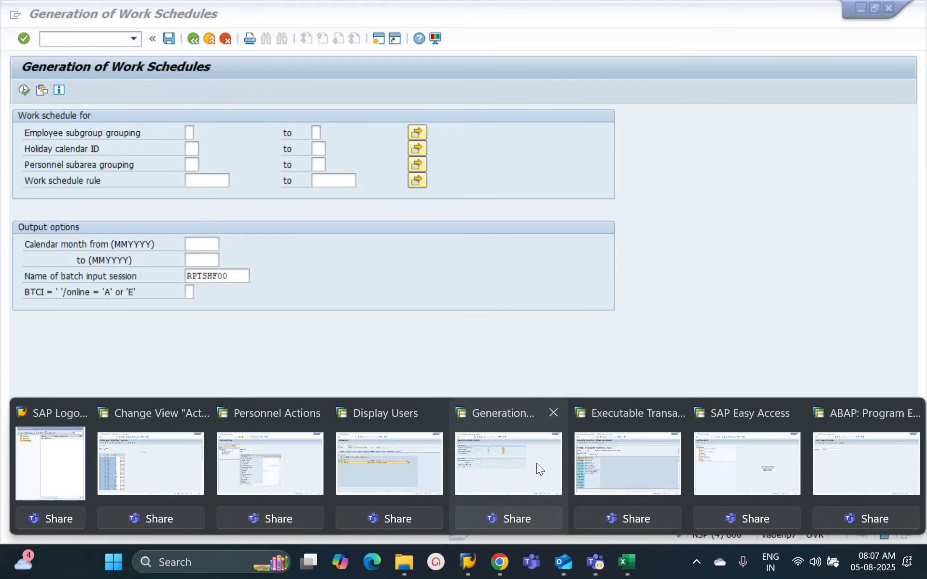
pyautogui.click(537, 464)
pyautogui.click(195, 42)
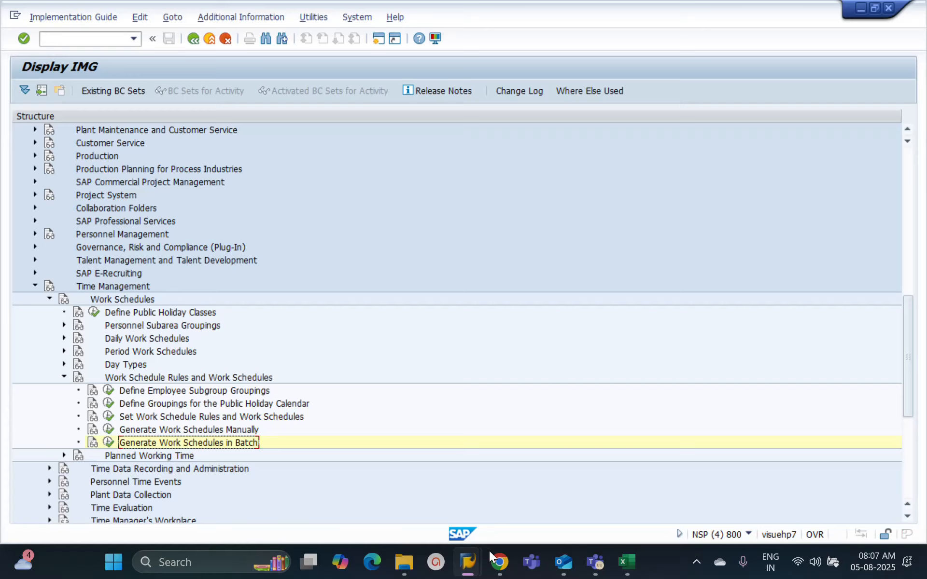
# Step: Switch to the SAP HCM Batch 2 meeting window in Teams
pyautogui.moveTo(604, 564)
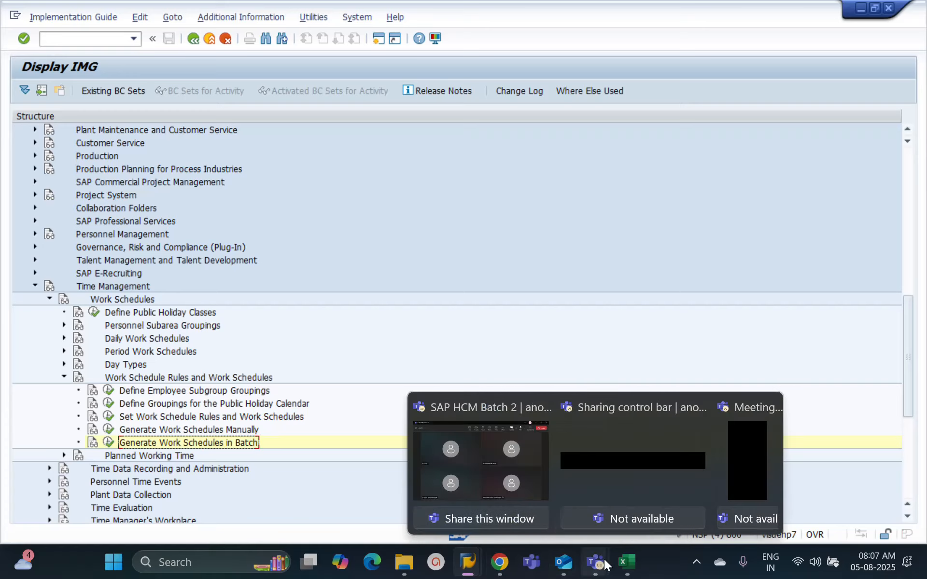
pyautogui.click(684, 475)
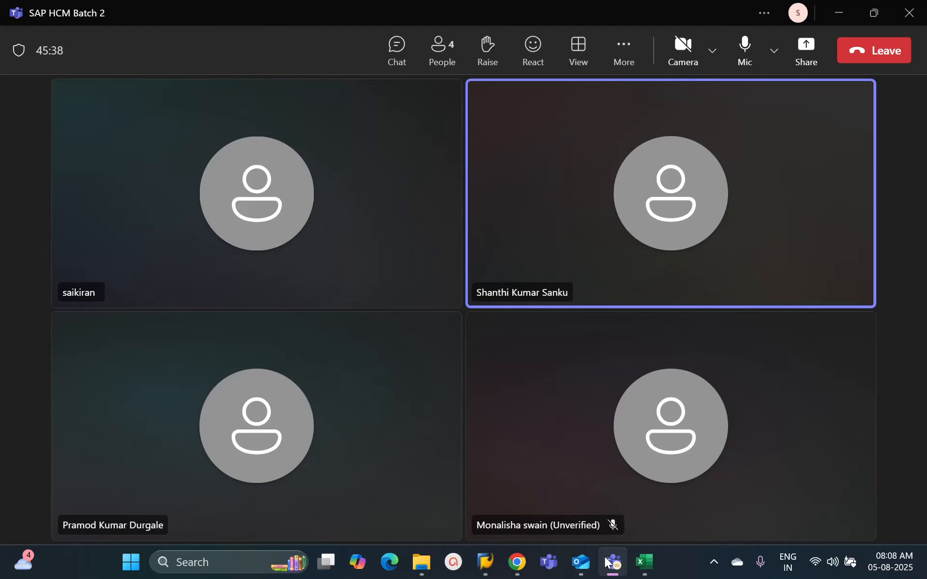
pyautogui.moveTo(606, 561)
pyautogui.click(597, 494)
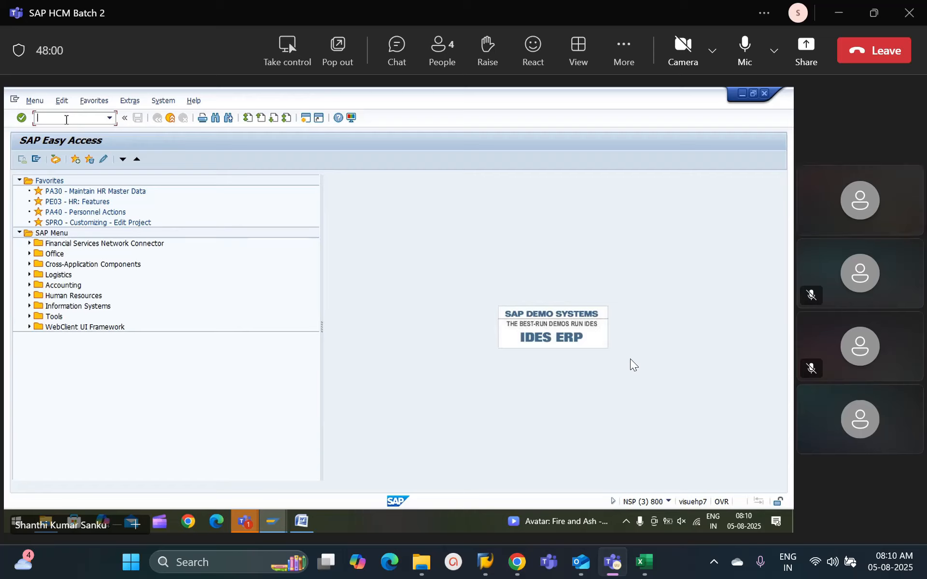
# Step: Open the SAP Calendar main menu from SAP Easy Access and display the Holiday calendar subobject
pyautogui.write('scal')
pyautogui.press('Return')
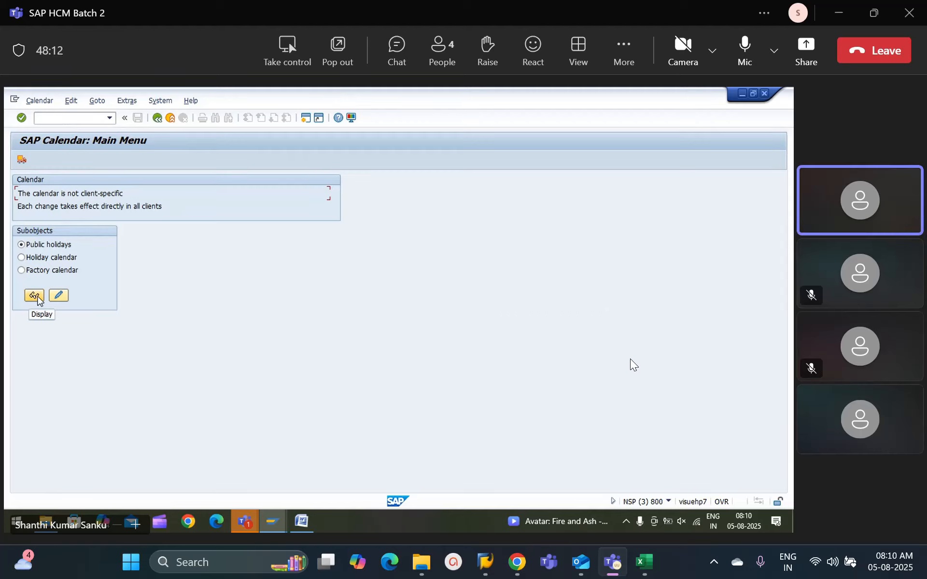
pyautogui.click(22, 257)
pyautogui.click(35, 295)
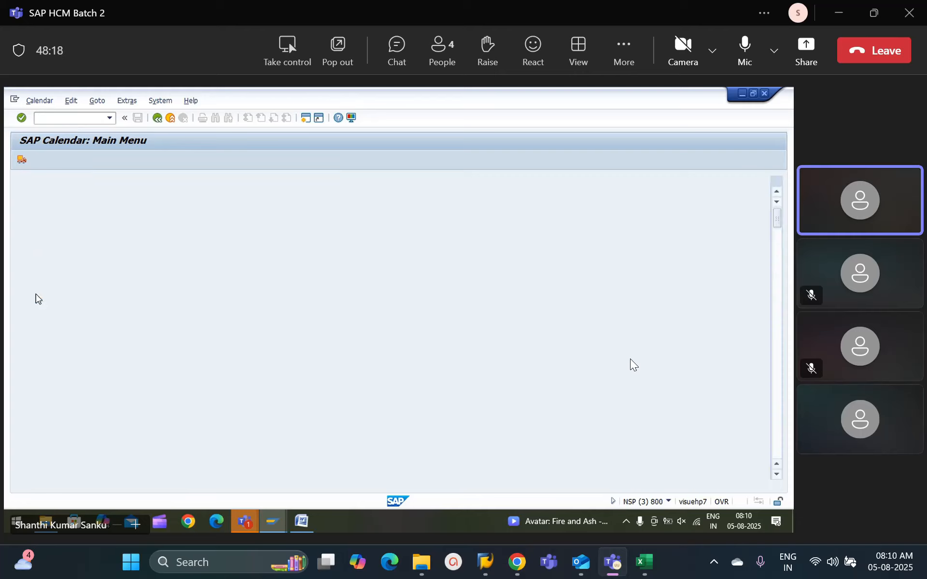
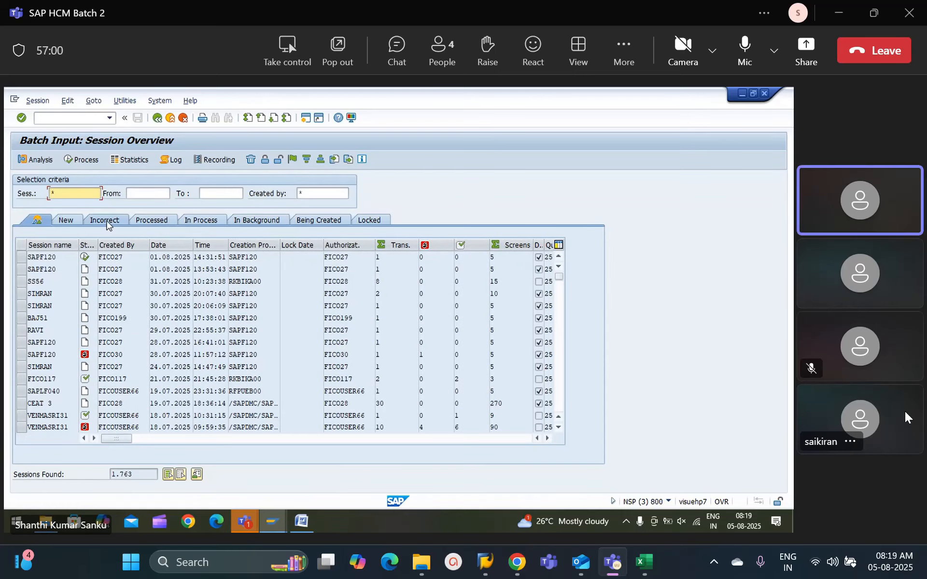
# Step: Review the batch input sessions by status, from new and incorrect through those being created, then leave the session overview
pyautogui.click(66, 221)
pyautogui.click(102, 221)
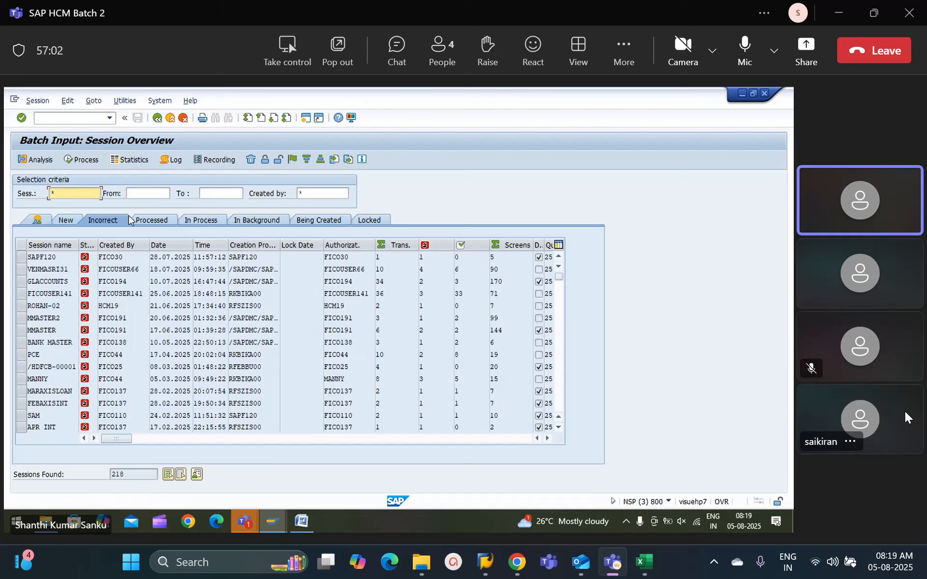
pyautogui.click(151, 220)
pyautogui.click(197, 222)
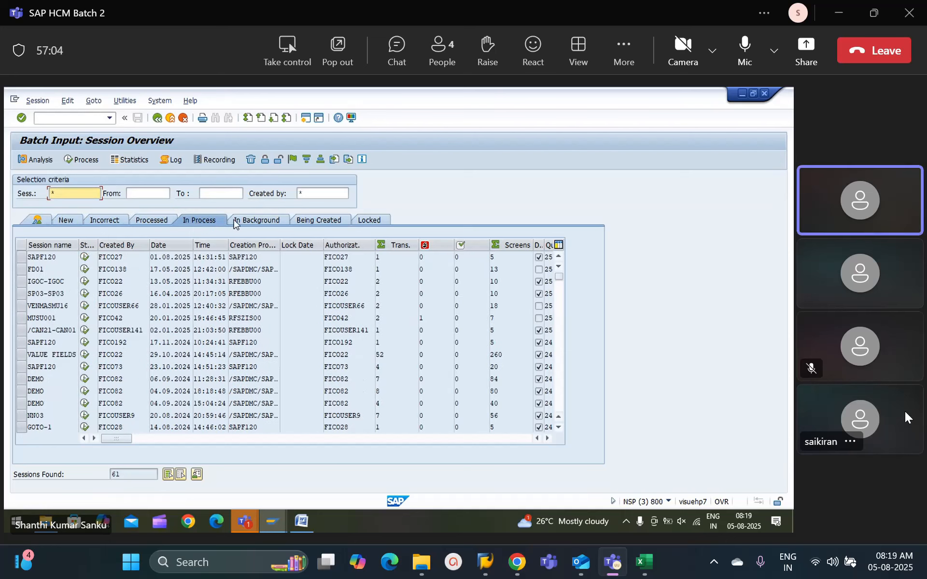
pyautogui.click(268, 221)
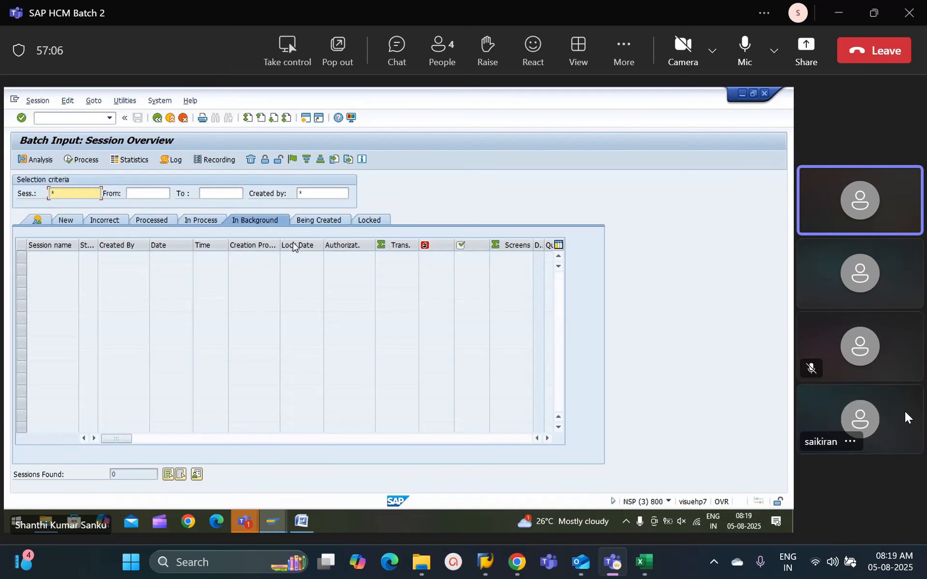
pyautogui.click(318, 220)
pyautogui.click(263, 223)
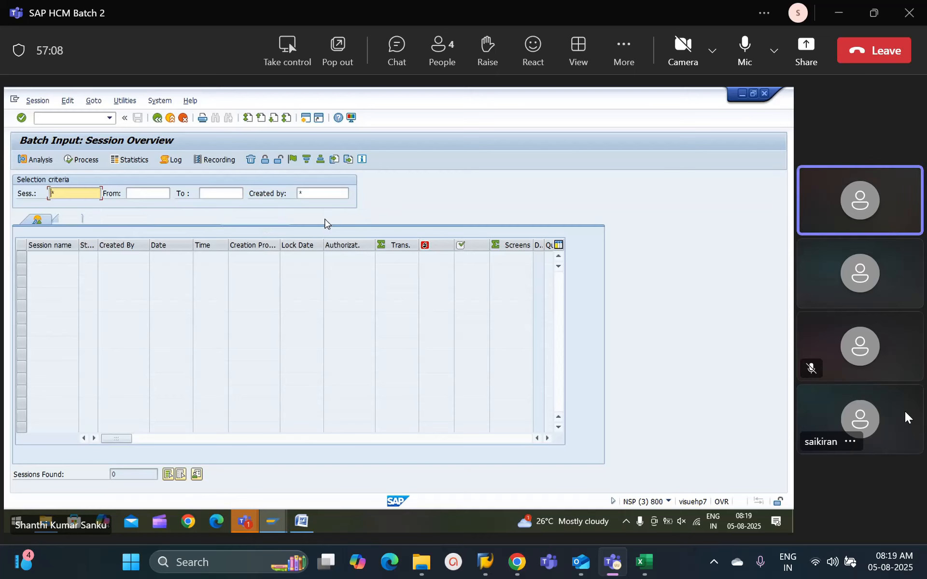
pyautogui.click(324, 221)
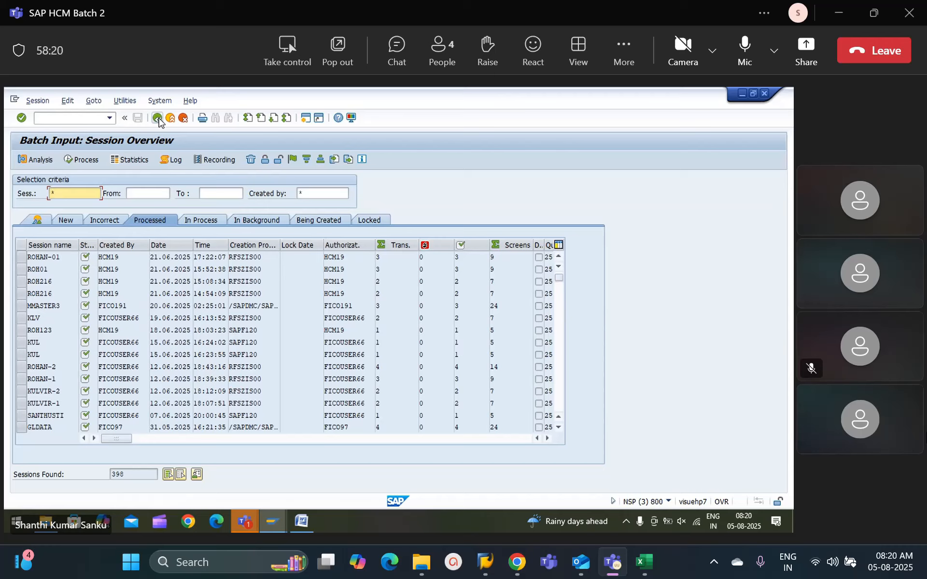
pyautogui.click(159, 119)
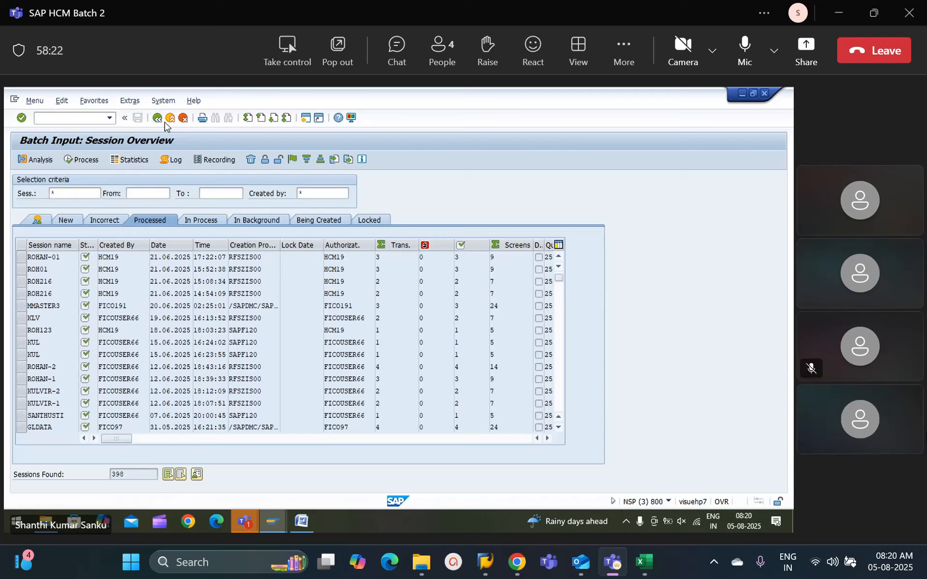
# Step: Start transaction SE16 and bring up the selection screen for table T552A
pyautogui.click(77, 121)
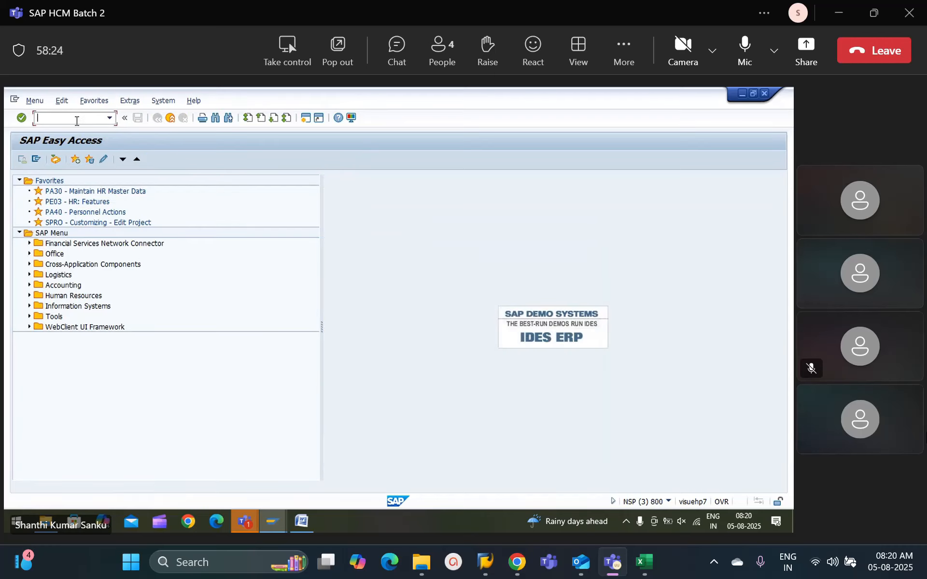
pyautogui.write('se16')
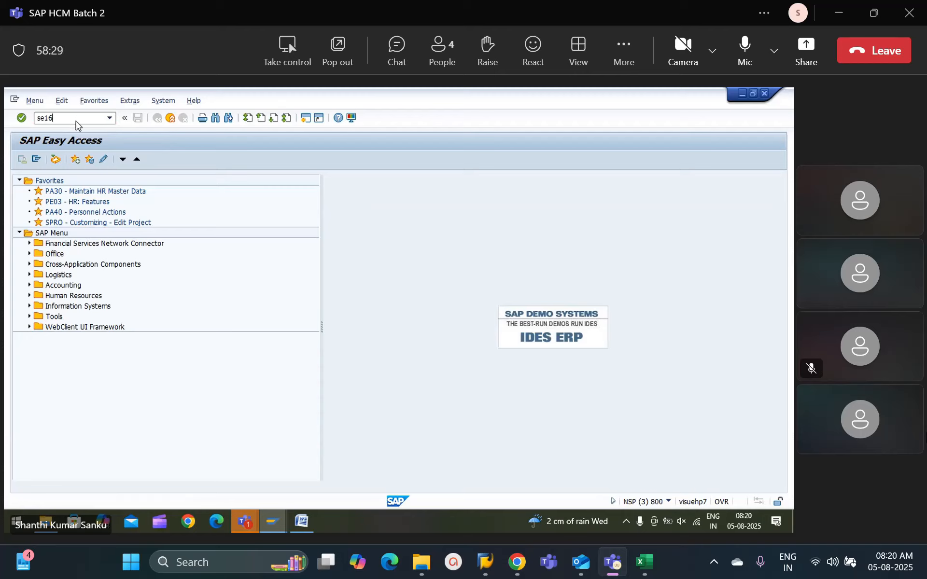
pyautogui.press('Return')
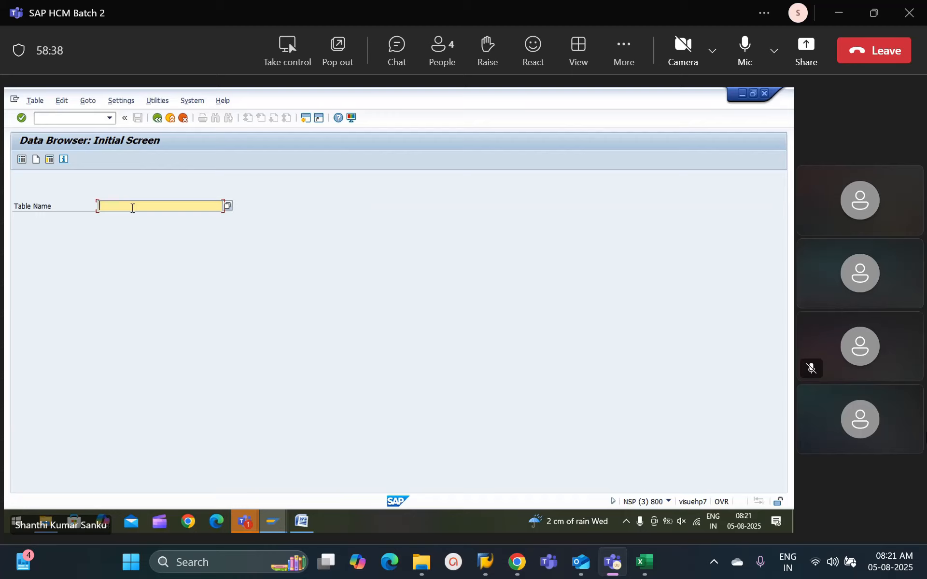
pyautogui.write('T552A')
pyautogui.press('Return')
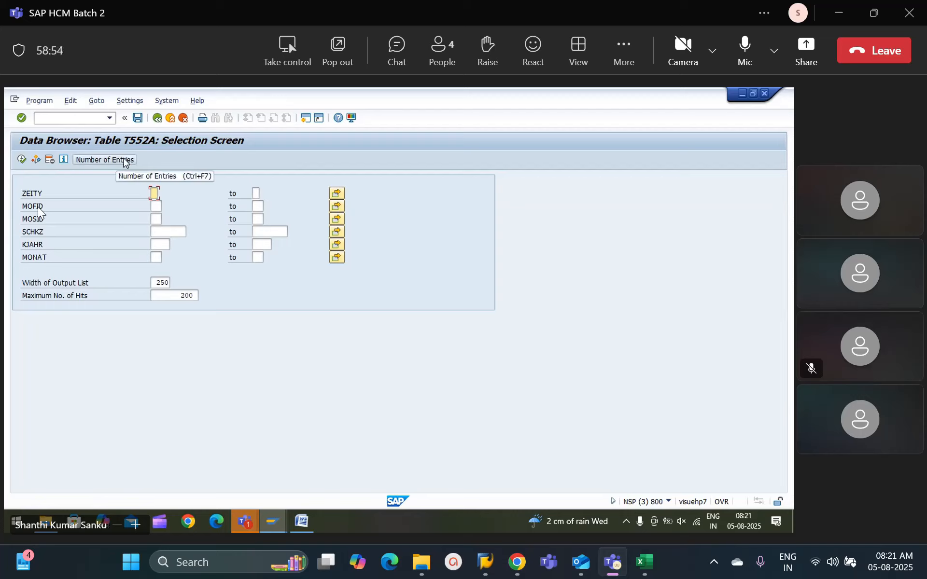
# Step: Change the Data Browser user parameters so selection fields show field labels instead of technical field names
pyautogui.moveTo(23, 193); pyautogui.dragTo(32, 247)
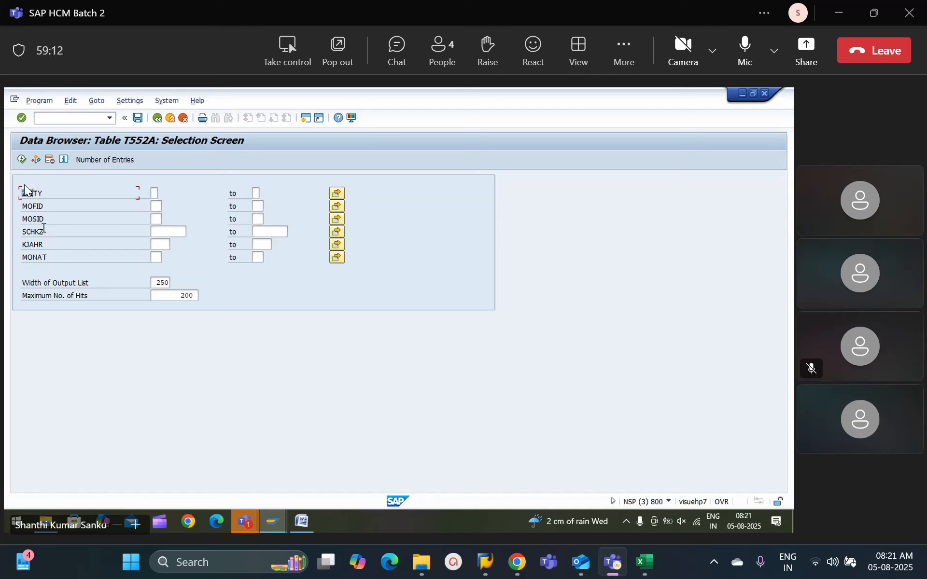
pyautogui.moveTo(23, 194); pyautogui.dragTo(33, 193)
pyautogui.click(129, 101)
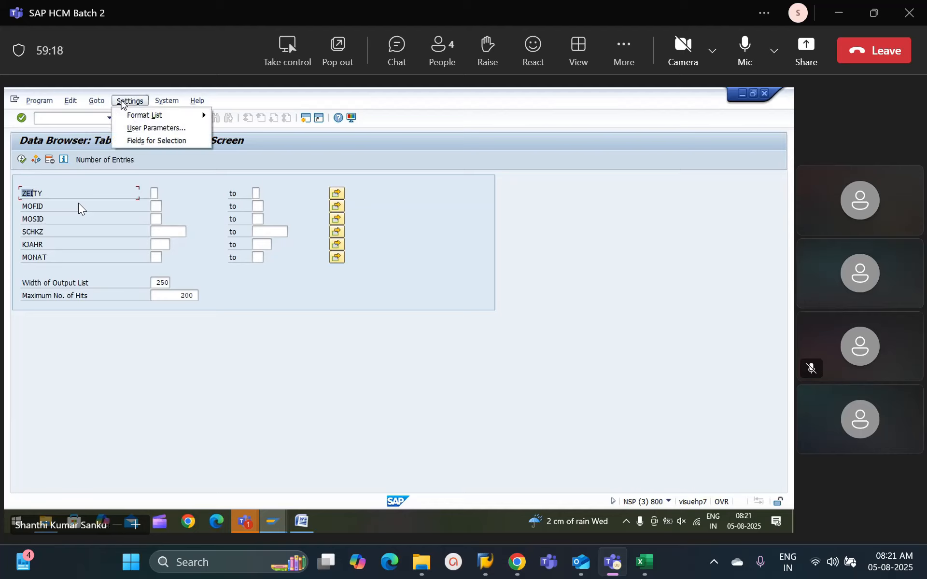
pyautogui.click(145, 128)
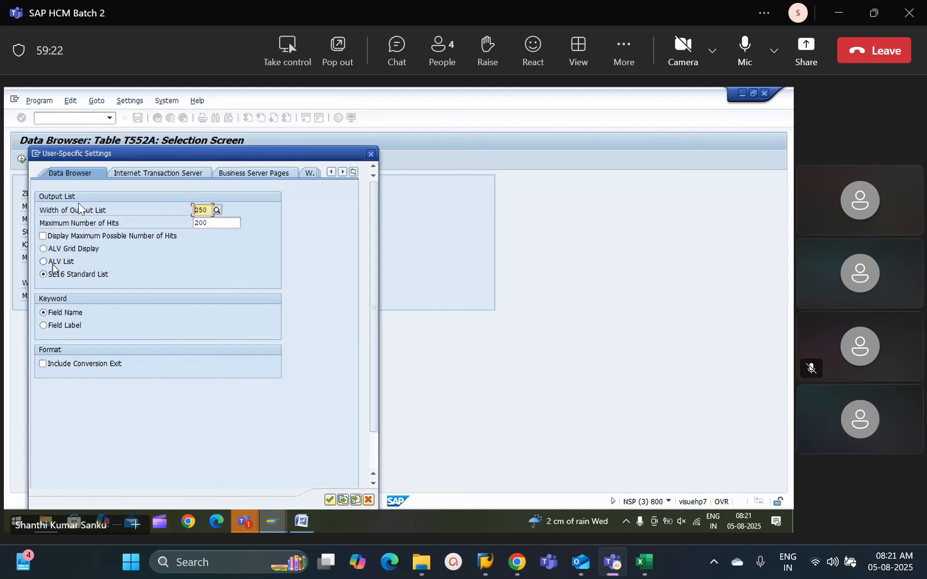
pyautogui.click(43, 325)
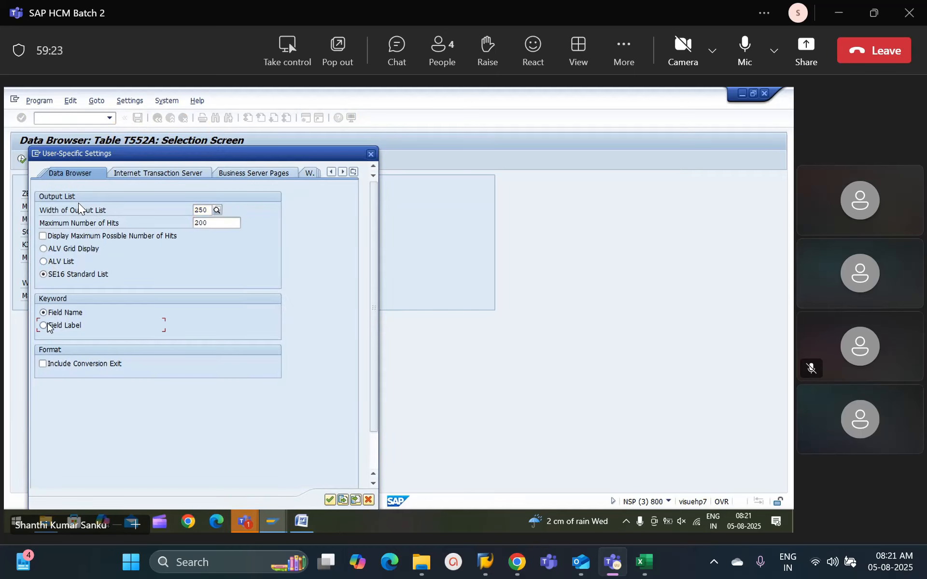
pyautogui.click(330, 500)
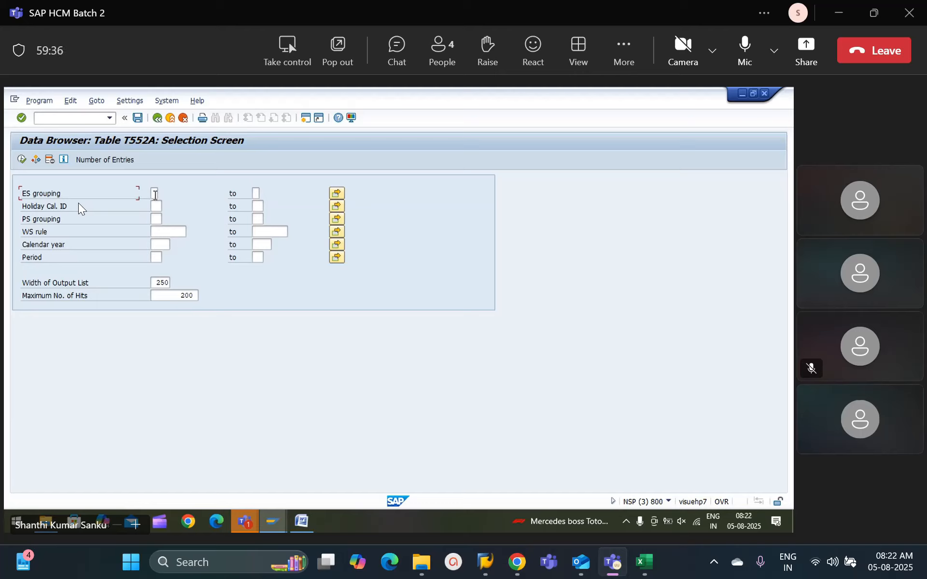
# Step: Restrict the T552A selection to ES grouping 5, holiday calendar NZ and PS grouping 43
pyautogui.click(154, 194)
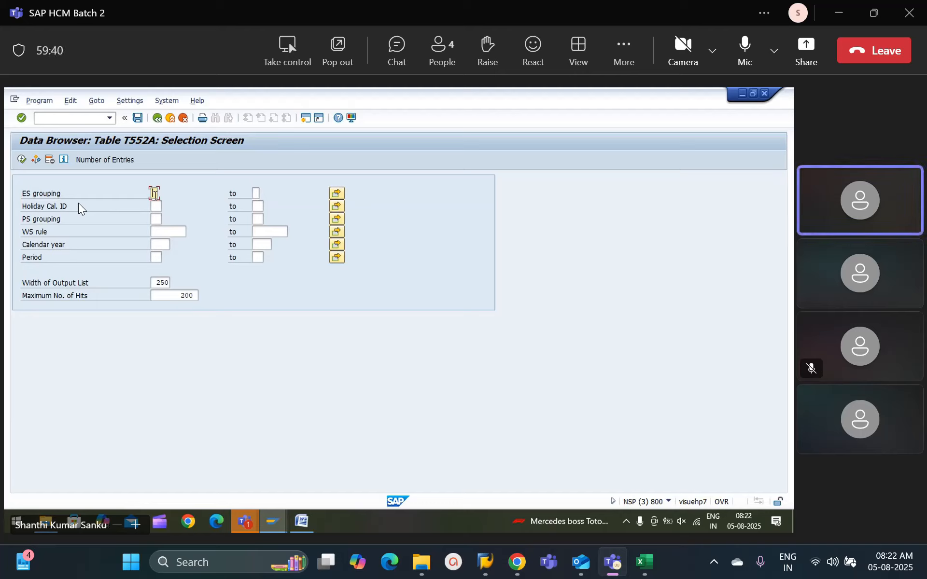
pyautogui.write('5')
pyautogui.click(158, 205)
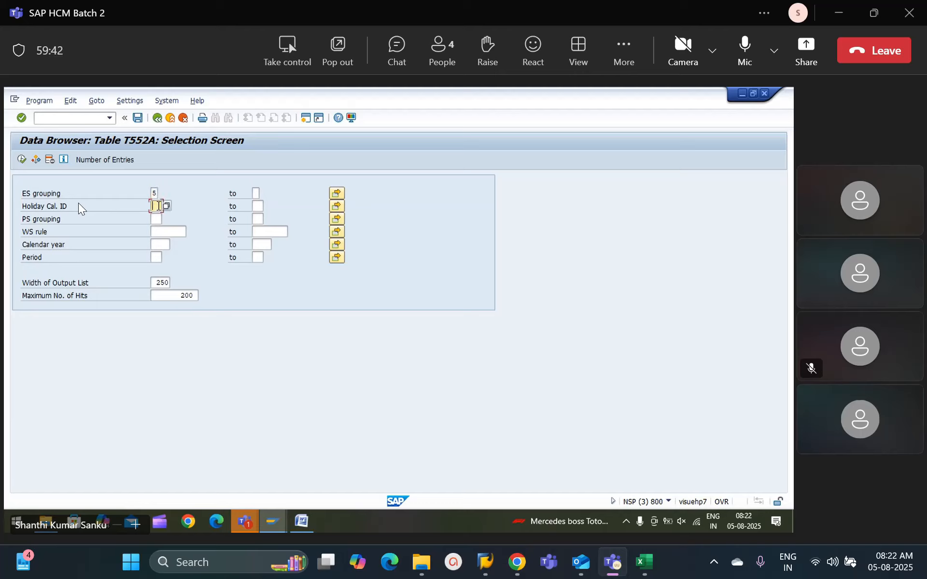
pyautogui.write('NZ')
pyautogui.click(155, 218)
pyautogui.write('43')
pyautogui.click(165, 234)
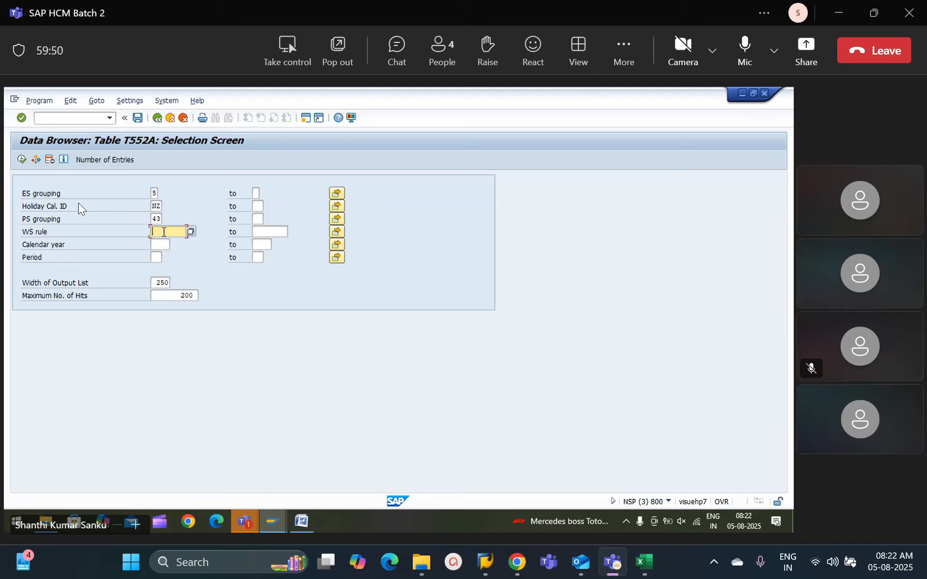
# Step: Limit the T552A selection to calendar year 2029 and period 12
pyautogui.click(159, 246)
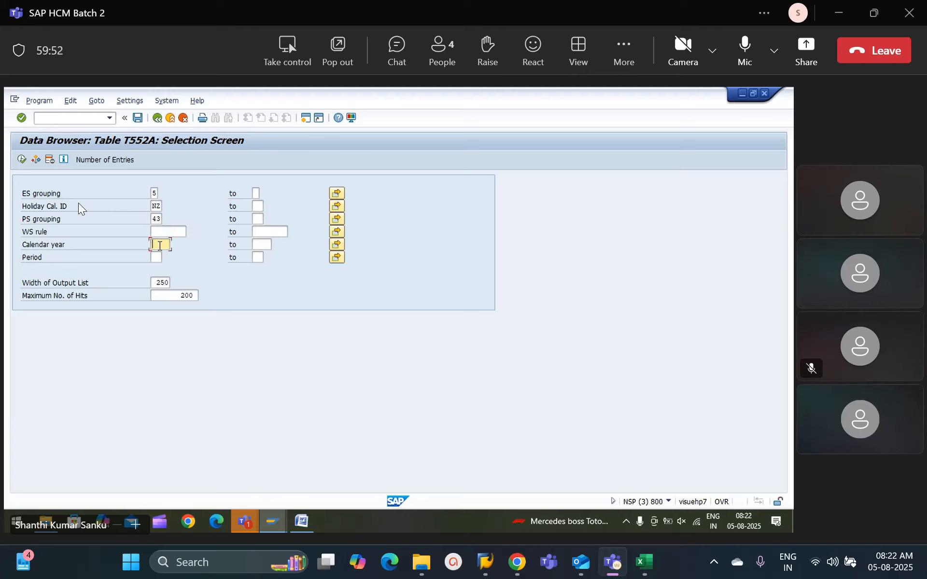
pyautogui.write('2029')
pyautogui.click(158, 257)
pyautogui.write('12')
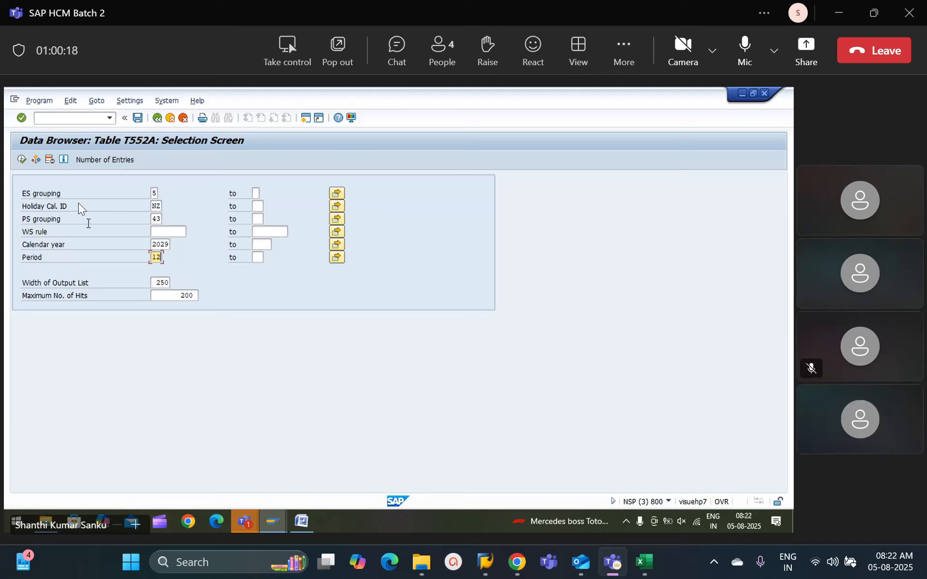
# Step: Raise the maximum number of hits to 9999 and run the T552A selection
pyautogui.click(193, 295)
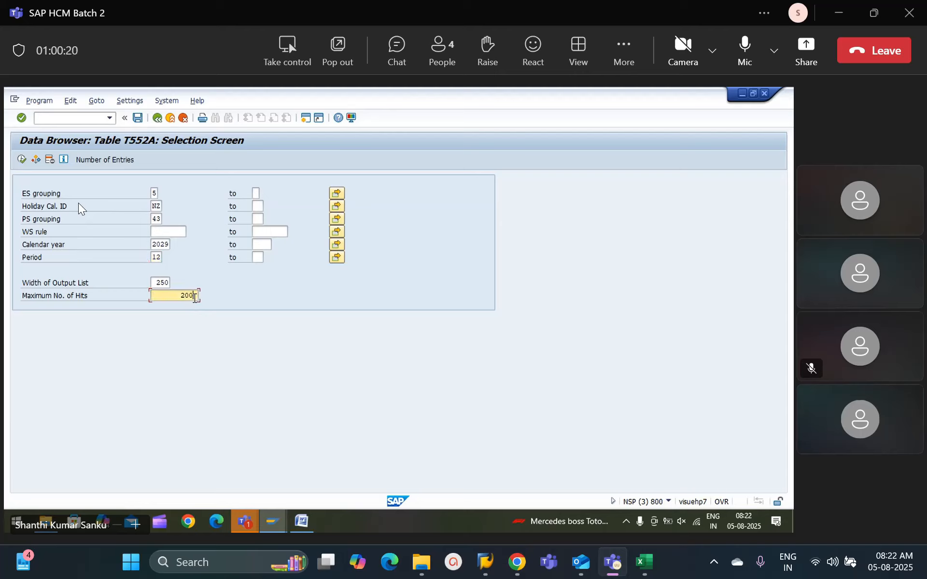
pyautogui.press('BackSpace')
pyautogui.press('BackSpace')
pyautogui.write('999')
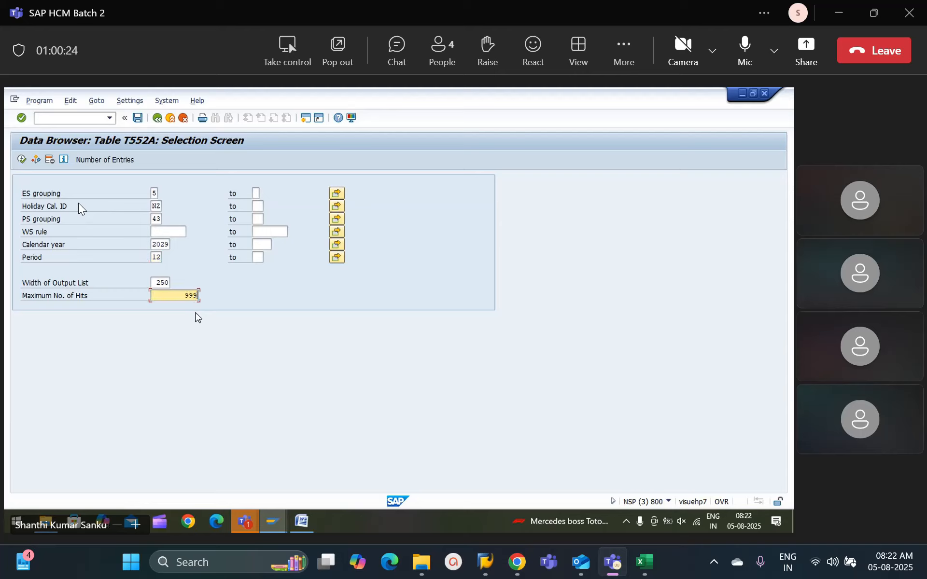
pyautogui.write('9')
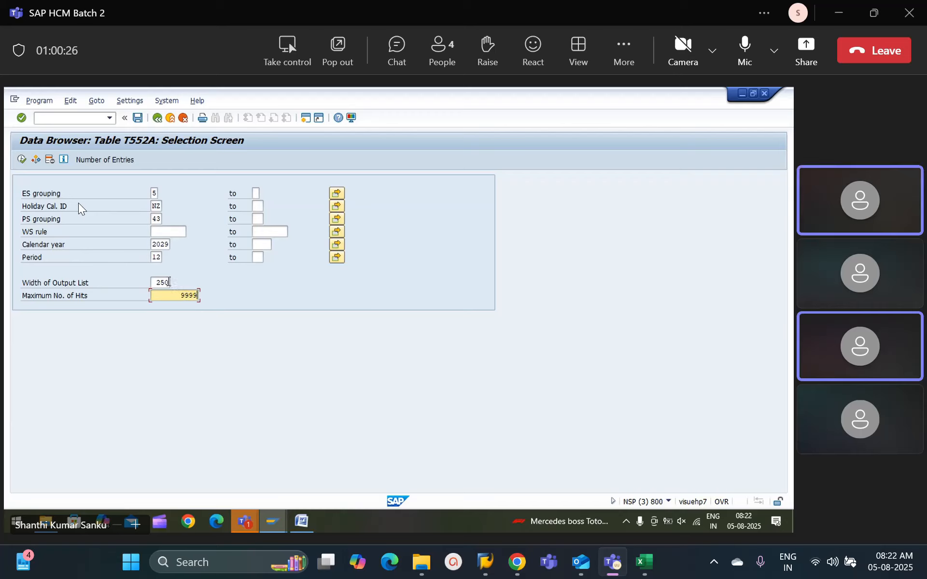
pyautogui.click(168, 283)
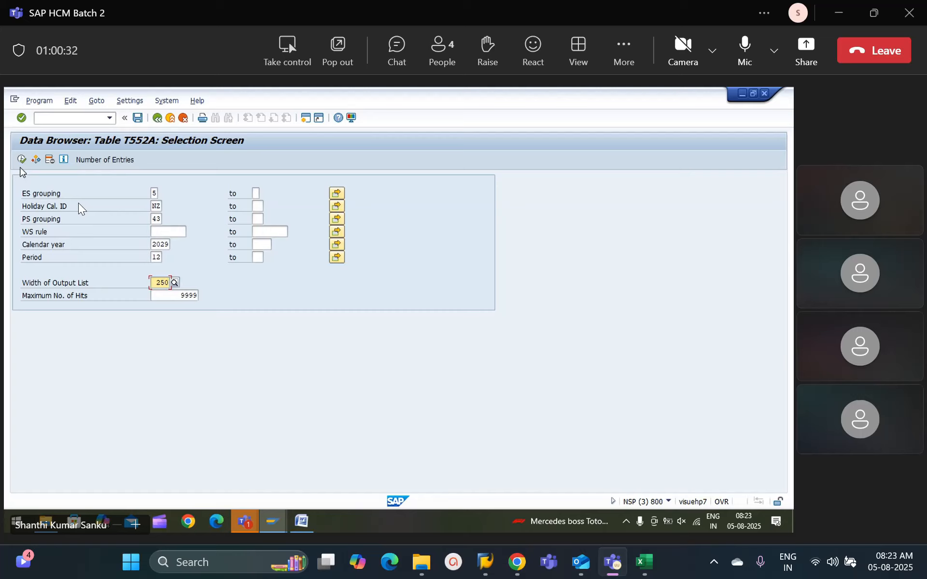
pyautogui.click(21, 161)
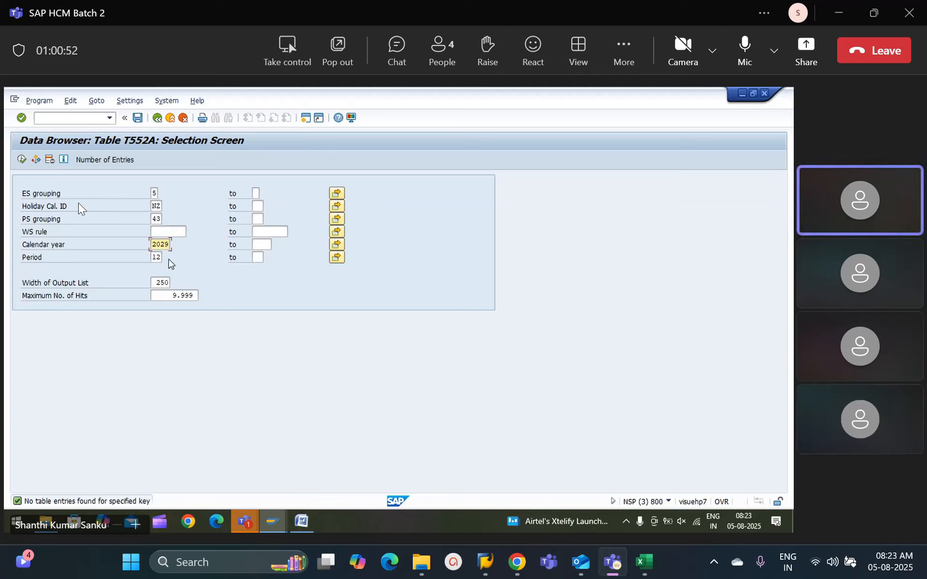
# Step: Clear the calendar year and period criteria and run the T552A selection again
pyautogui.press('BackSpace')
pyautogui.write('0')
pyautogui.press('BackSpace')
pyautogui.press('BackSpace')
pyautogui.press('BackSpace')
pyautogui.press('BackSpace')
pyautogui.click(162, 257)
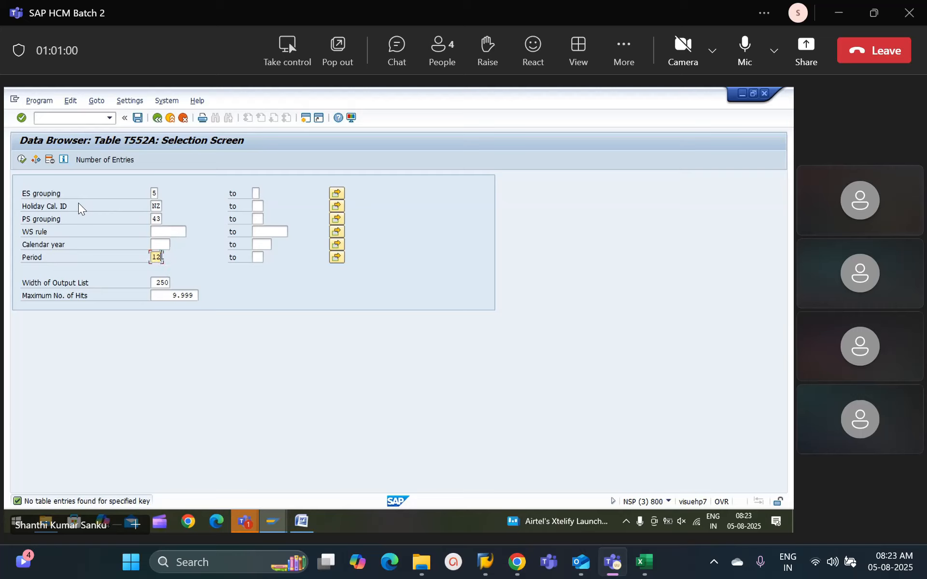
pyautogui.press('BackSpace')
pyautogui.press('BackSpace')
pyautogui.click(21, 160)
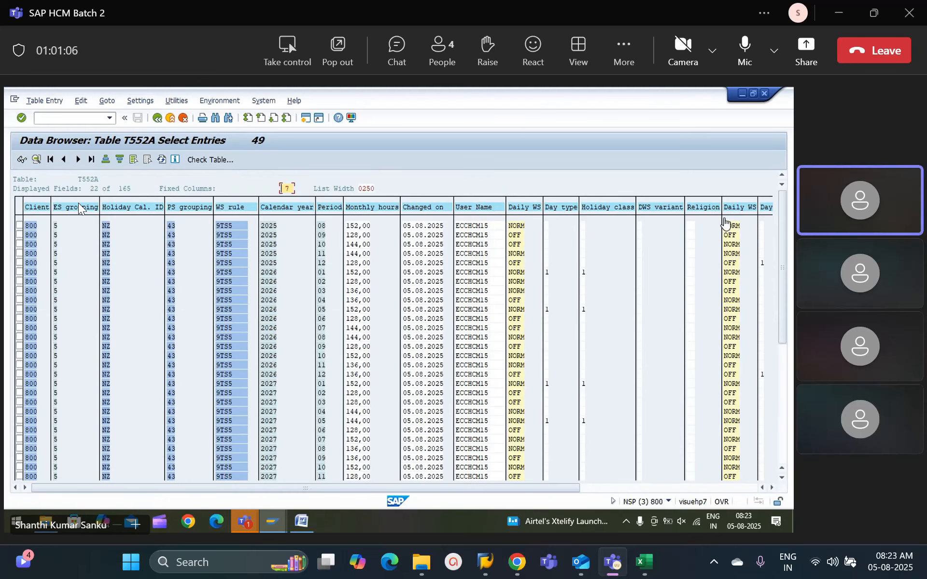
# Step: Set the list width of the T552A entries to 1023 and look through the additional daily work schedule columns
pyautogui.hotkey('alt', 'Tab')
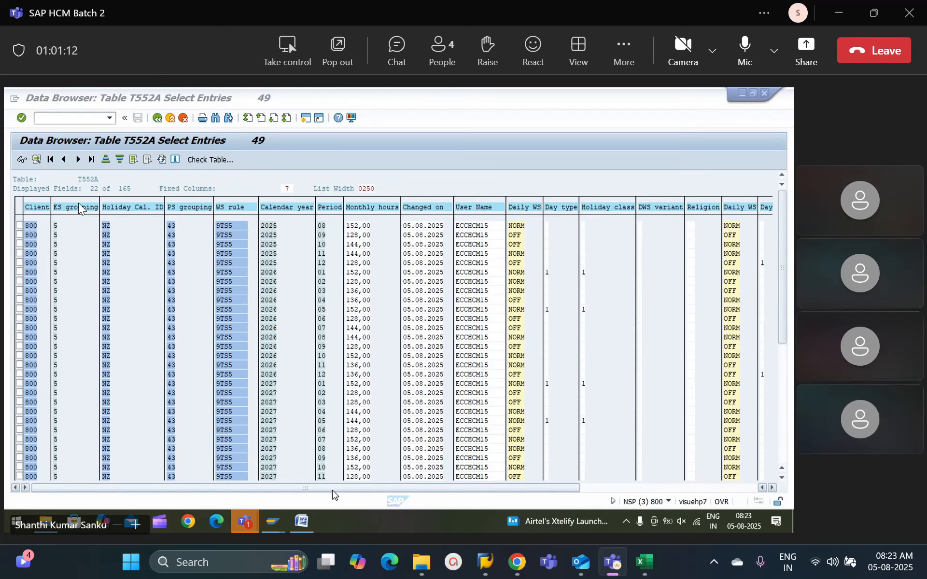
pyautogui.moveTo(332, 489); pyautogui.dragTo(417, 490)
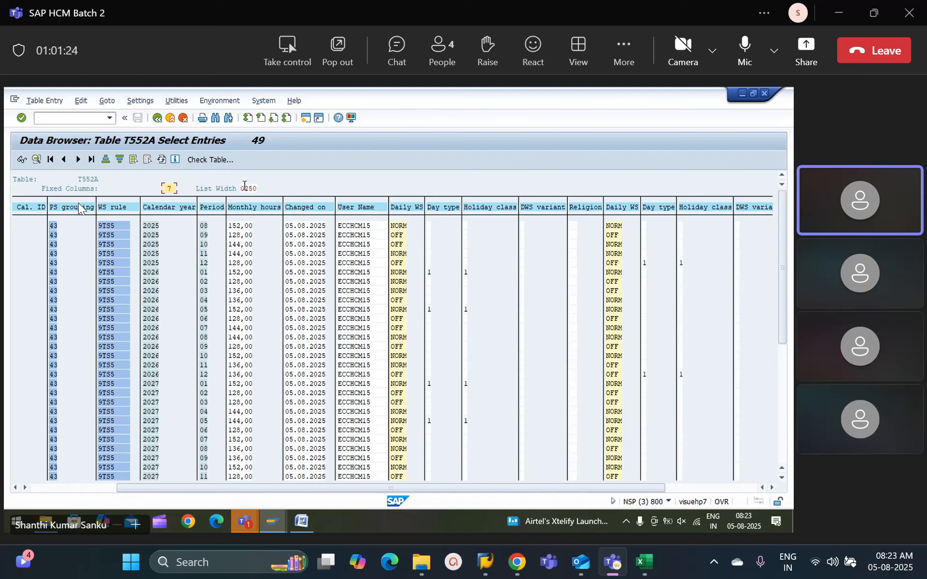
pyautogui.click(248, 188)
pyautogui.click(227, 190)
pyautogui.click(248, 188)
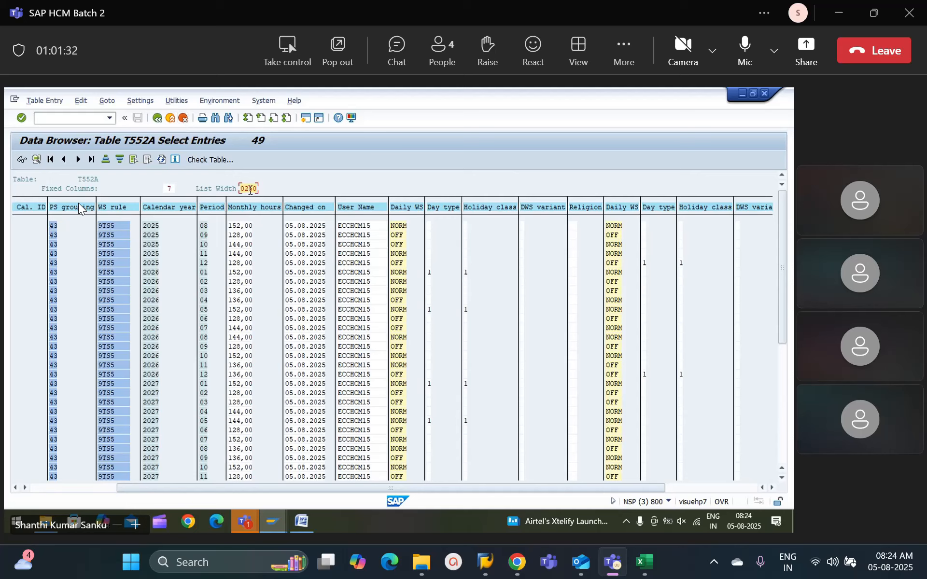
pyautogui.press('BackSpace')
pyautogui.press('Return')
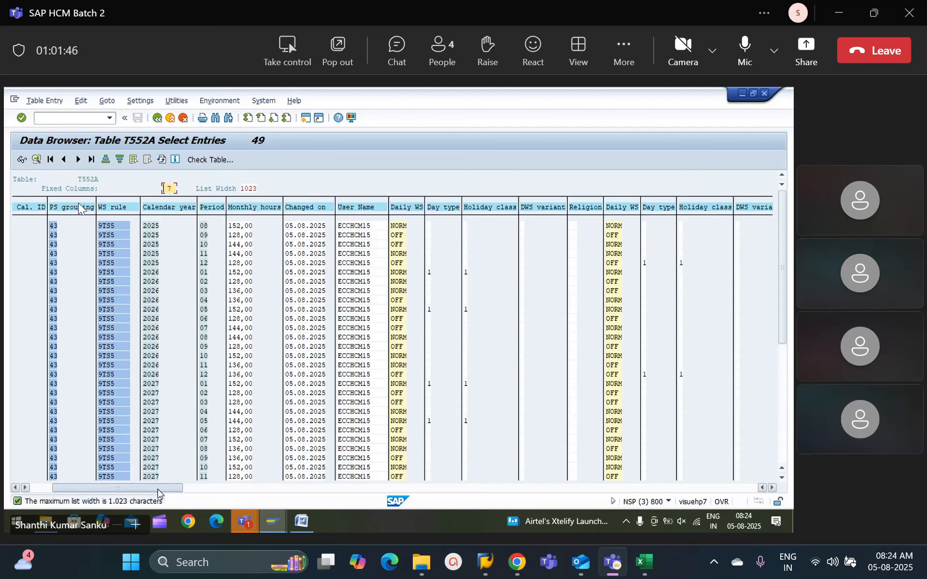
pyautogui.moveTo(158, 493); pyautogui.dragTo(197, 492)
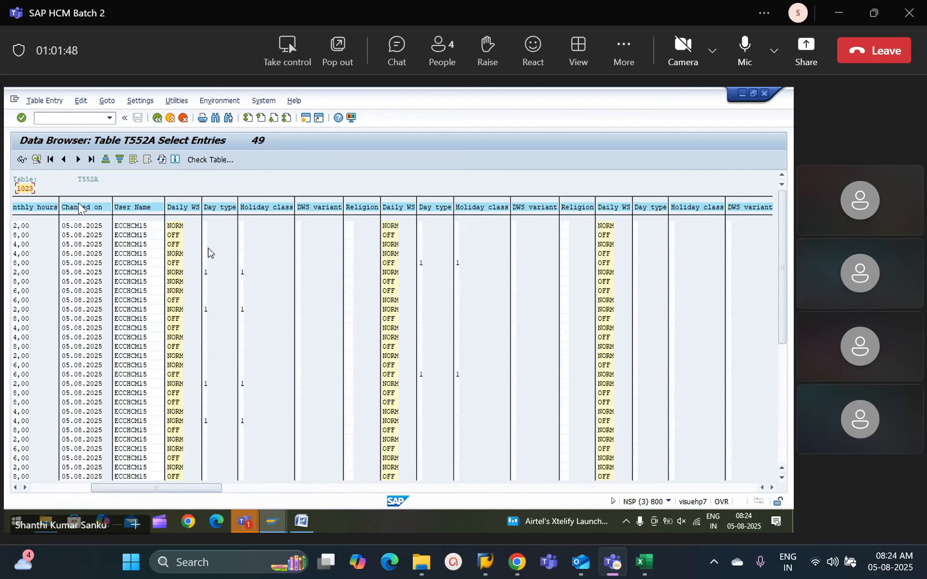
pyautogui.moveTo(213, 489); pyautogui.dragTo(72, 491)
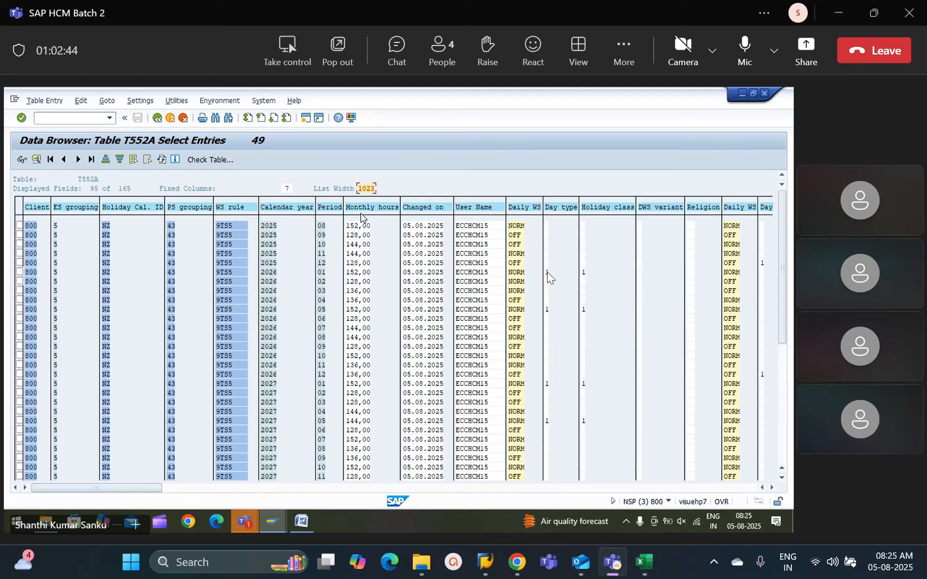
# Step: Request control of the presenter's shared screen in the Teams meeting
pyautogui.click(294, 57)
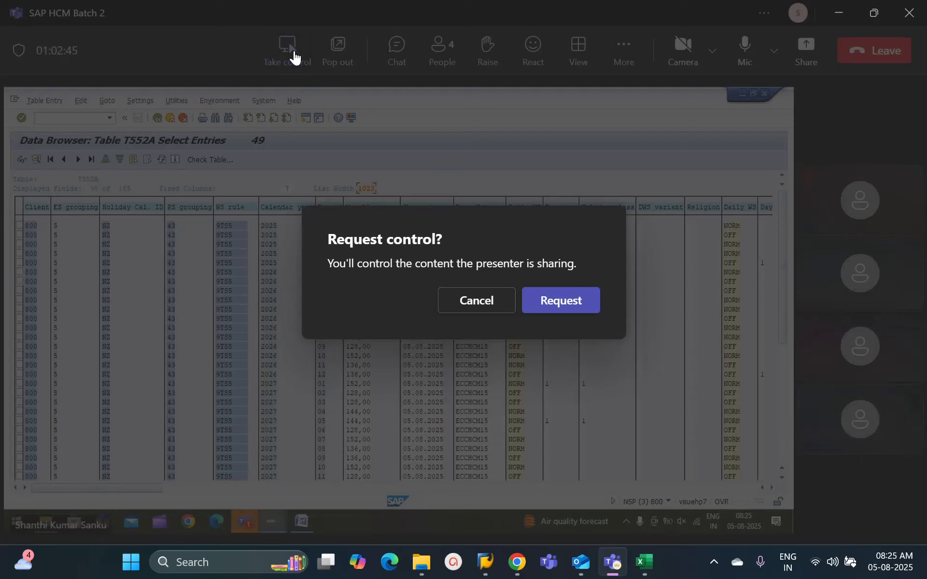
pyautogui.click(556, 309)
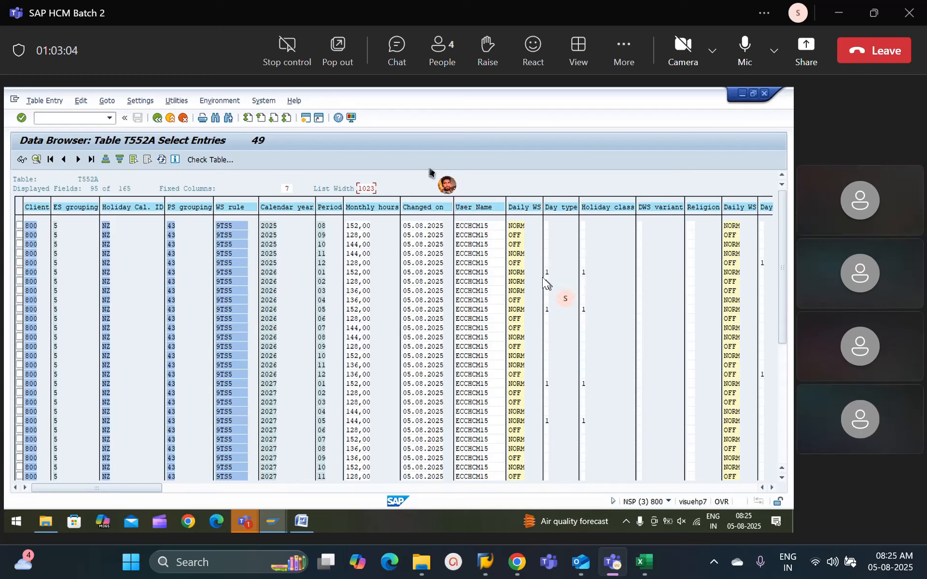
# Step: Check the daily work schedule, holiday class and period of the calendar year 2026, period 01 entry
pyautogui.click(519, 273)
pyautogui.click(583, 274)
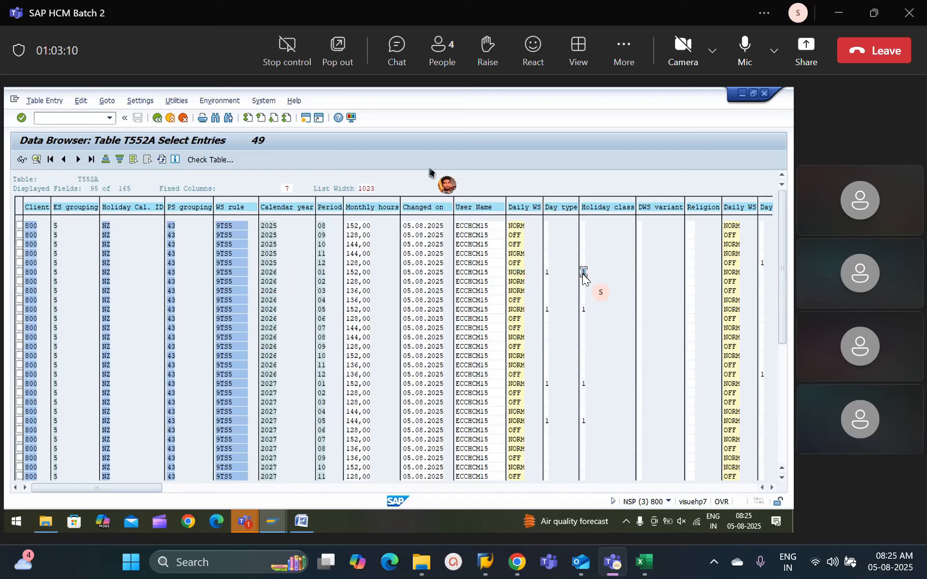
pyautogui.click(323, 273)
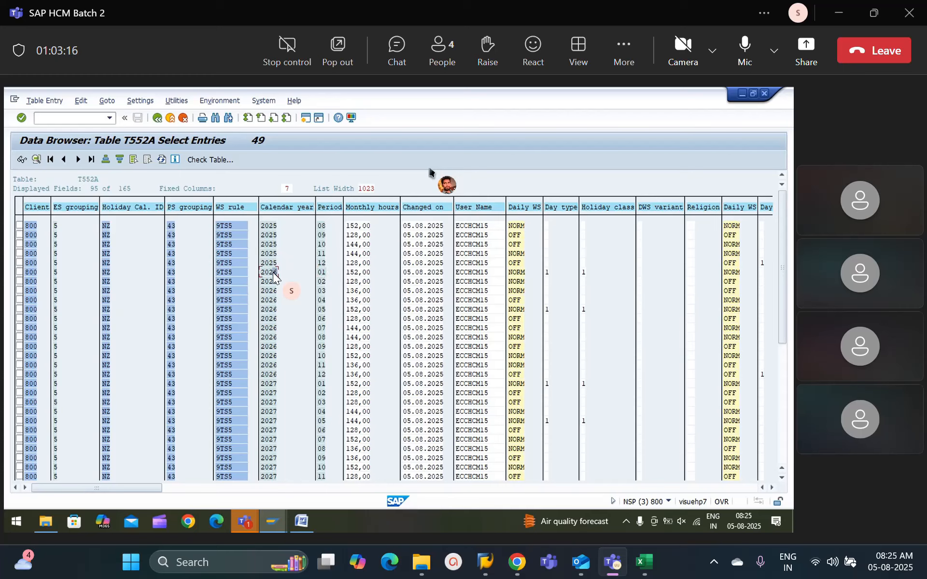
# Step: Examine the daily work schedule, day type and holiday class columns for the remaining days across the T552A entries
pyautogui.click(773, 488)
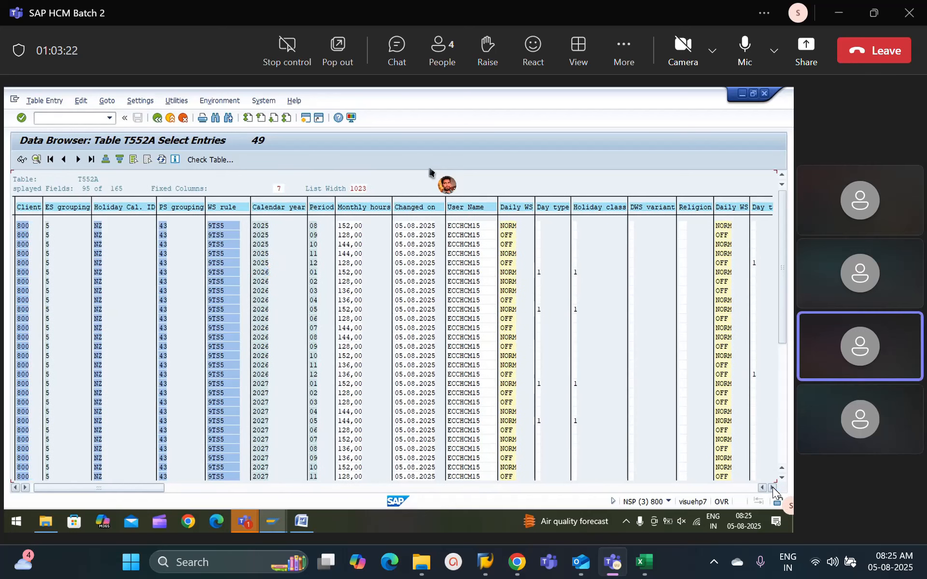
pyautogui.click(772, 488)
pyautogui.click(772, 488)
pyautogui.click(772, 488)
pyautogui.click(773, 488)
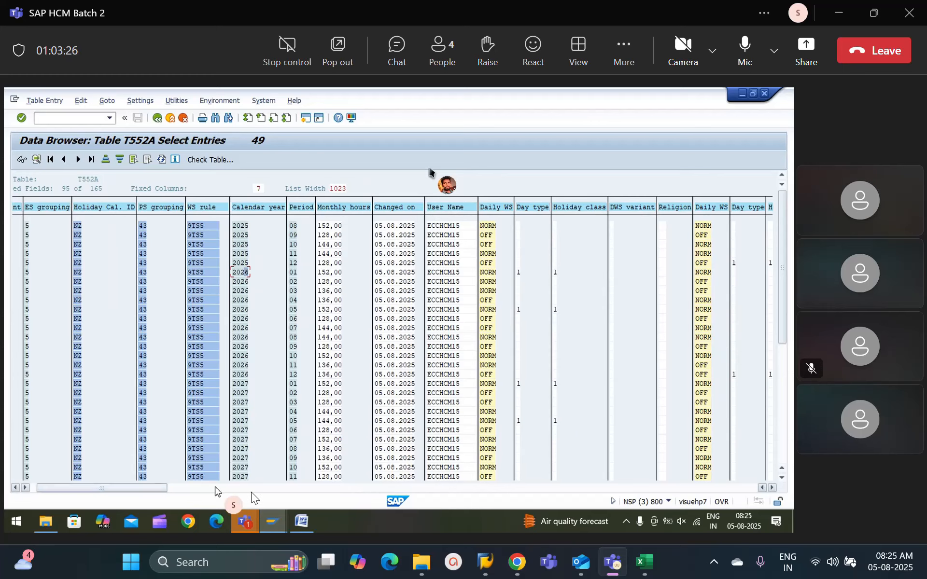
pyautogui.click(218, 488)
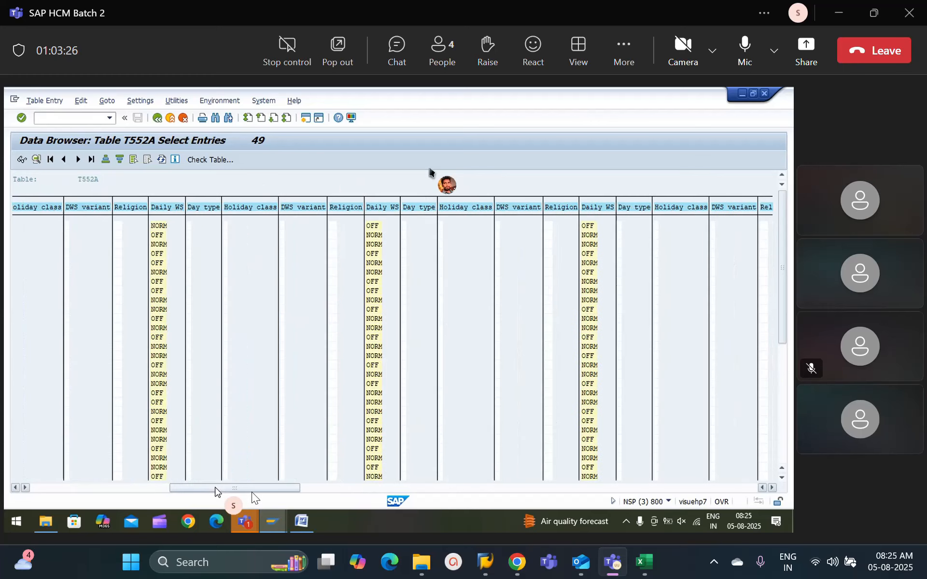
pyautogui.click(347, 488)
pyautogui.click(483, 489)
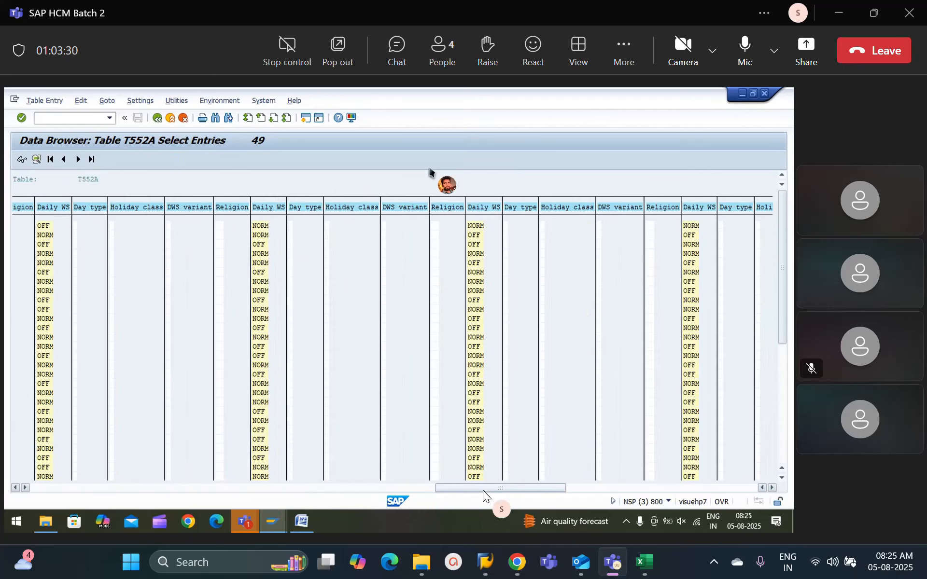
pyautogui.click(589, 489)
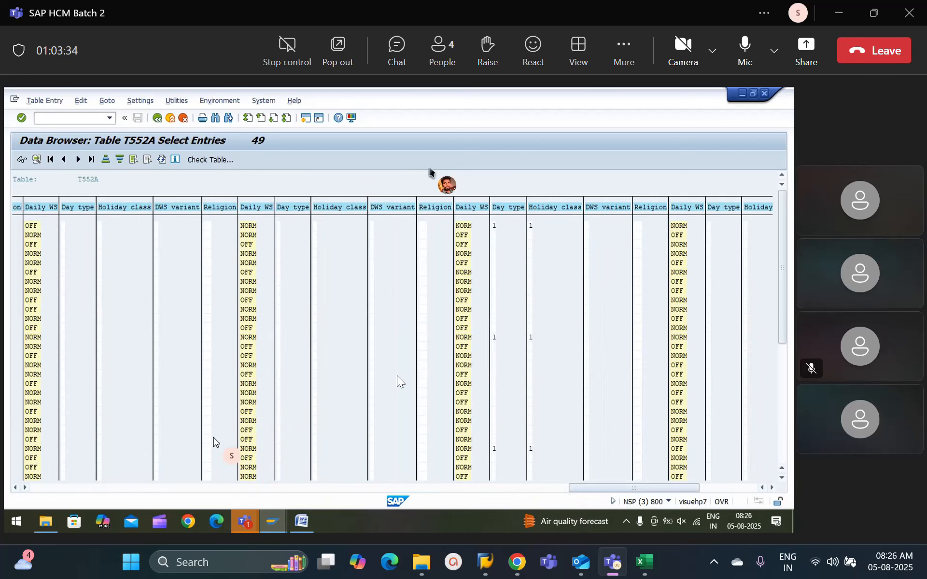
pyautogui.click(465, 338)
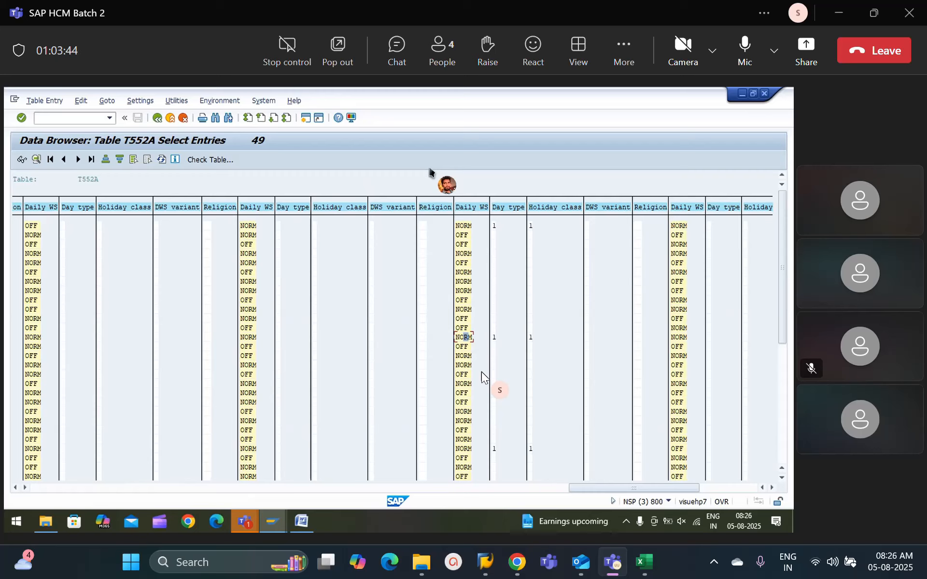
# Step: Review the final T552A entries across the day columns and return to the first entries with their calendar year and period
pyautogui.click(782, 404)
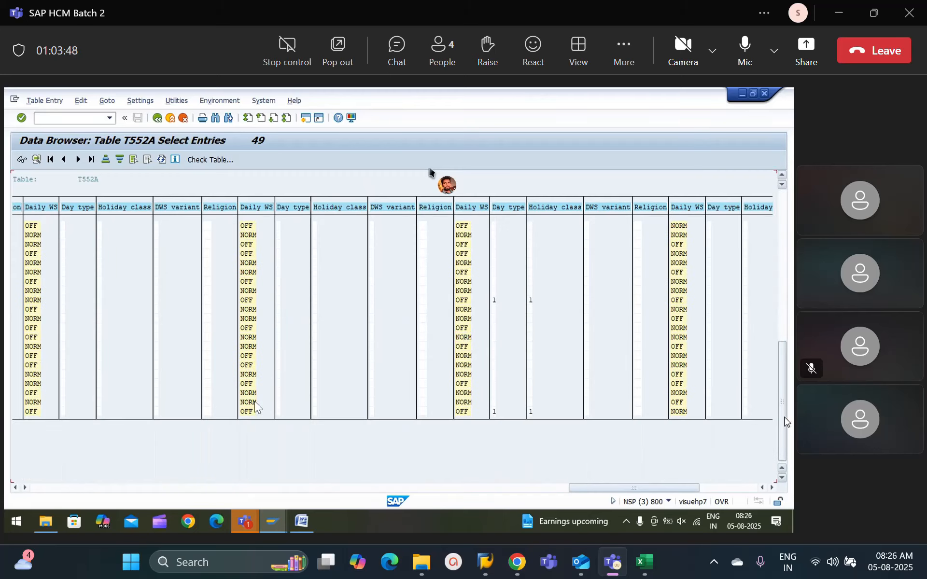
pyautogui.click(101, 489)
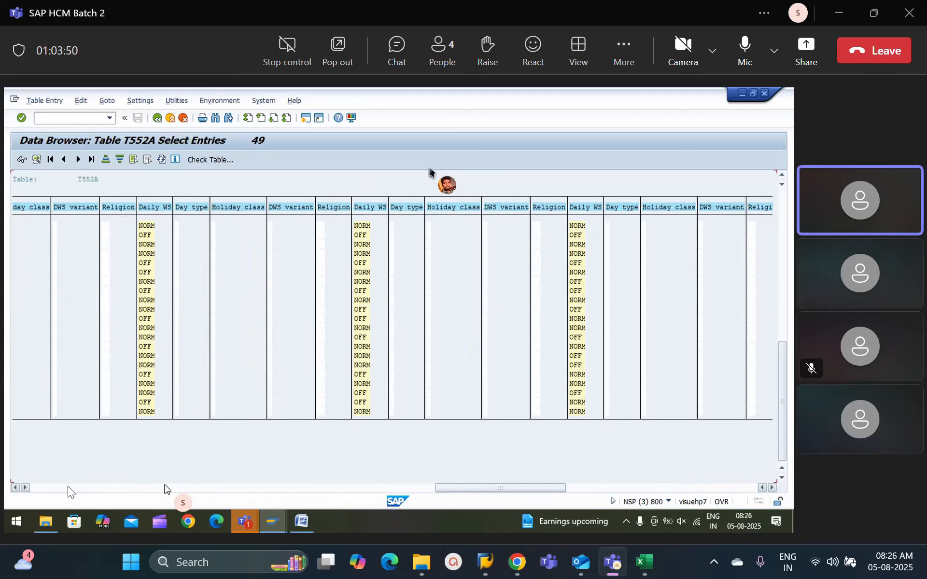
pyautogui.click(68, 488)
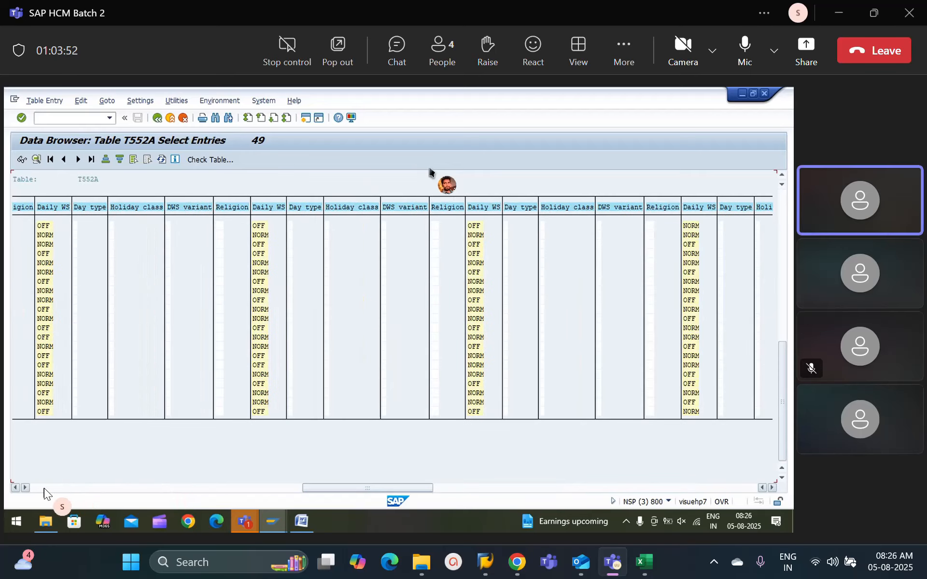
pyautogui.click(44, 489)
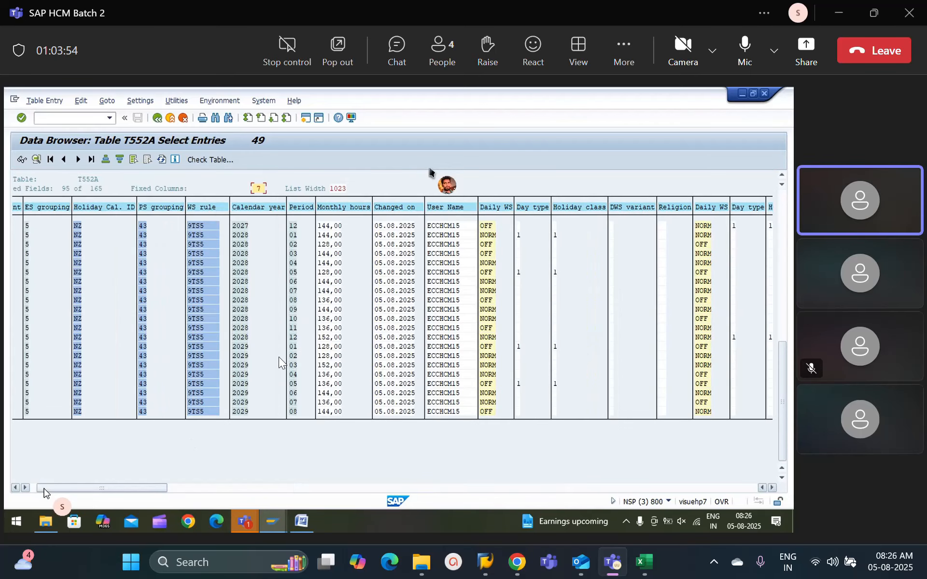
pyautogui.click(784, 261)
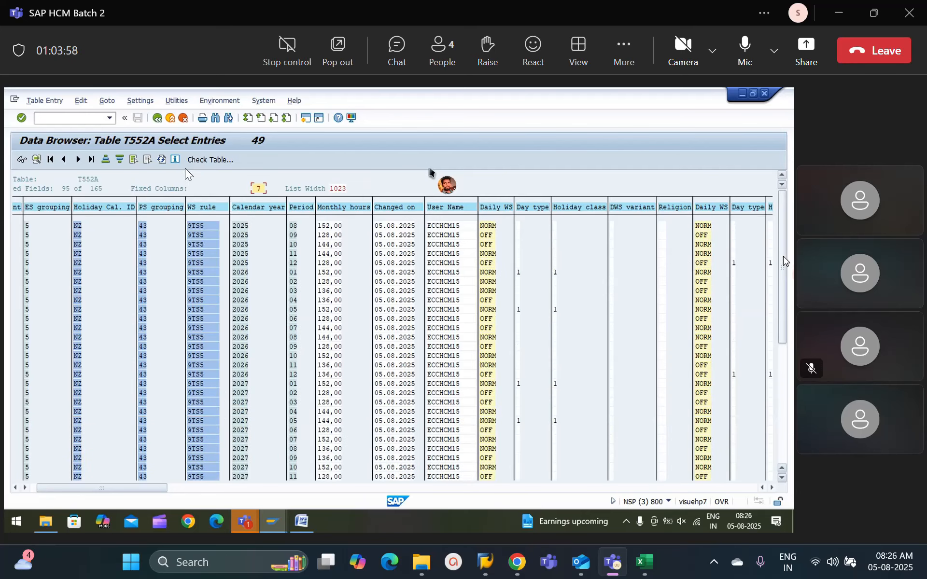
# Step: Return to the T552A selection criteria and rerun the selection with ES grouping 5, holiday calendar NZ, PS grouping 43 and no WS rule
pyautogui.click(157, 118)
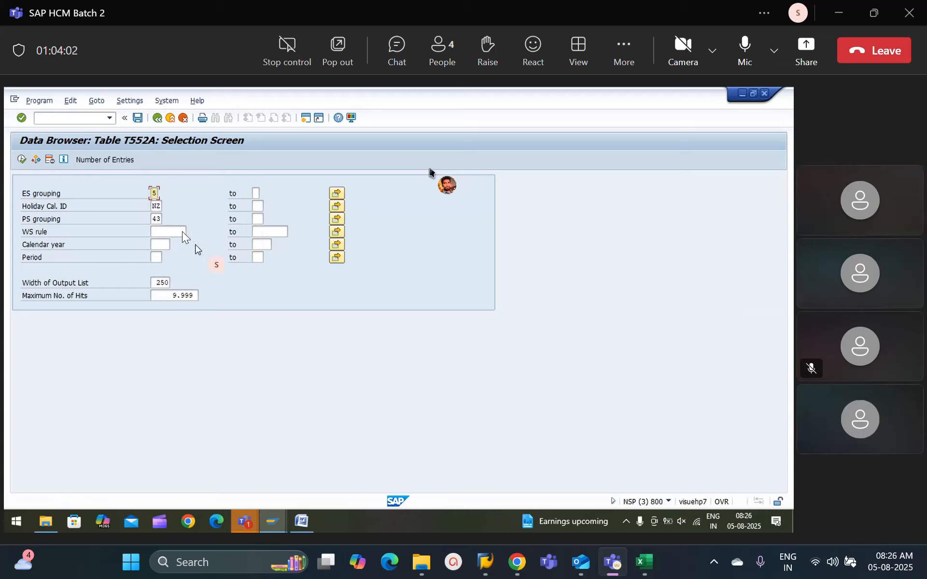
pyautogui.click(182, 233)
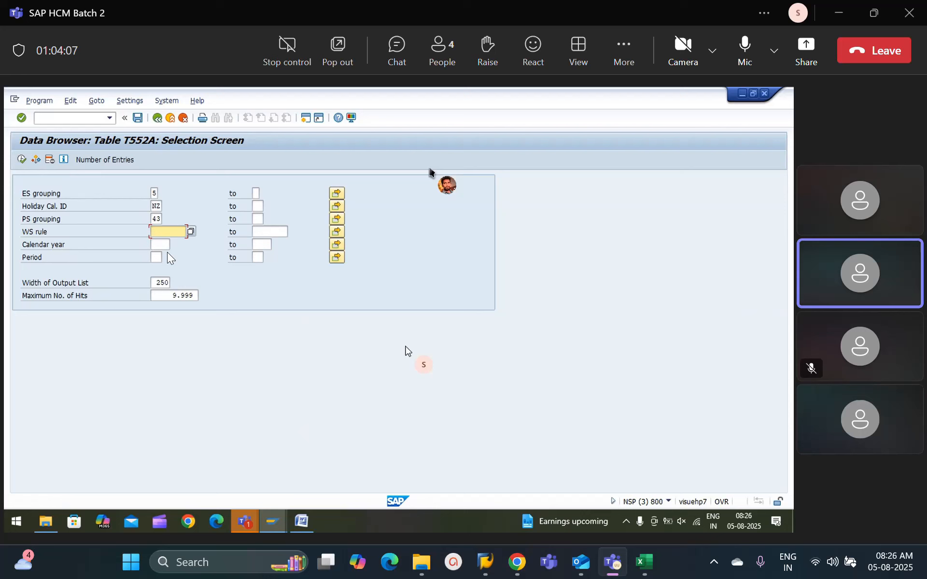
pyautogui.click(24, 160)
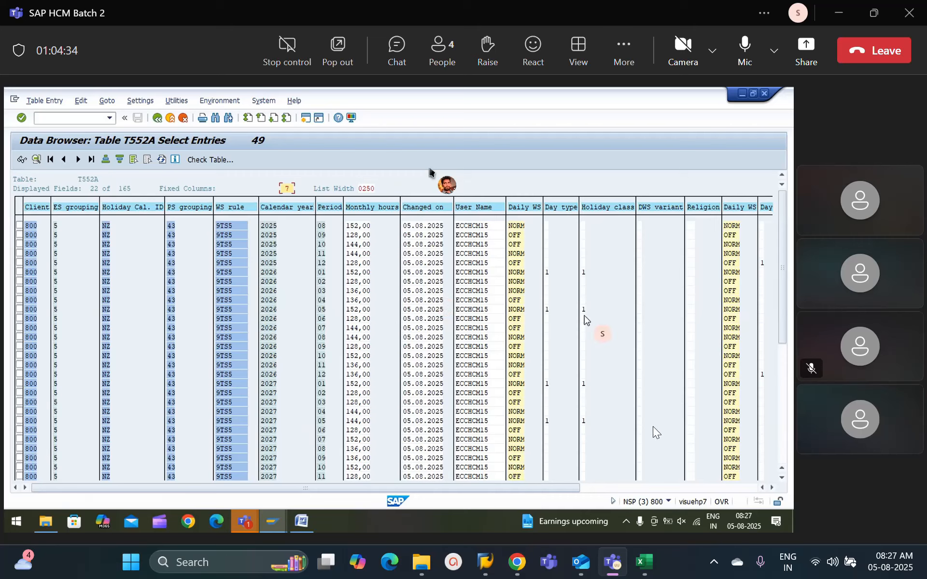
# Step: Check the calendar year and period of the last generated T552A entry, and go back to the first entries
pyautogui.click(783, 384)
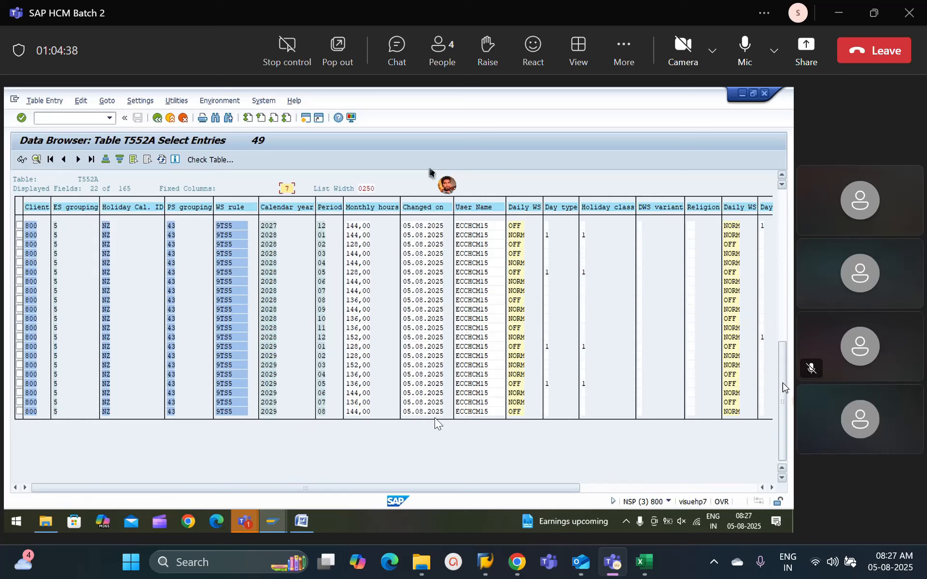
pyautogui.click(321, 412)
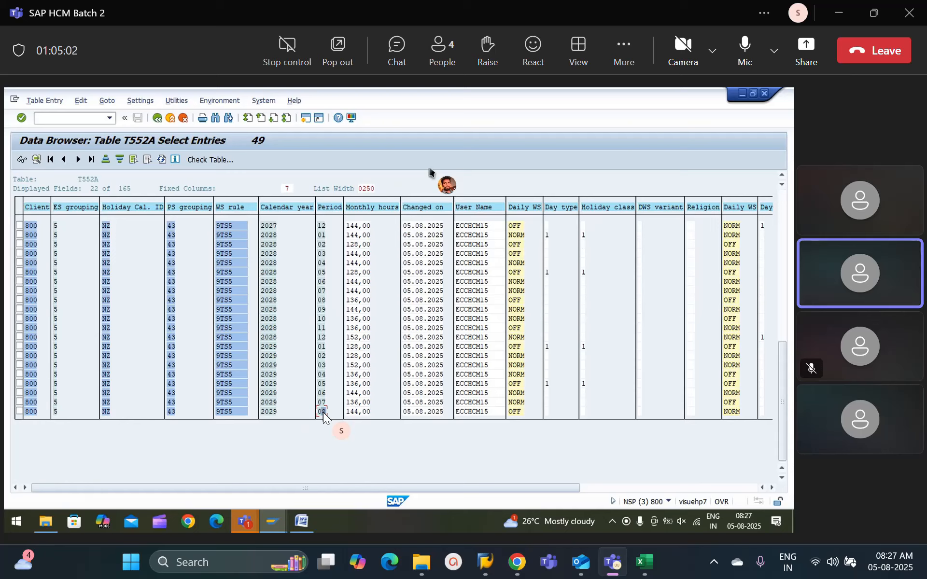
pyautogui.click(79, 118)
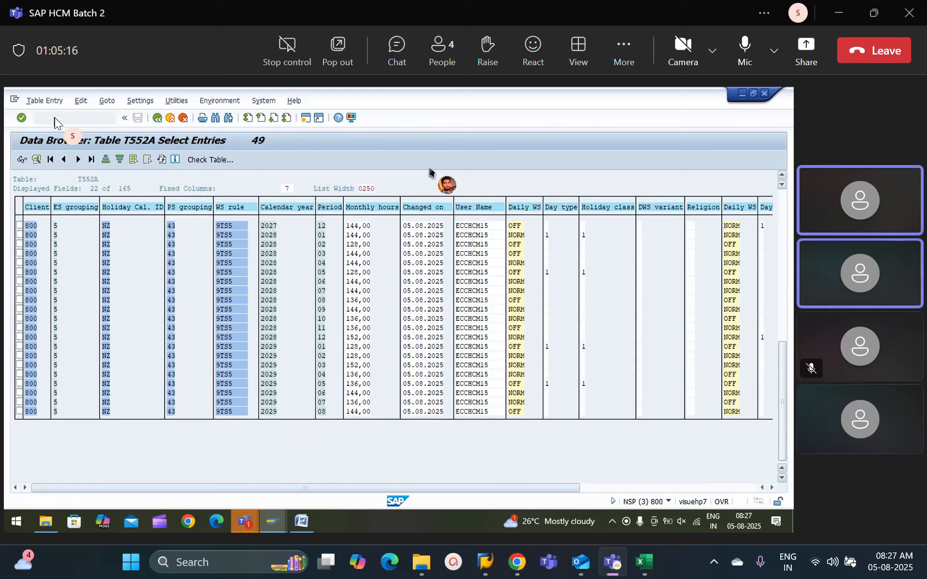
pyautogui.click(783, 263)
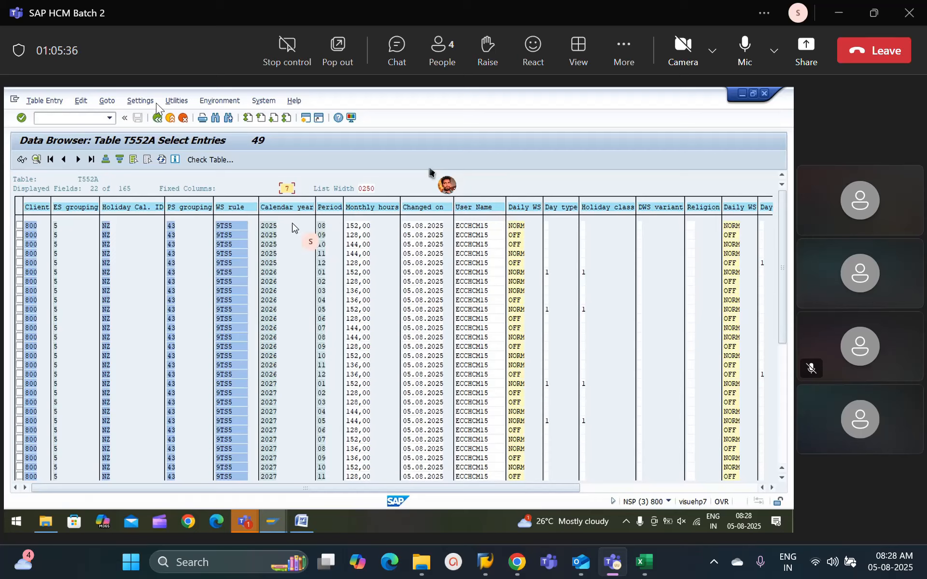
# Step: Leave the T552A entries and exit the Data Browser to the SAP Easy Access screen
pyautogui.click(158, 118)
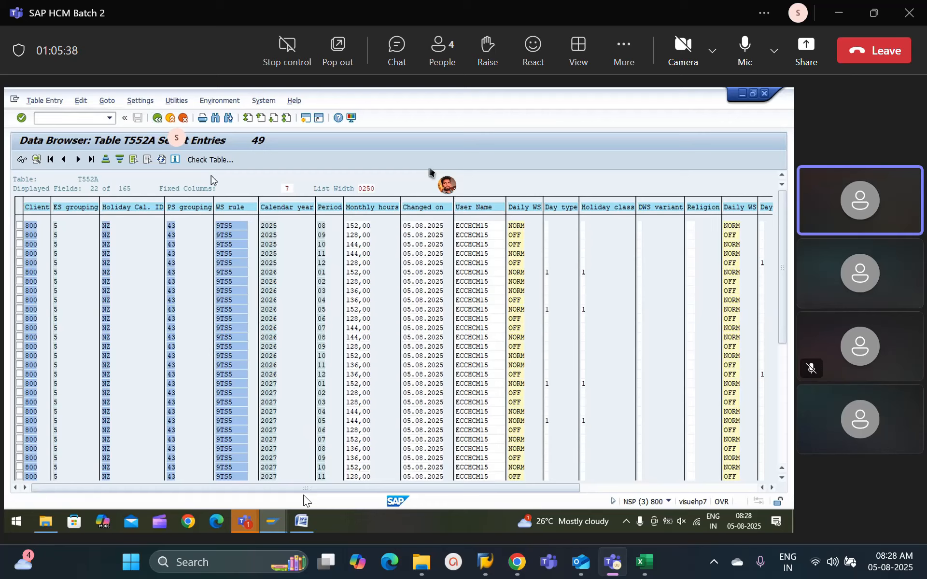
pyautogui.click(272, 524)
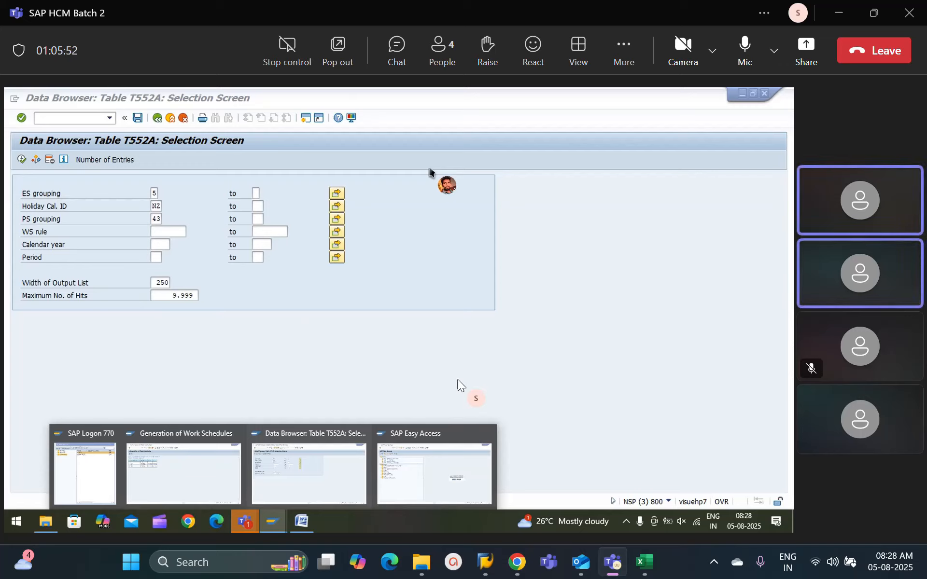
pyautogui.click(501, 345)
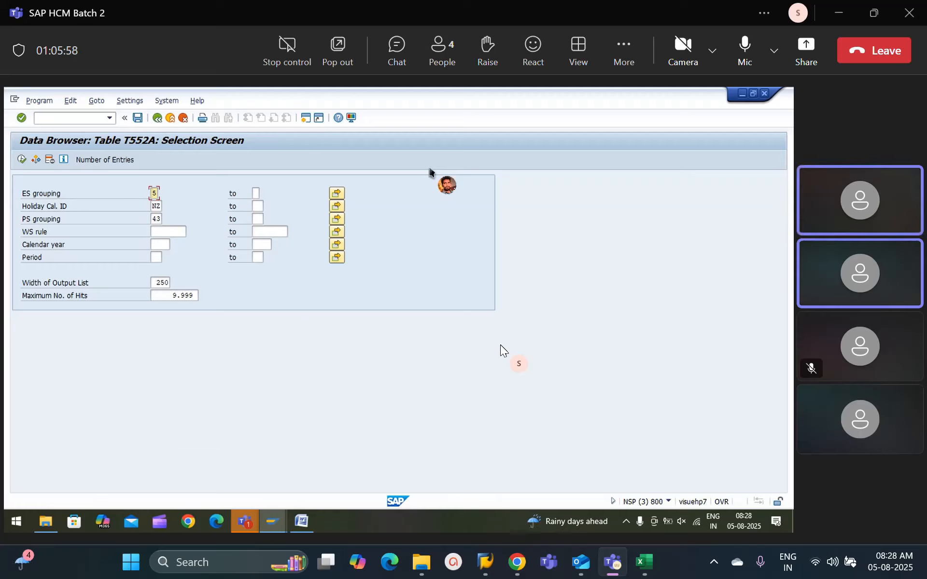
pyautogui.click(155, 120)
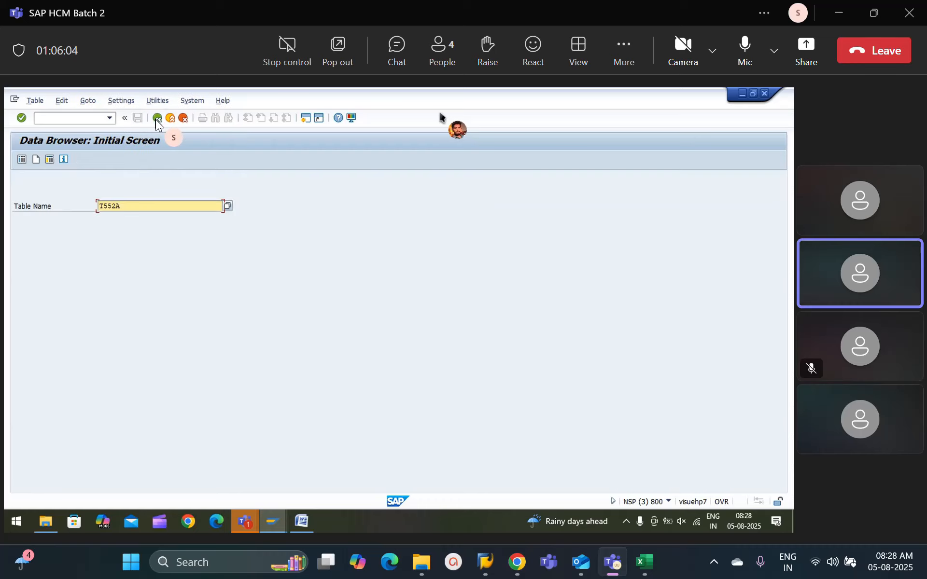
pyautogui.click(156, 119)
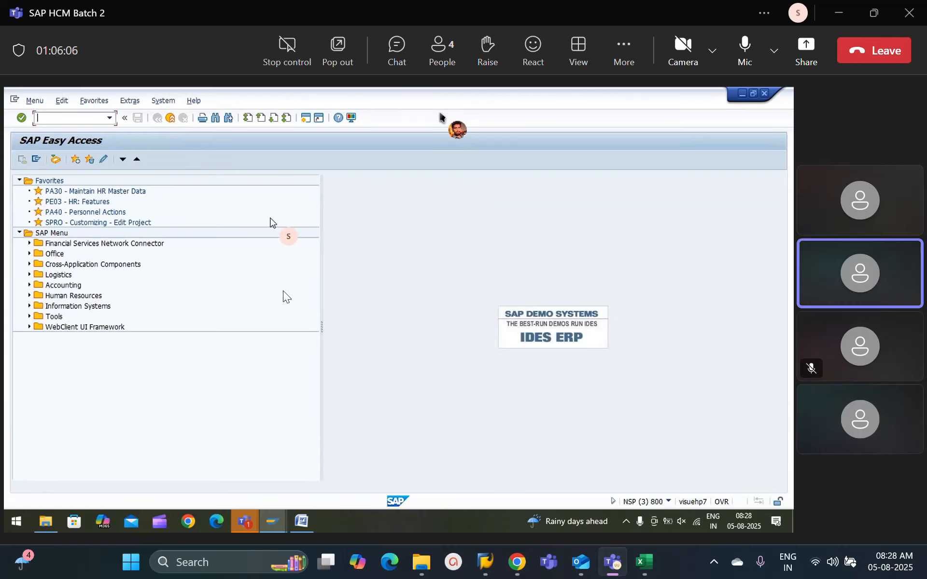